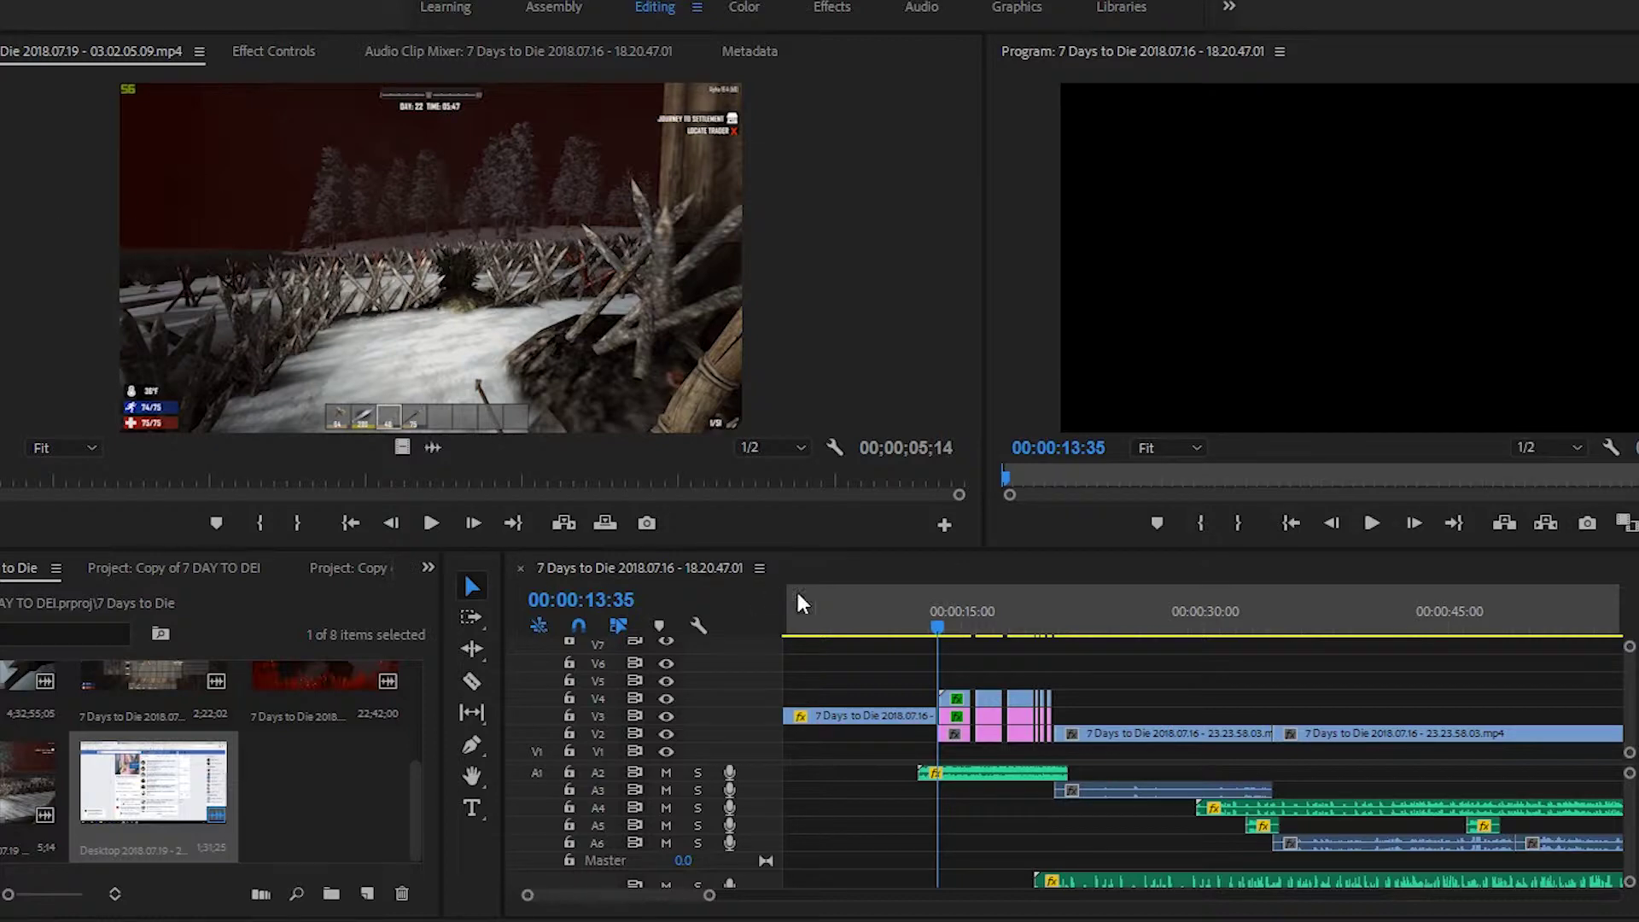
# Play back the existing SUPERTEENKEI title, zoom the timeline out, and start a new project named Untitled.
pyautogui.moveTo(933, 627); pyautogui.dragTo(932, 624)
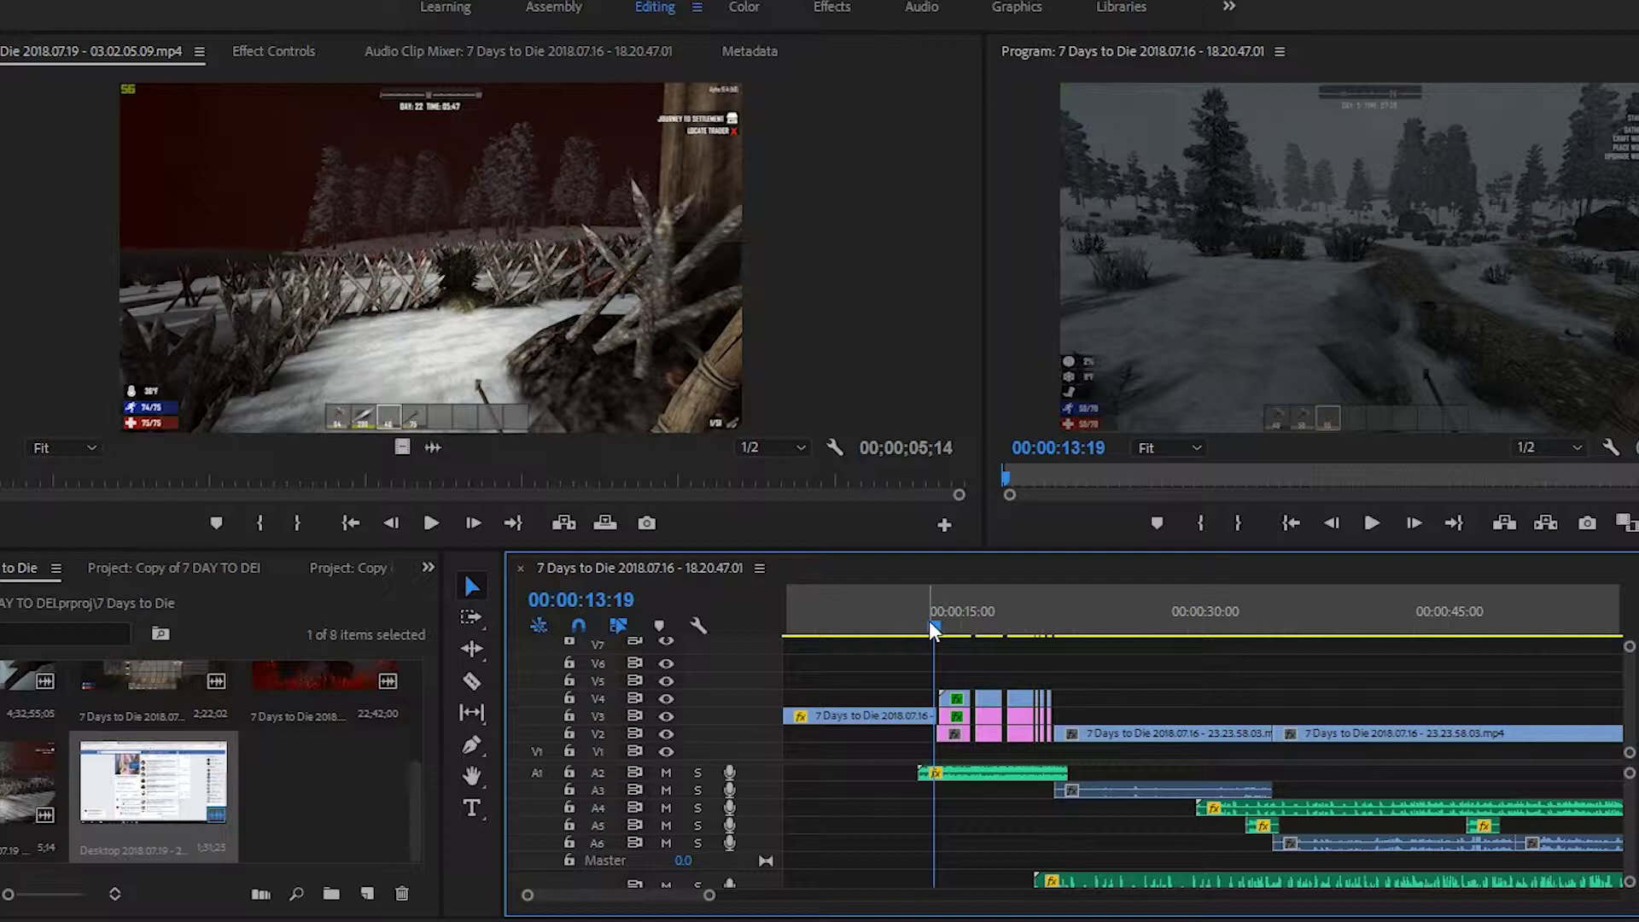
pyautogui.moveTo(939, 629); pyautogui.dragTo(939, 628)
pyautogui.press('space')
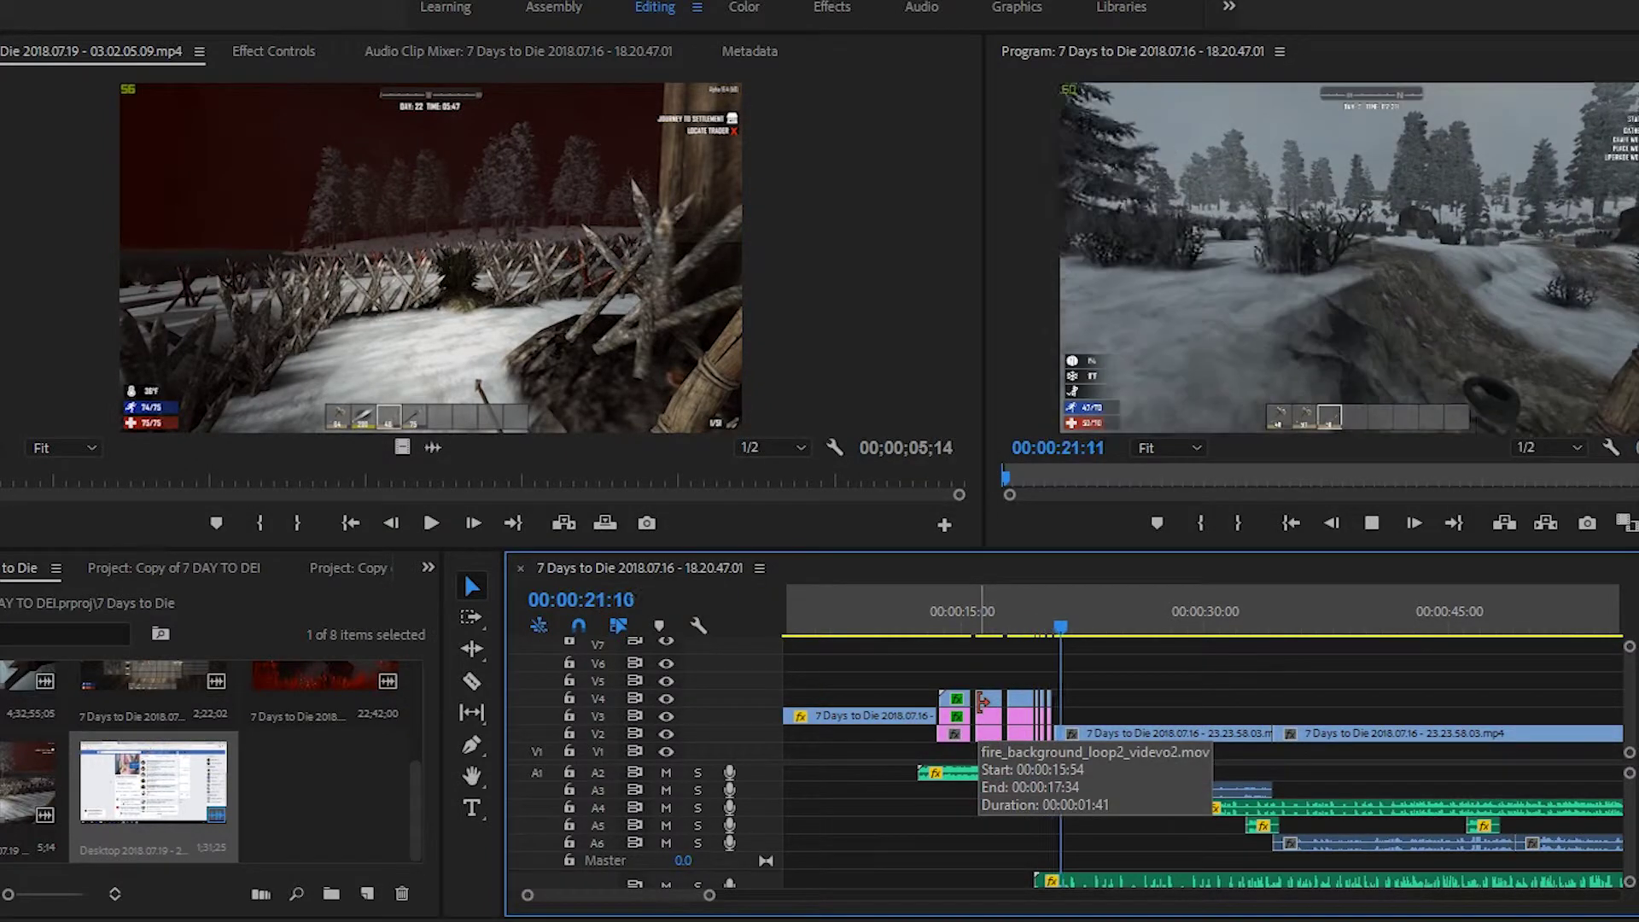
pyautogui.press('space')
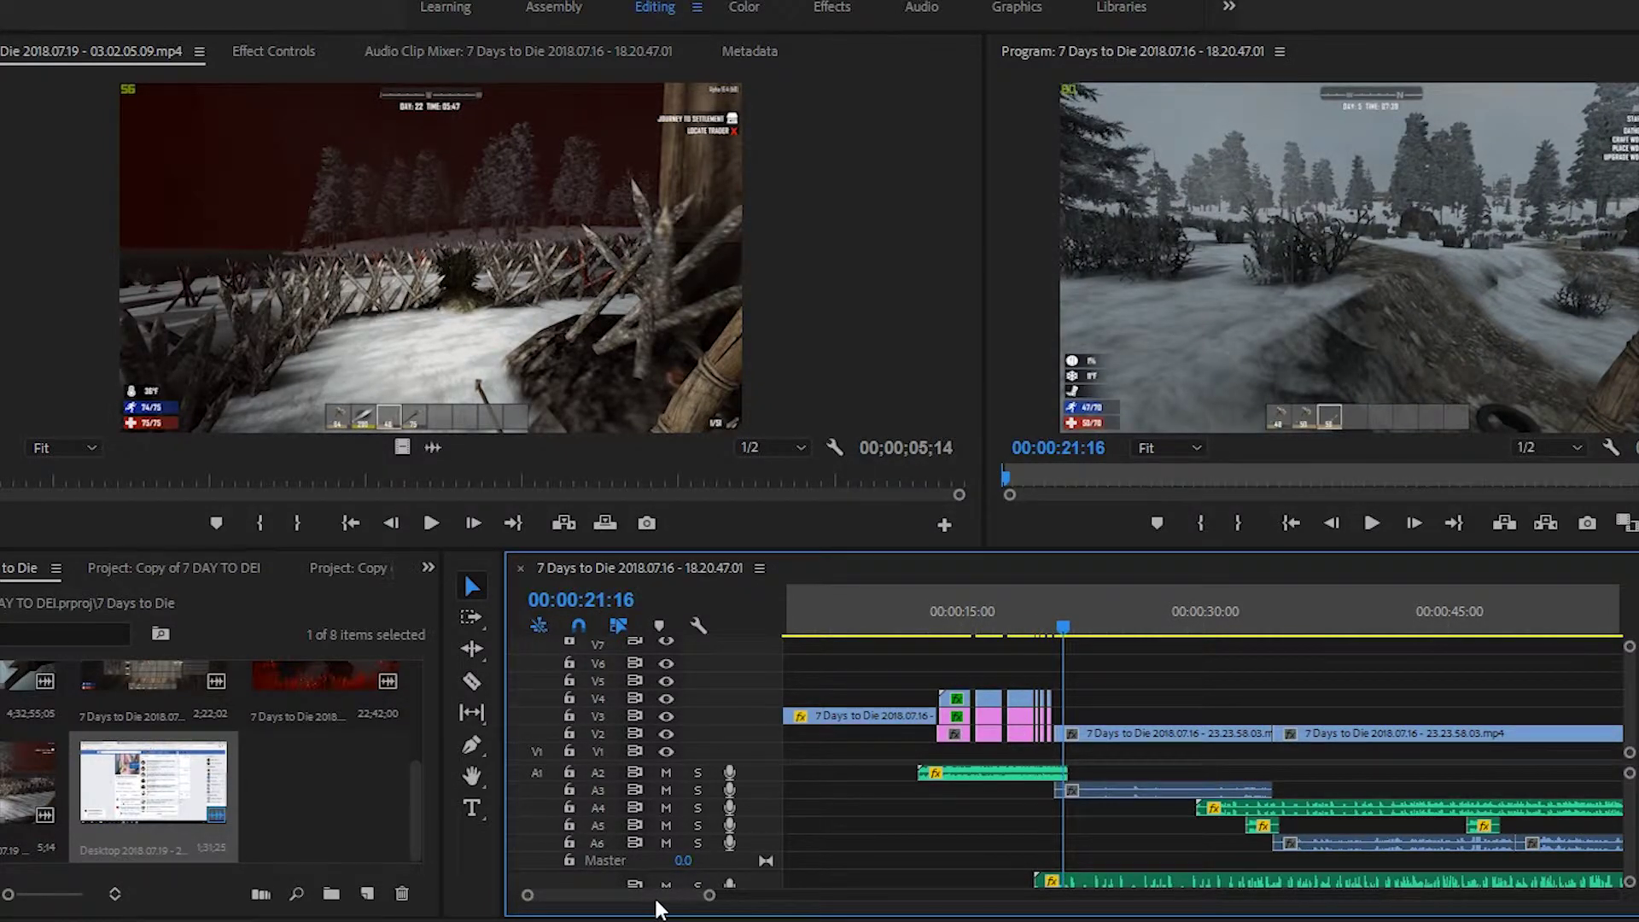
pyautogui.moveTo(709, 895); pyautogui.dragTo(750, 894)
pyautogui.click(348, 3)
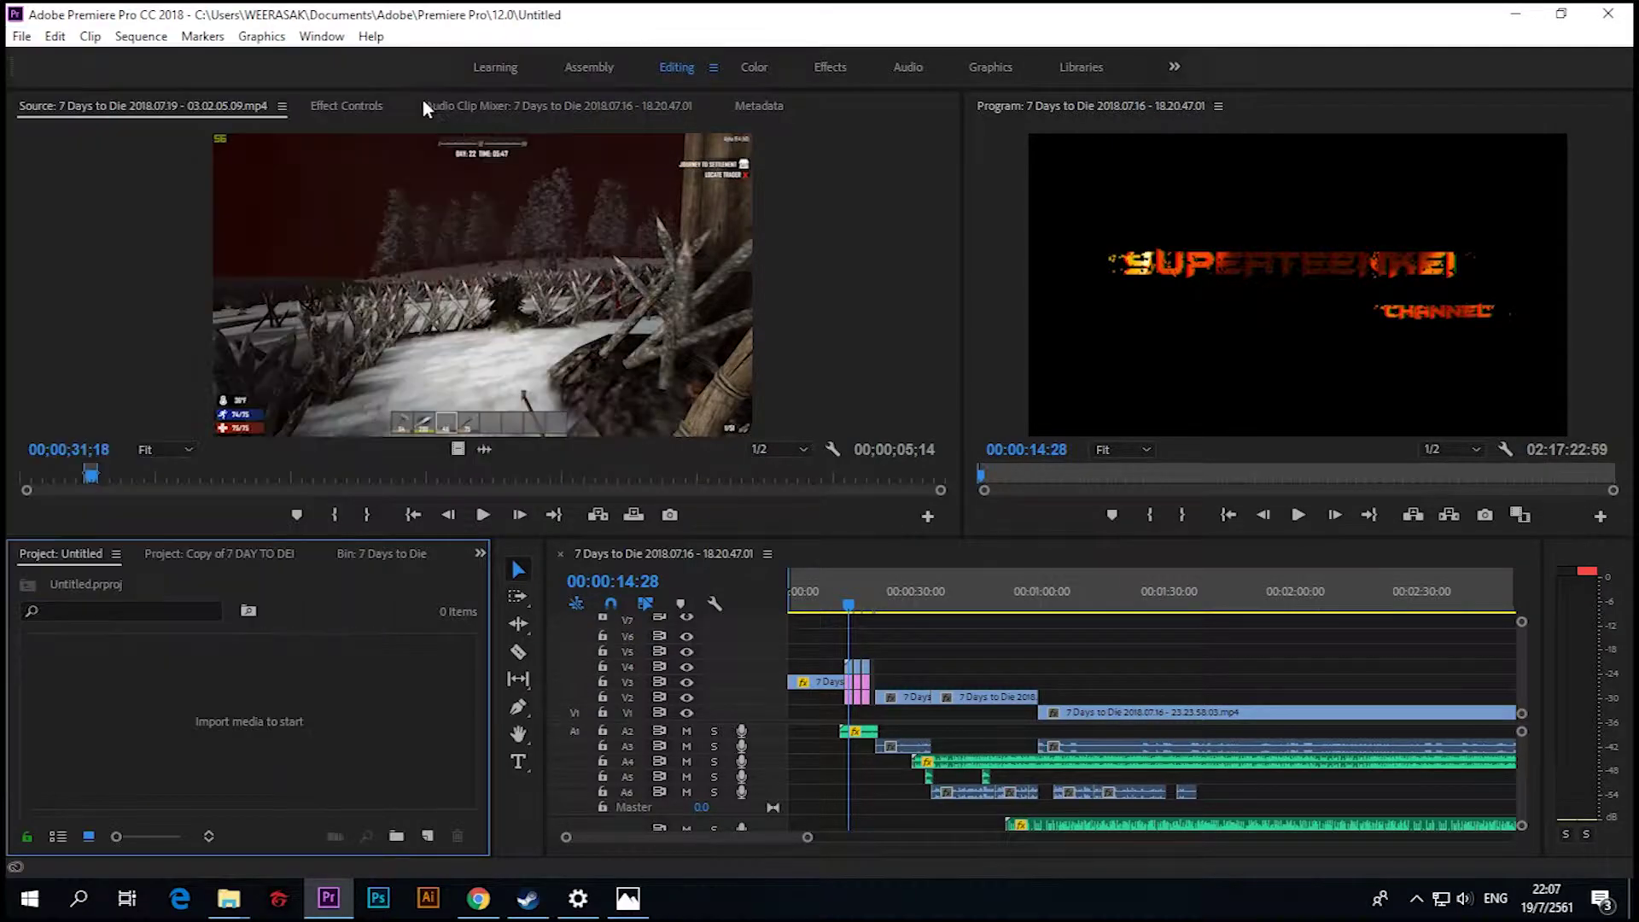
# Create an empty HDV 1080i30 sequence named Sequence 01.
pyautogui.hotkey('ctrl', 'n')
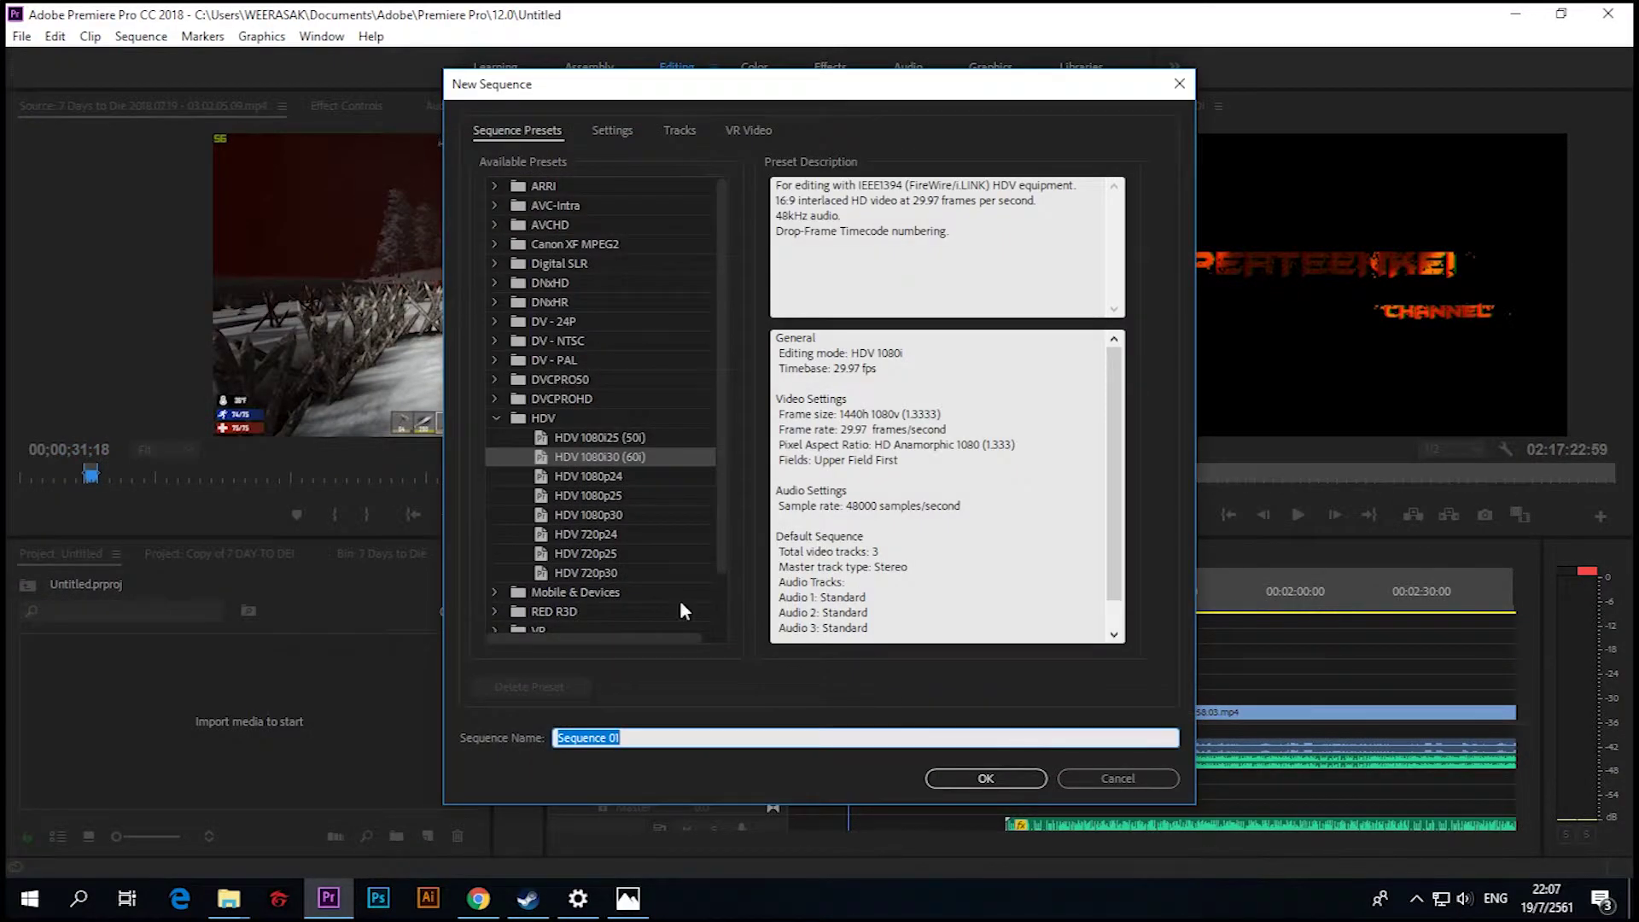
pyautogui.click(999, 778)
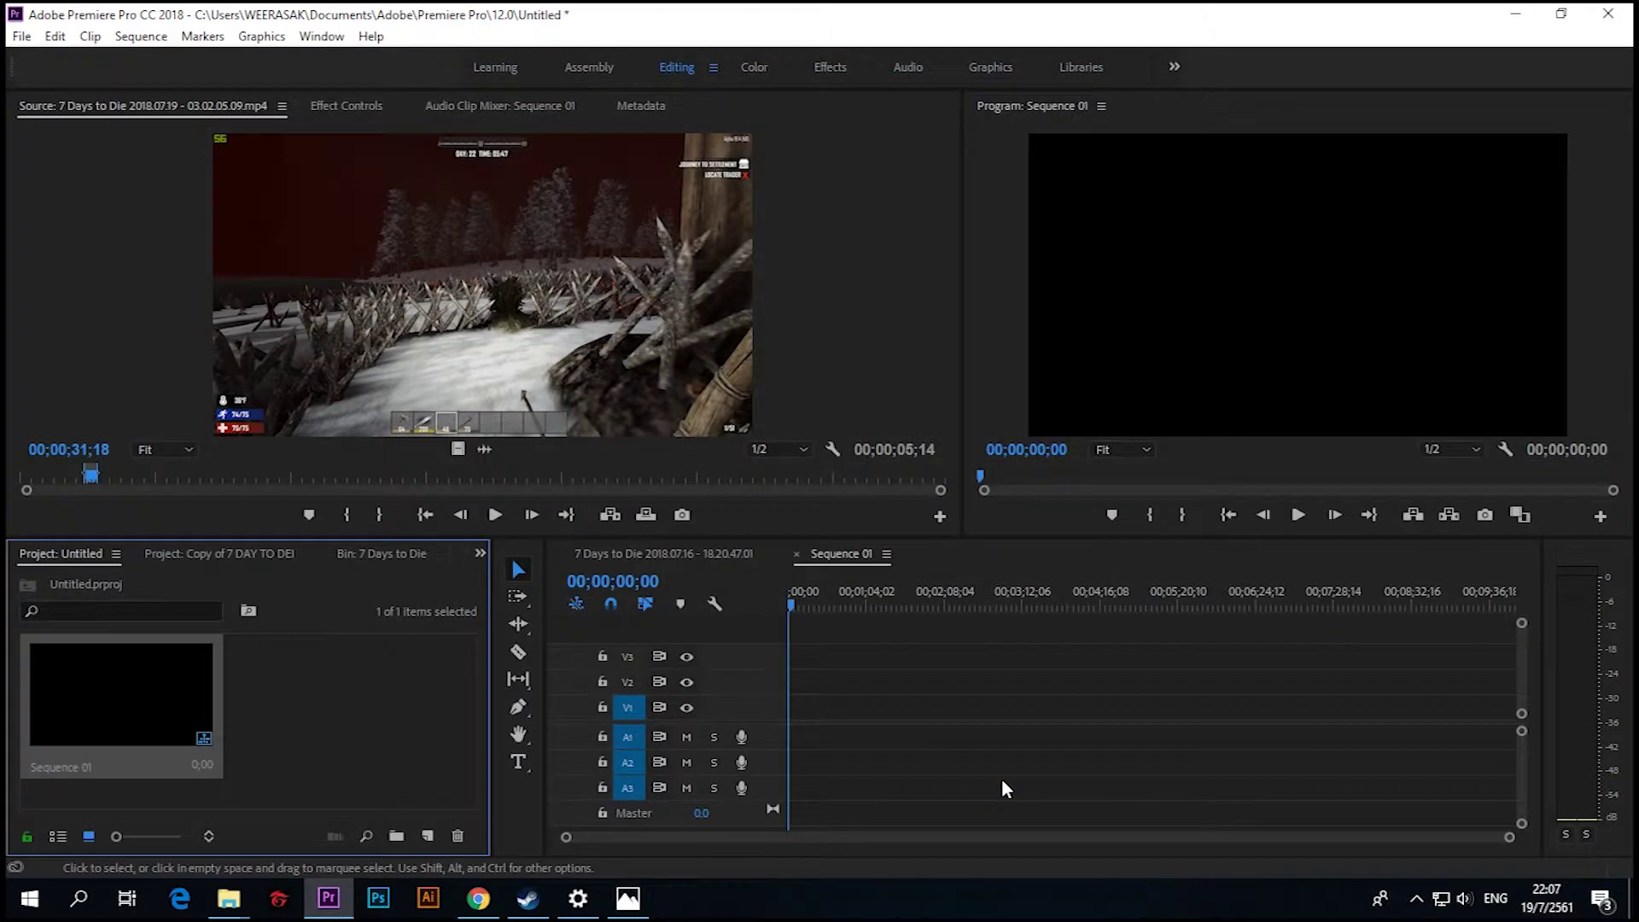
pyautogui.moveTo(791, 602); pyautogui.dragTo(791, 604)
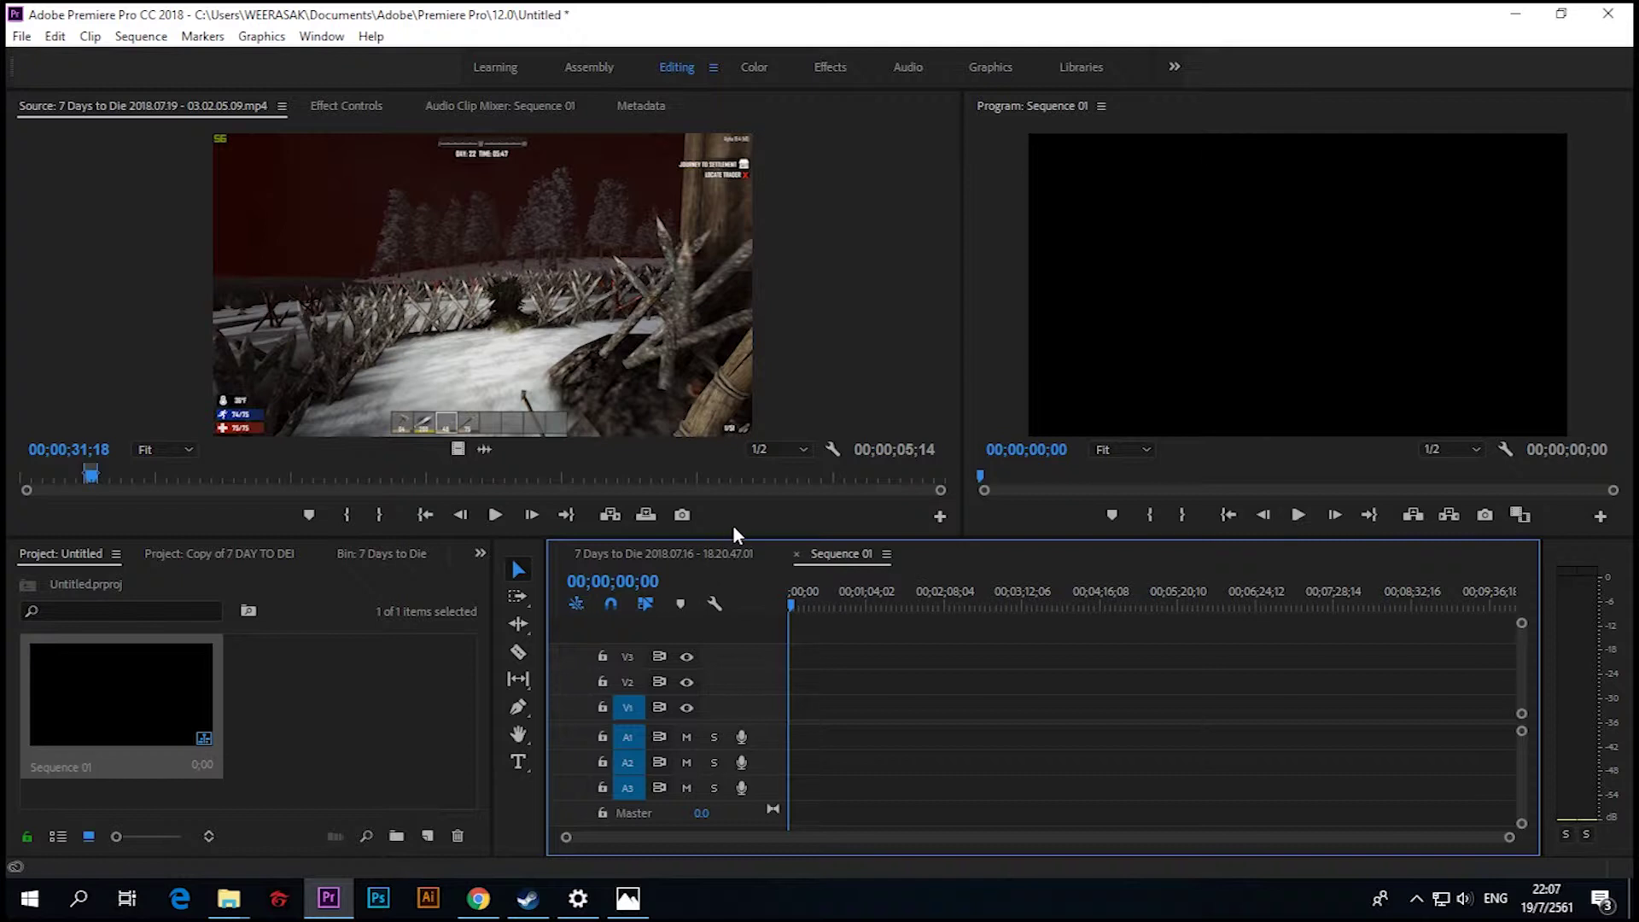
pyautogui.click(395, 673)
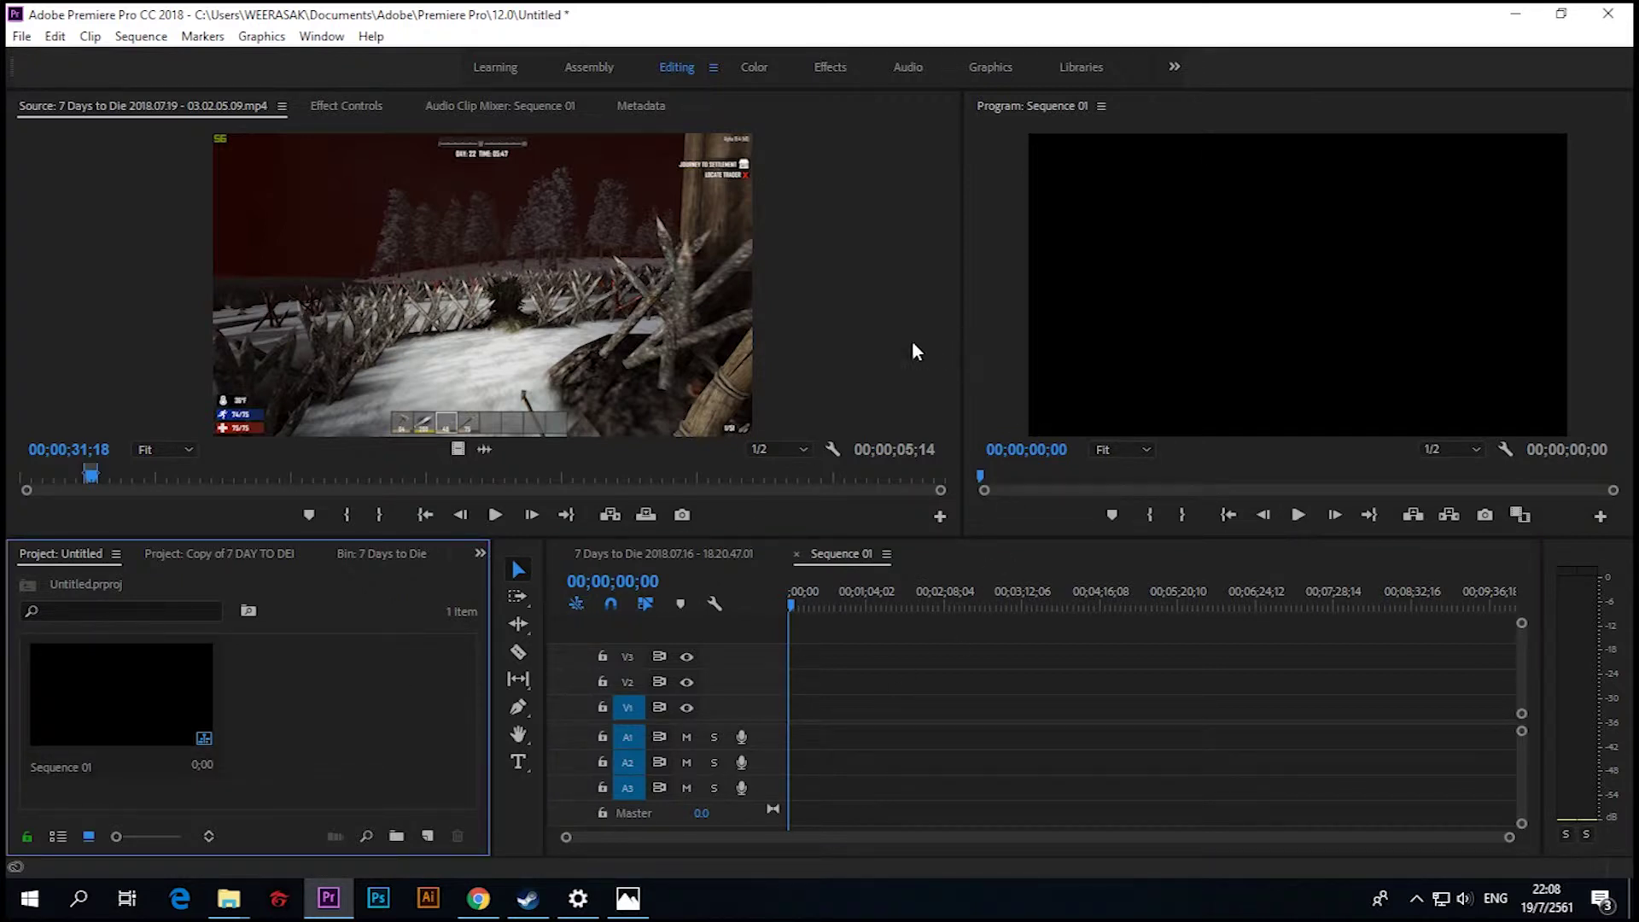
# Drag the Source/Program divider left to widen the Program monitor.
pyautogui.moveTo(964, 338); pyautogui.dragTo(545, 334)
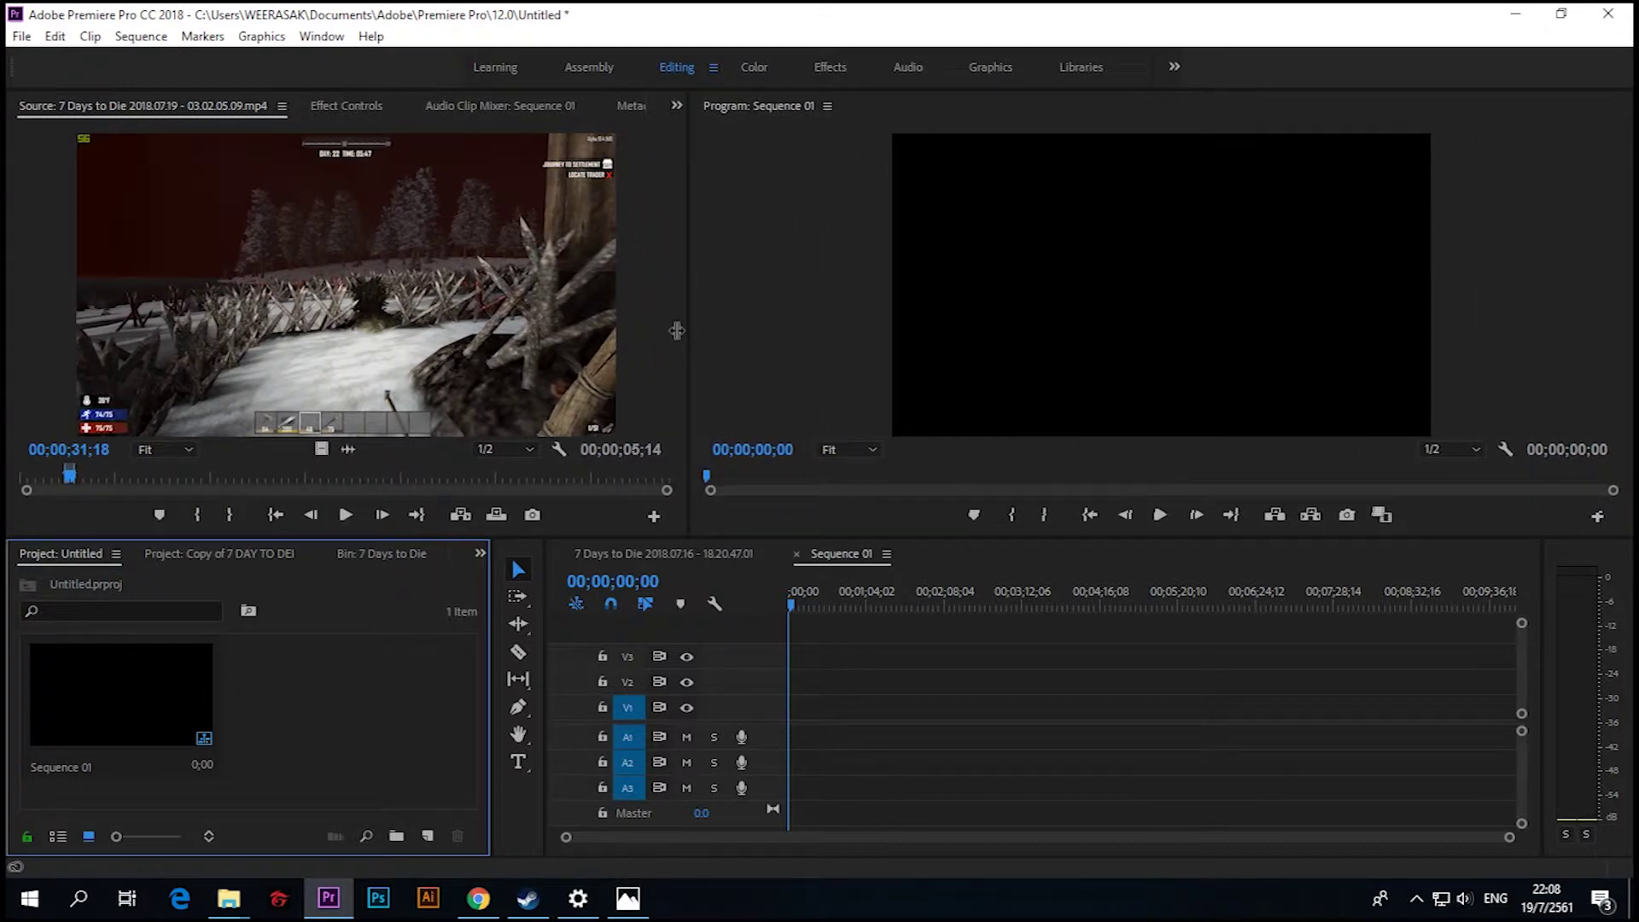
pyautogui.moveTo(545, 333); pyautogui.dragTo(547, 334)
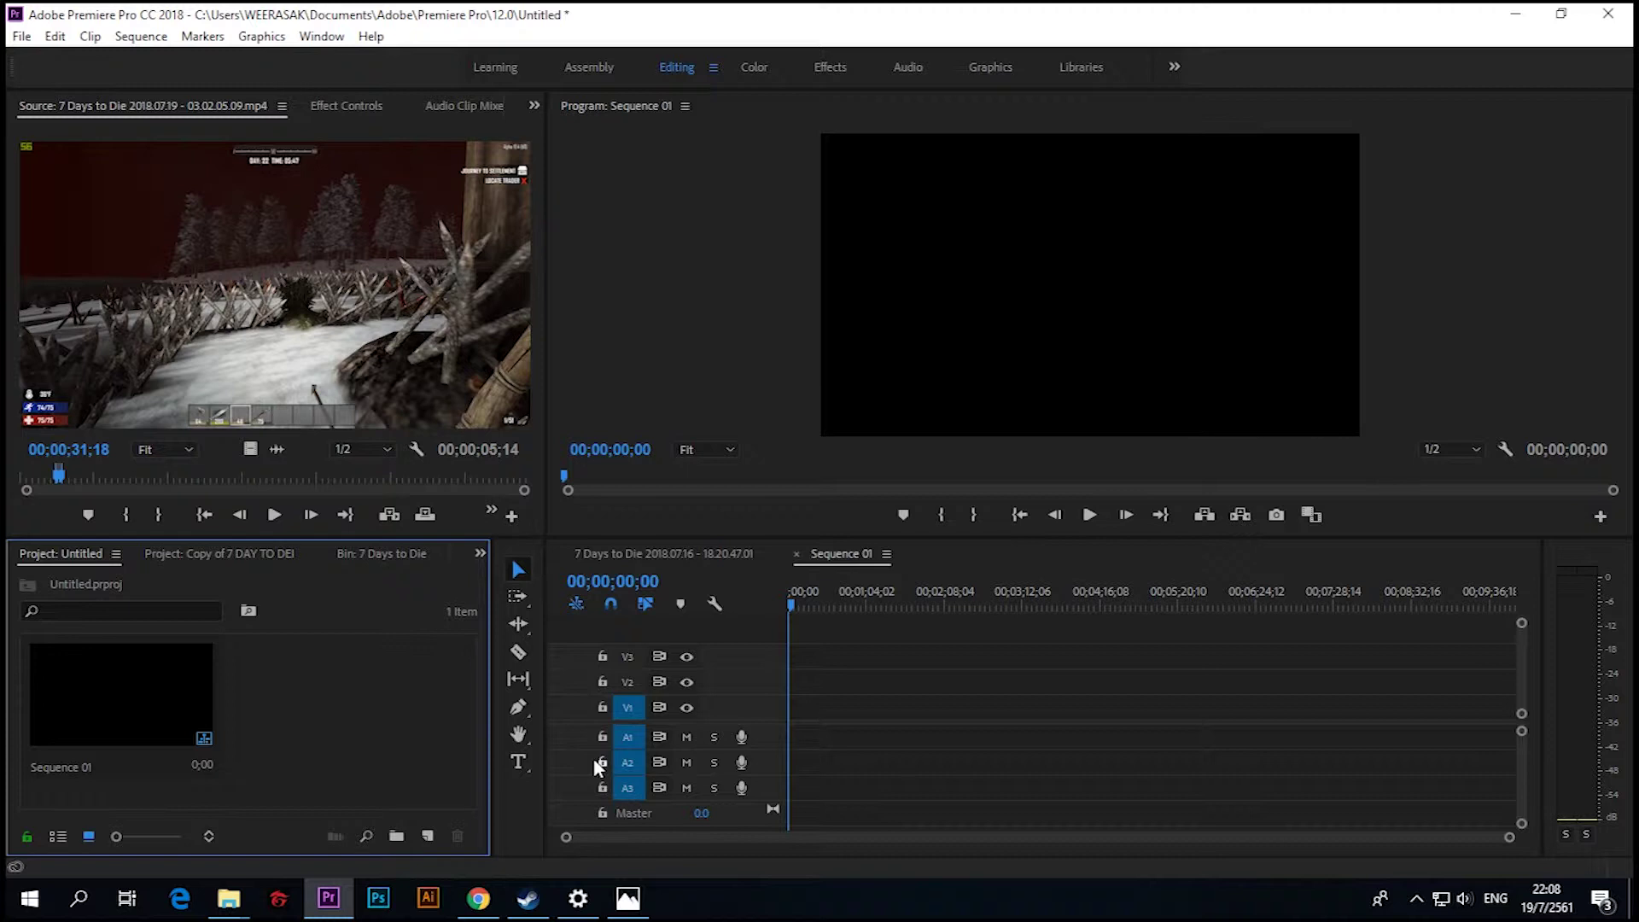
pyautogui.click(518, 761)
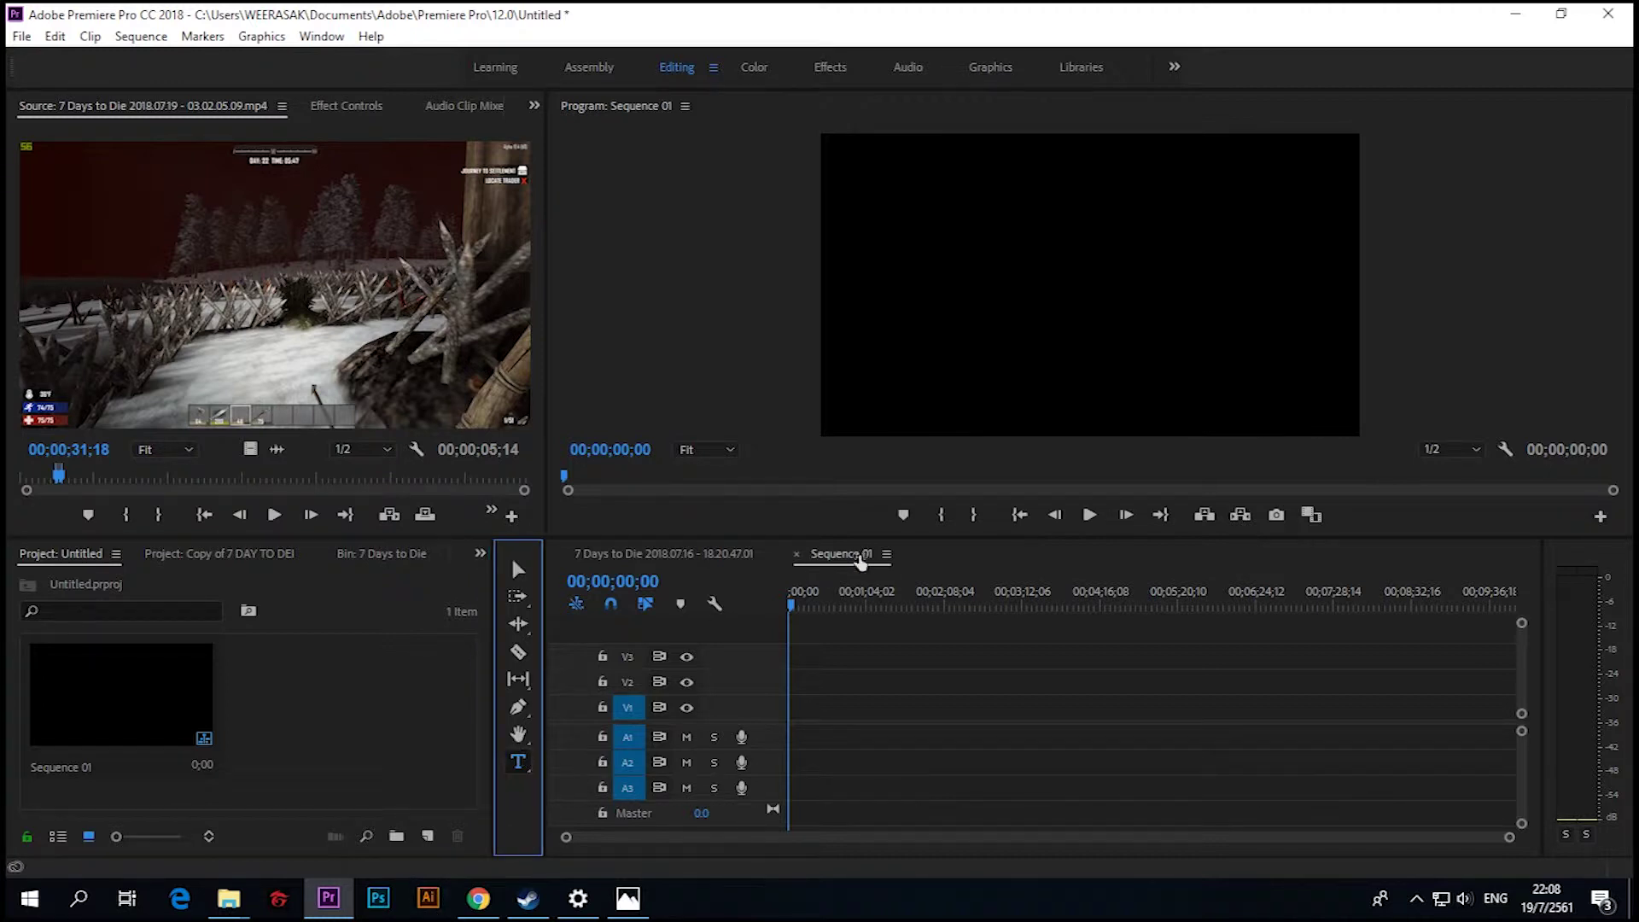
# Type SUPERTEENKEI in the Program monitor, then enlarge the title and centre it in the frame.
pyautogui.click(945, 278)
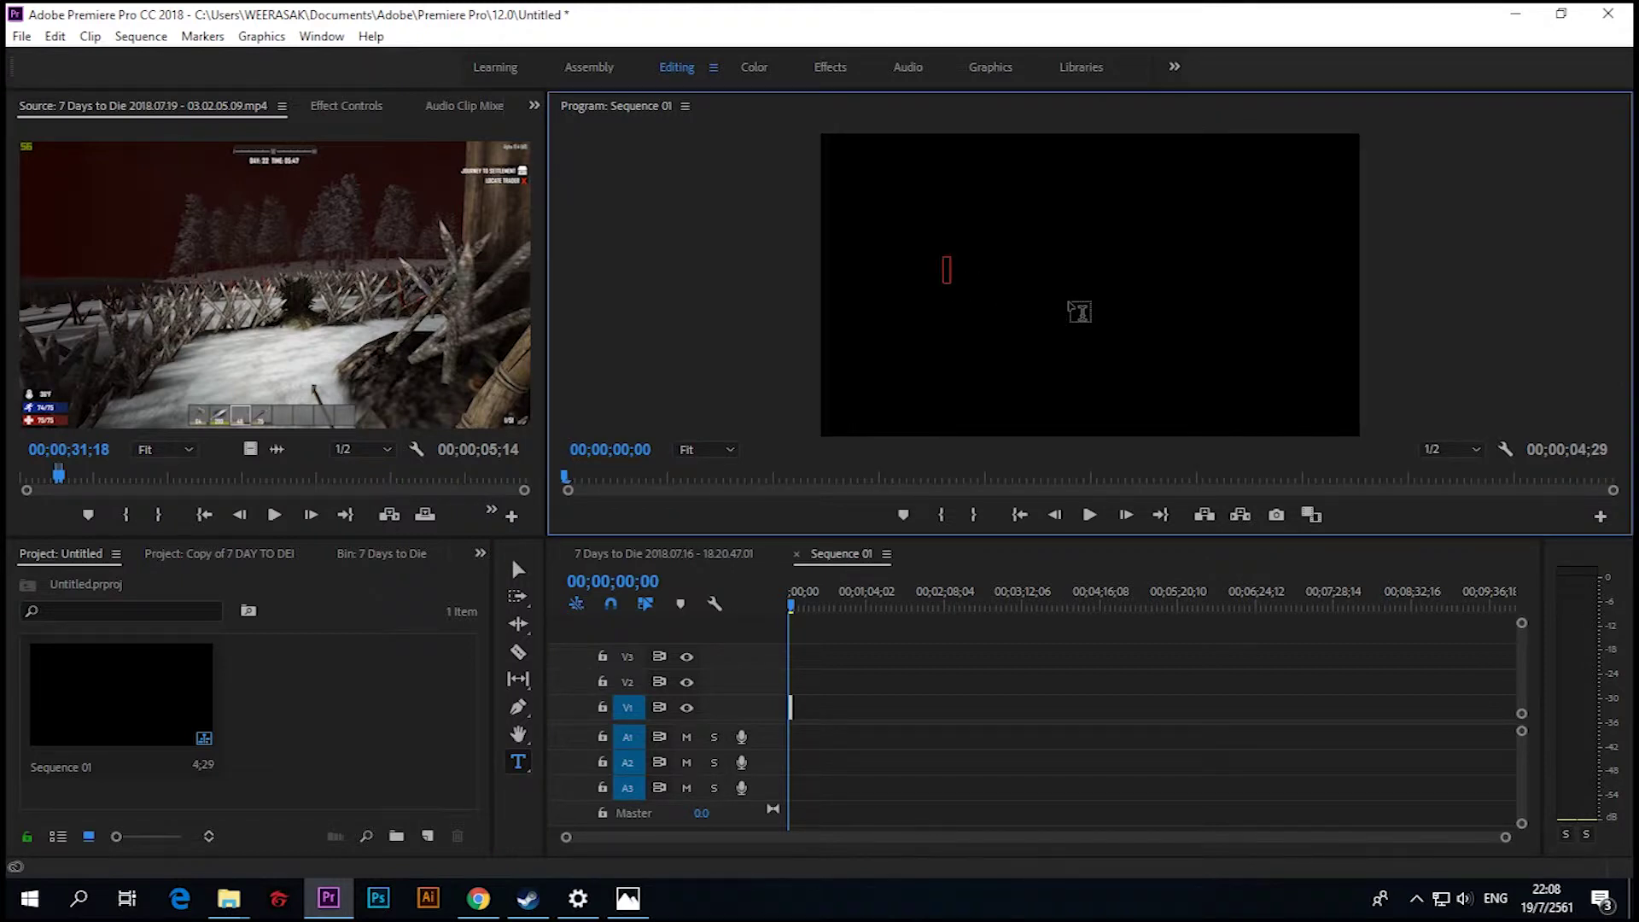
pyautogui.write('SUPERTEENKEI')
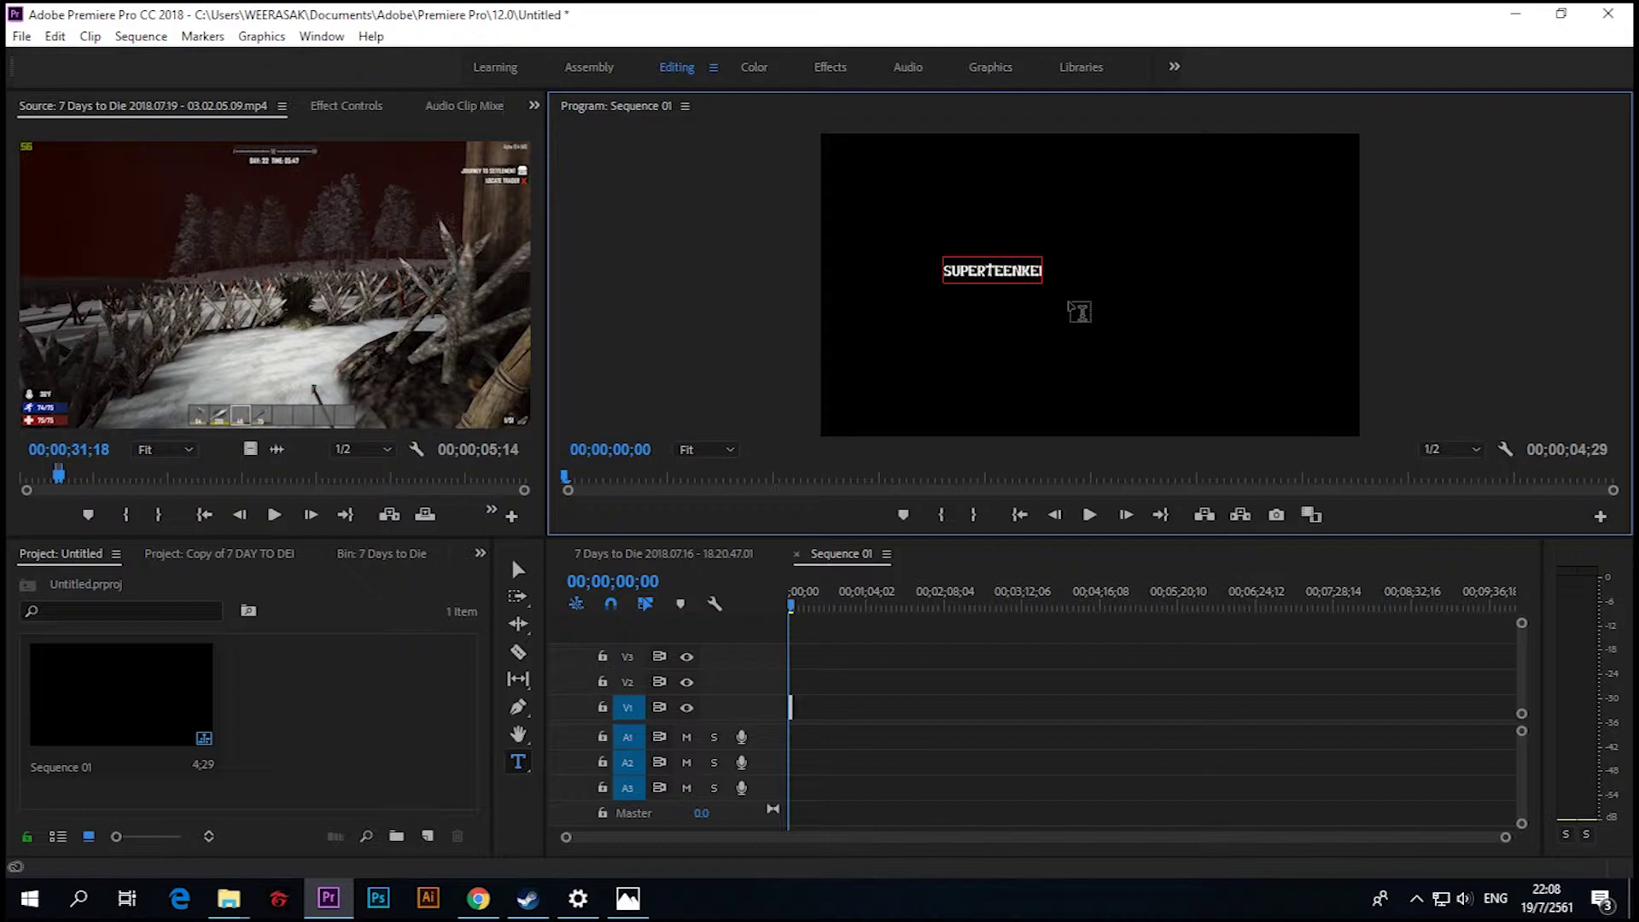
pyautogui.click(518, 569)
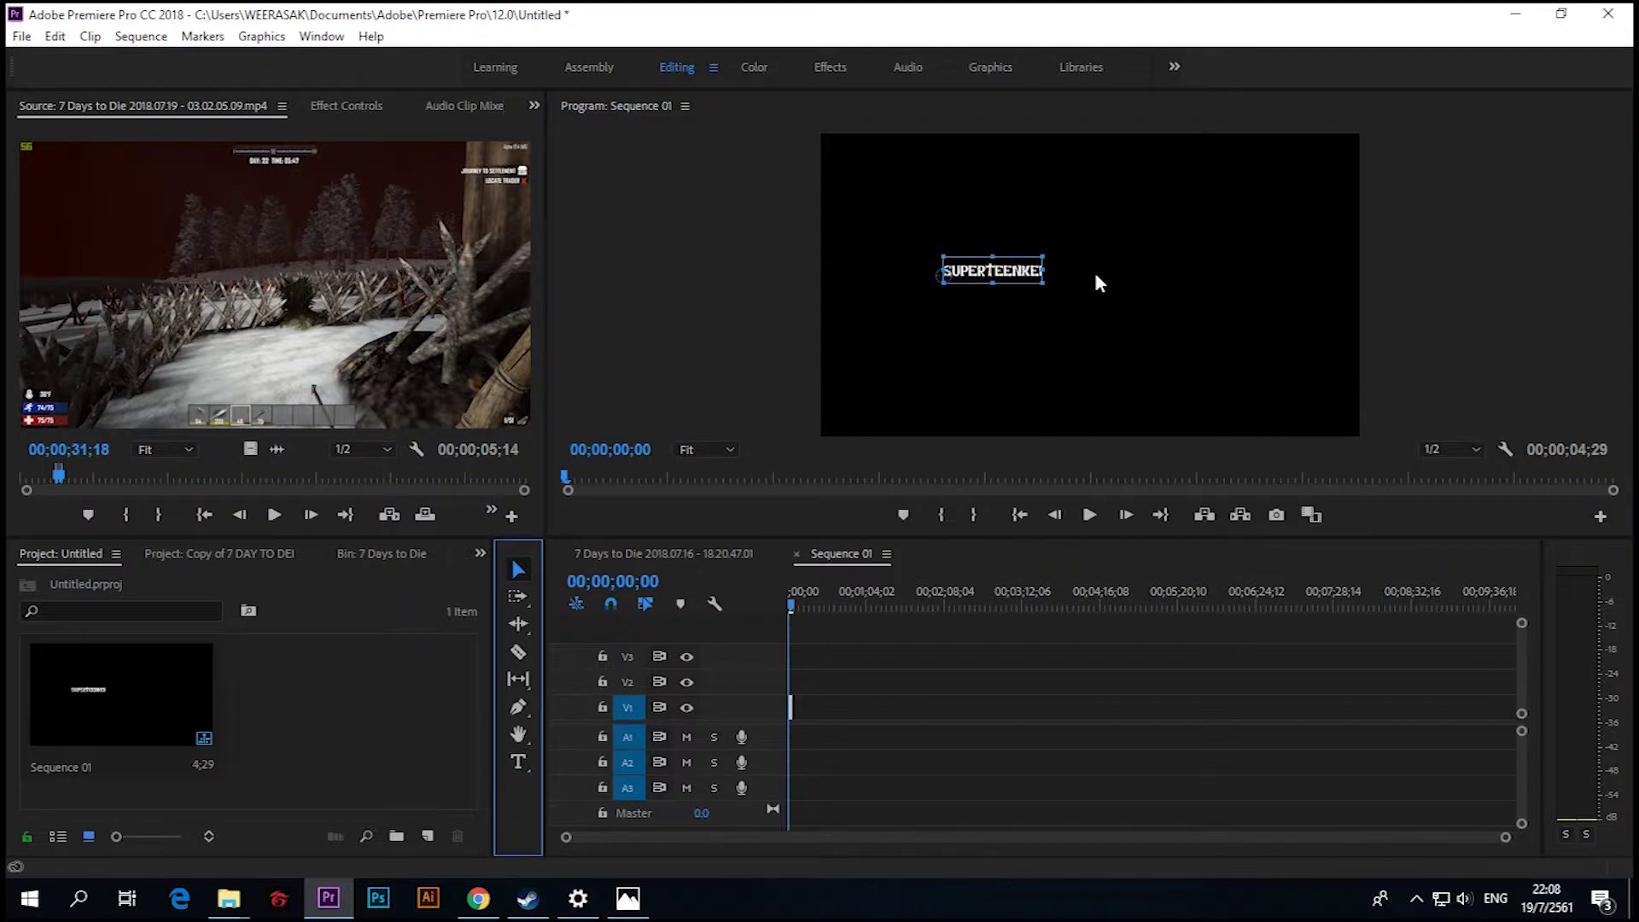
pyautogui.click(1049, 281)
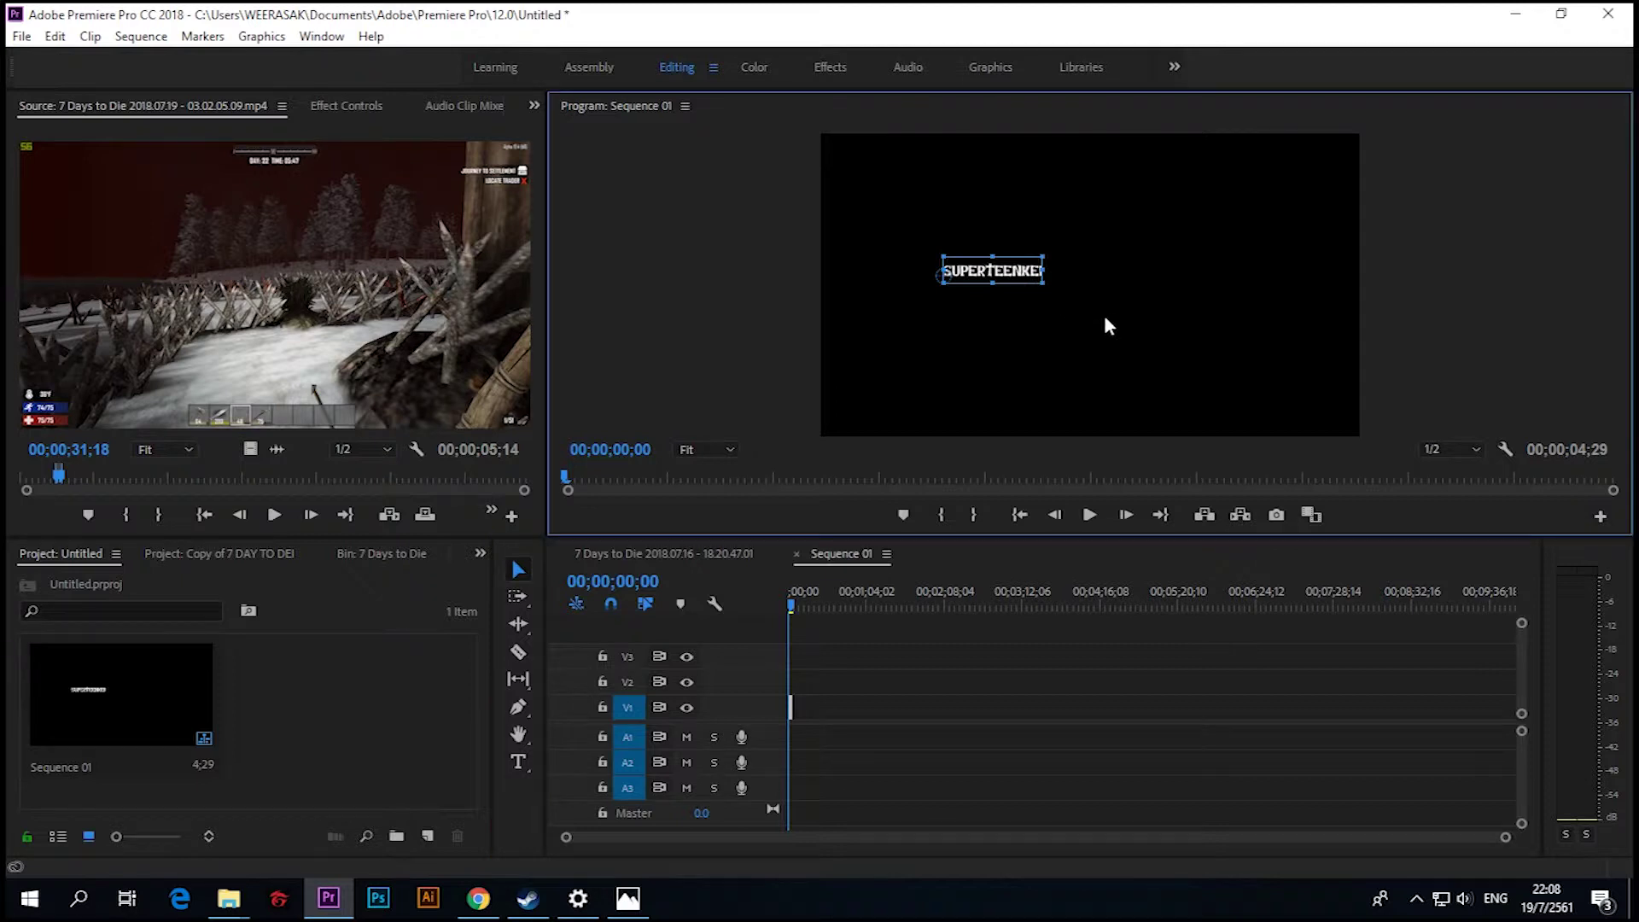
pyautogui.moveTo(1052, 287)
pyautogui.mouseDown()
pyautogui.moveTo(1174, 288)
pyautogui.moveTo(1163, 301)
pyautogui.mouseUp()
pyautogui.click(1159, 345)
pyautogui.click(356, 772)
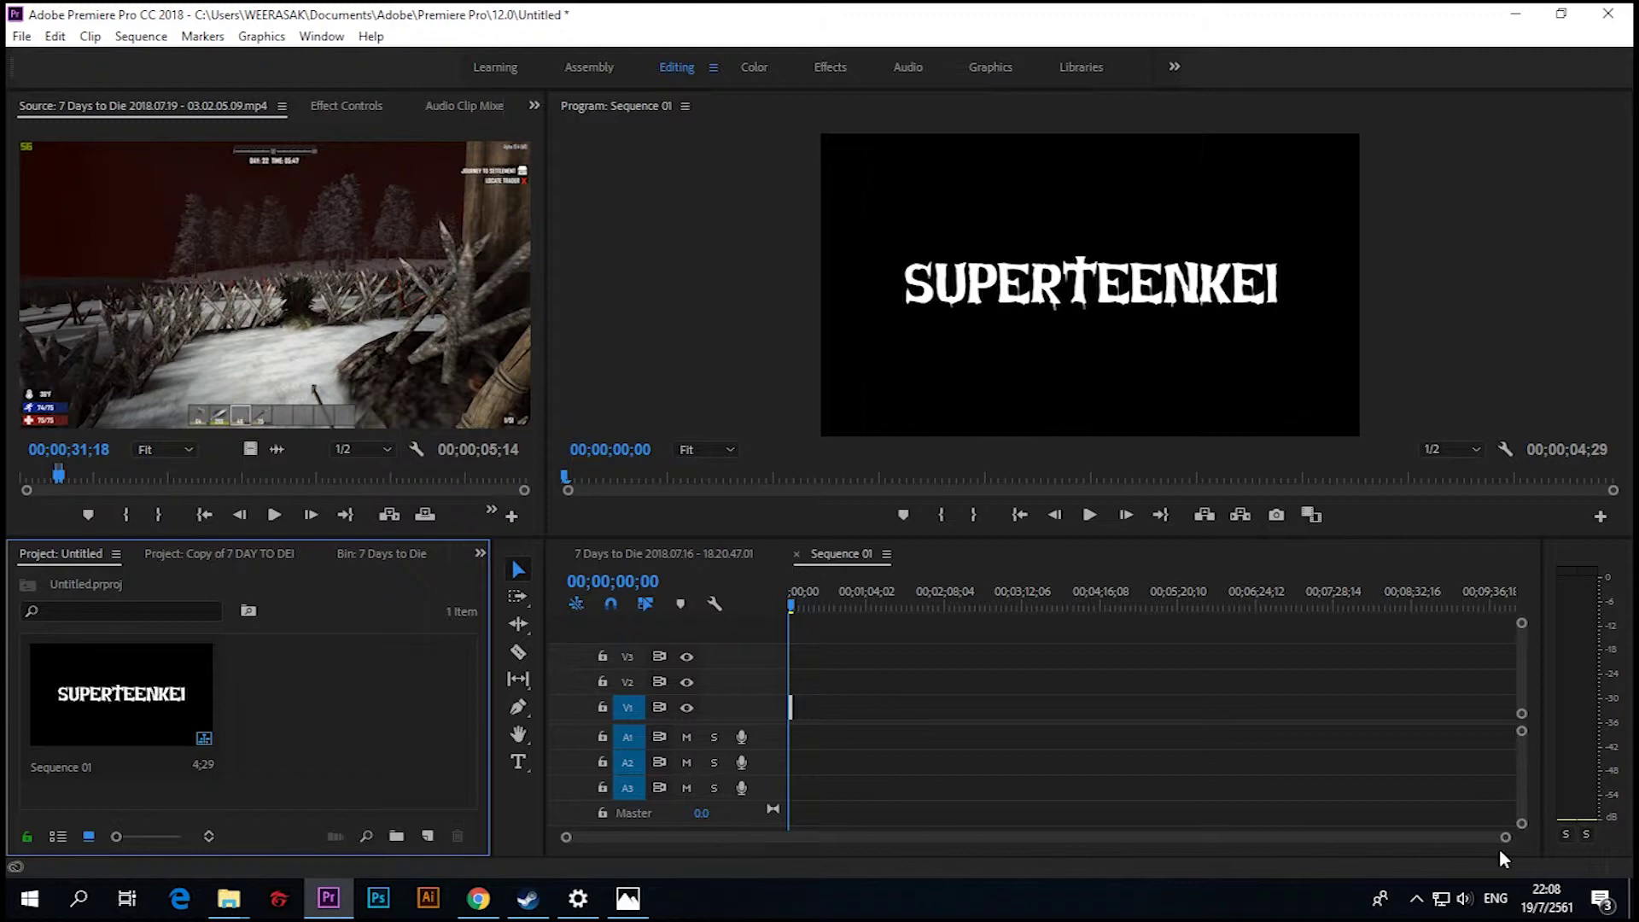
pyautogui.moveTo(1508, 841); pyautogui.dragTo(786, 838)
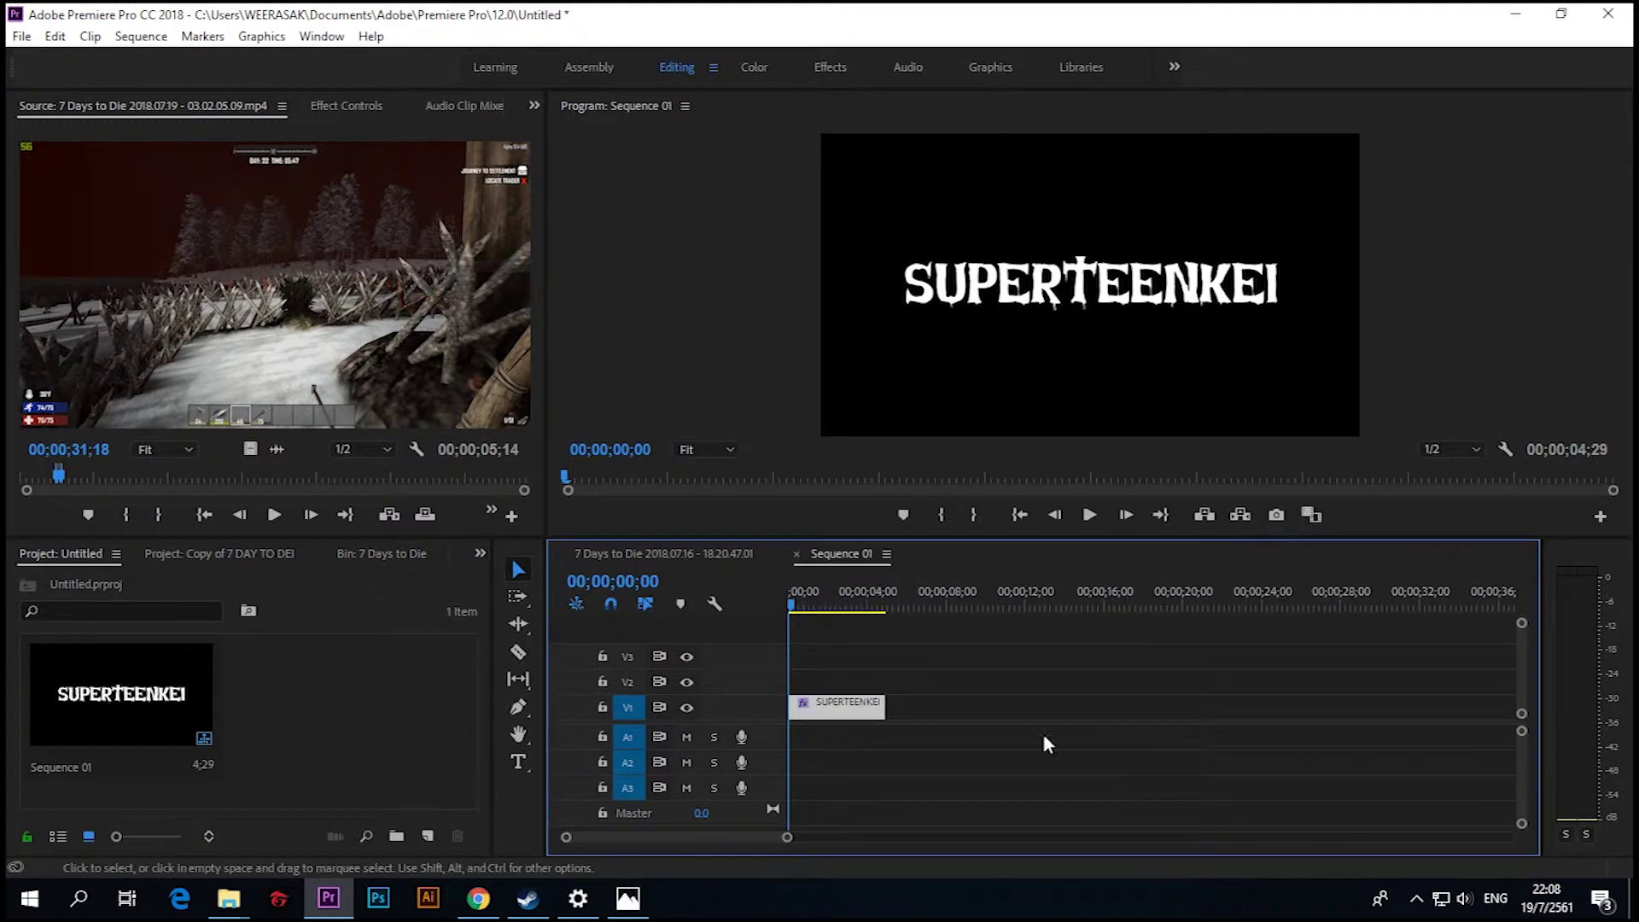
# Stretch the title clip to about 8 seconds and begin a black Color Matte.
pyautogui.moveTo(876, 702); pyautogui.dragTo(963, 702)
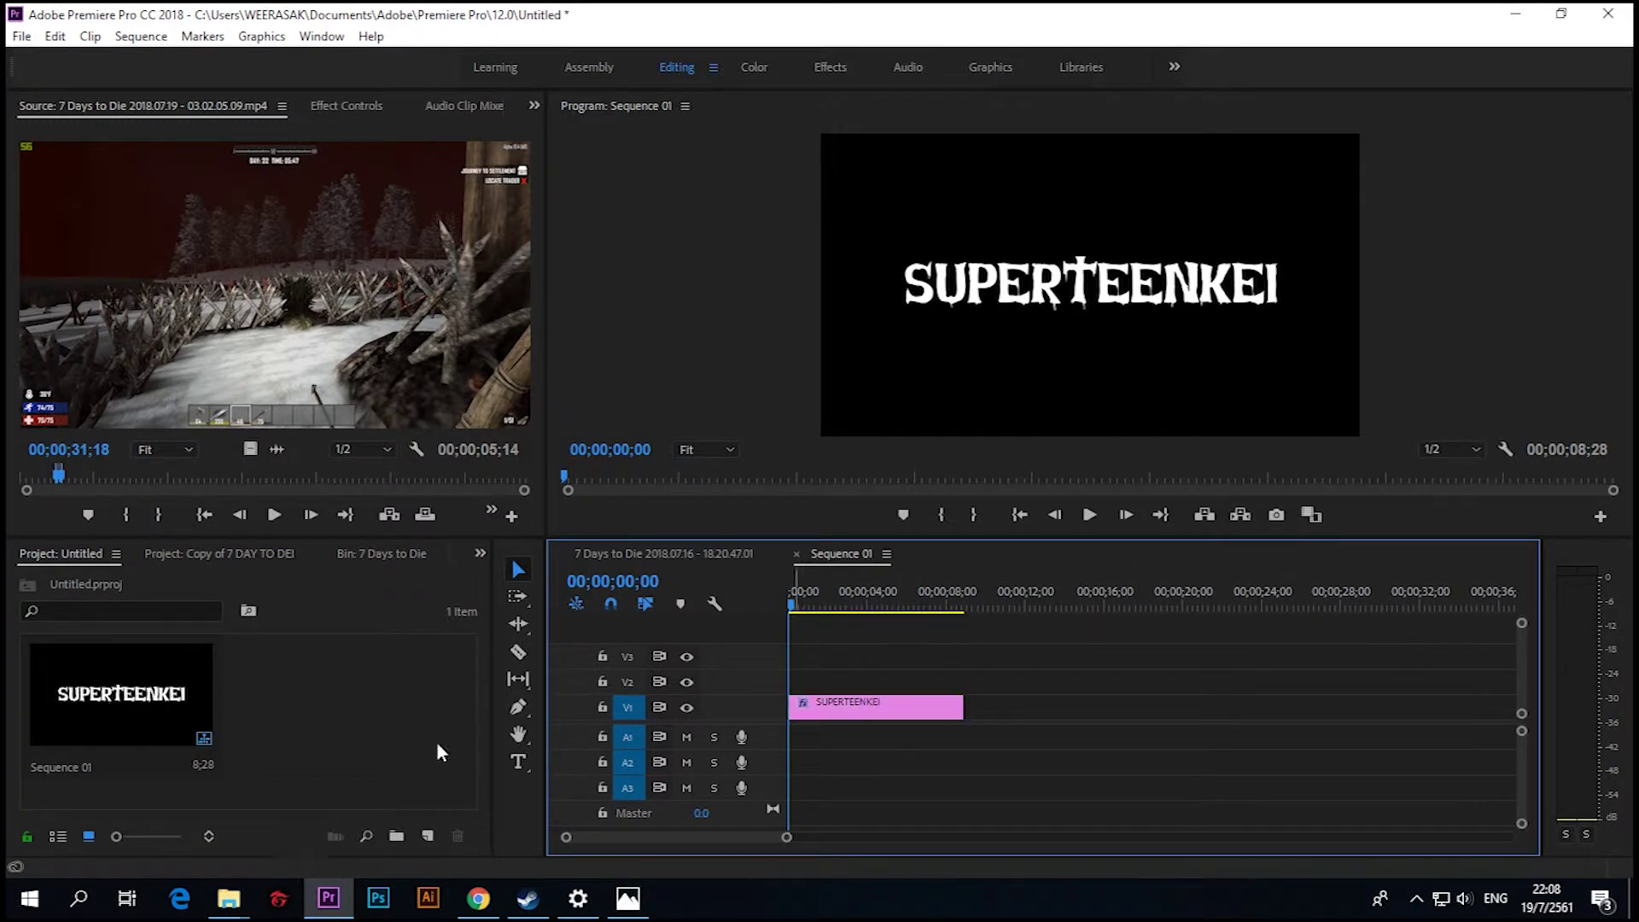
pyautogui.rightClick(253, 693)
pyautogui.moveTo(367, 592)
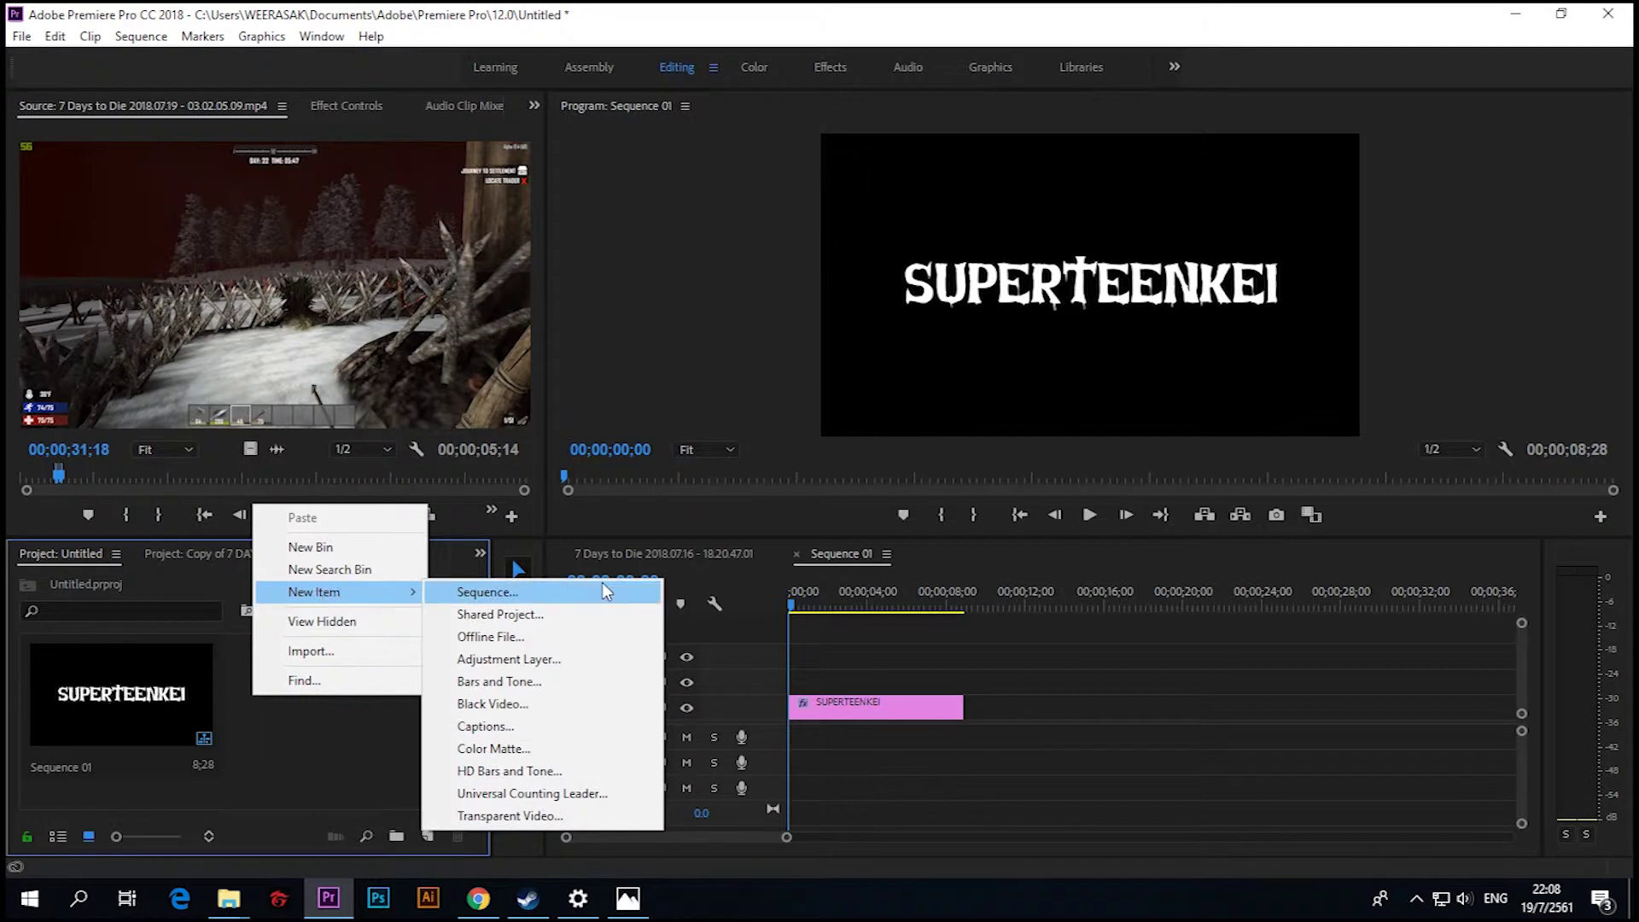
pyautogui.click(520, 749)
pyautogui.click(855, 520)
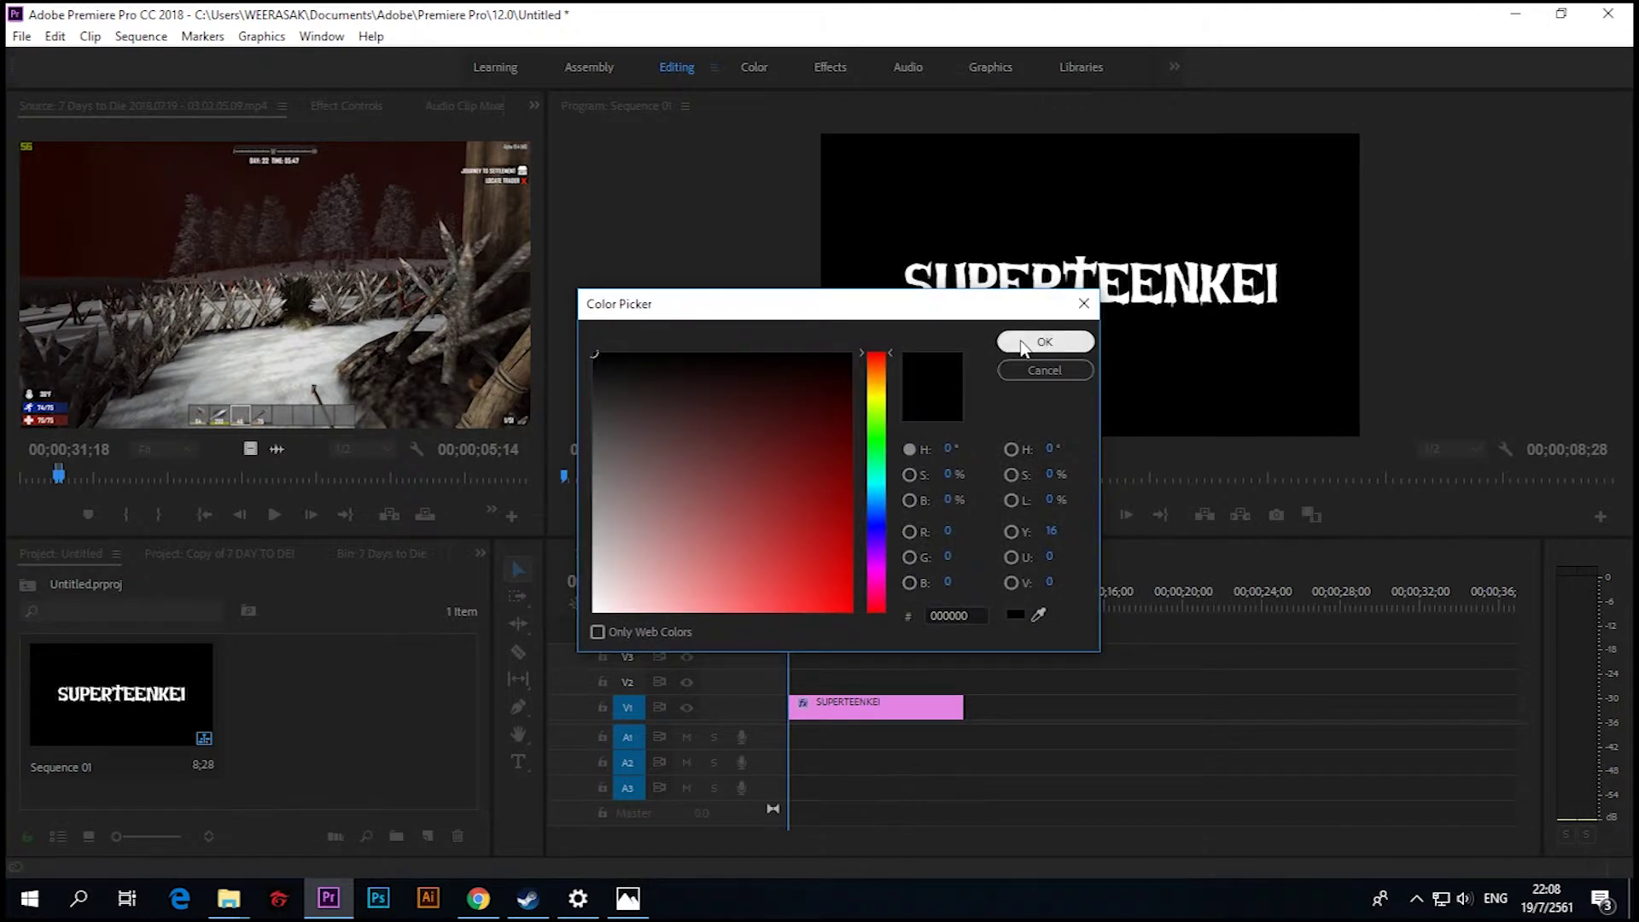
pyautogui.click(1024, 343)
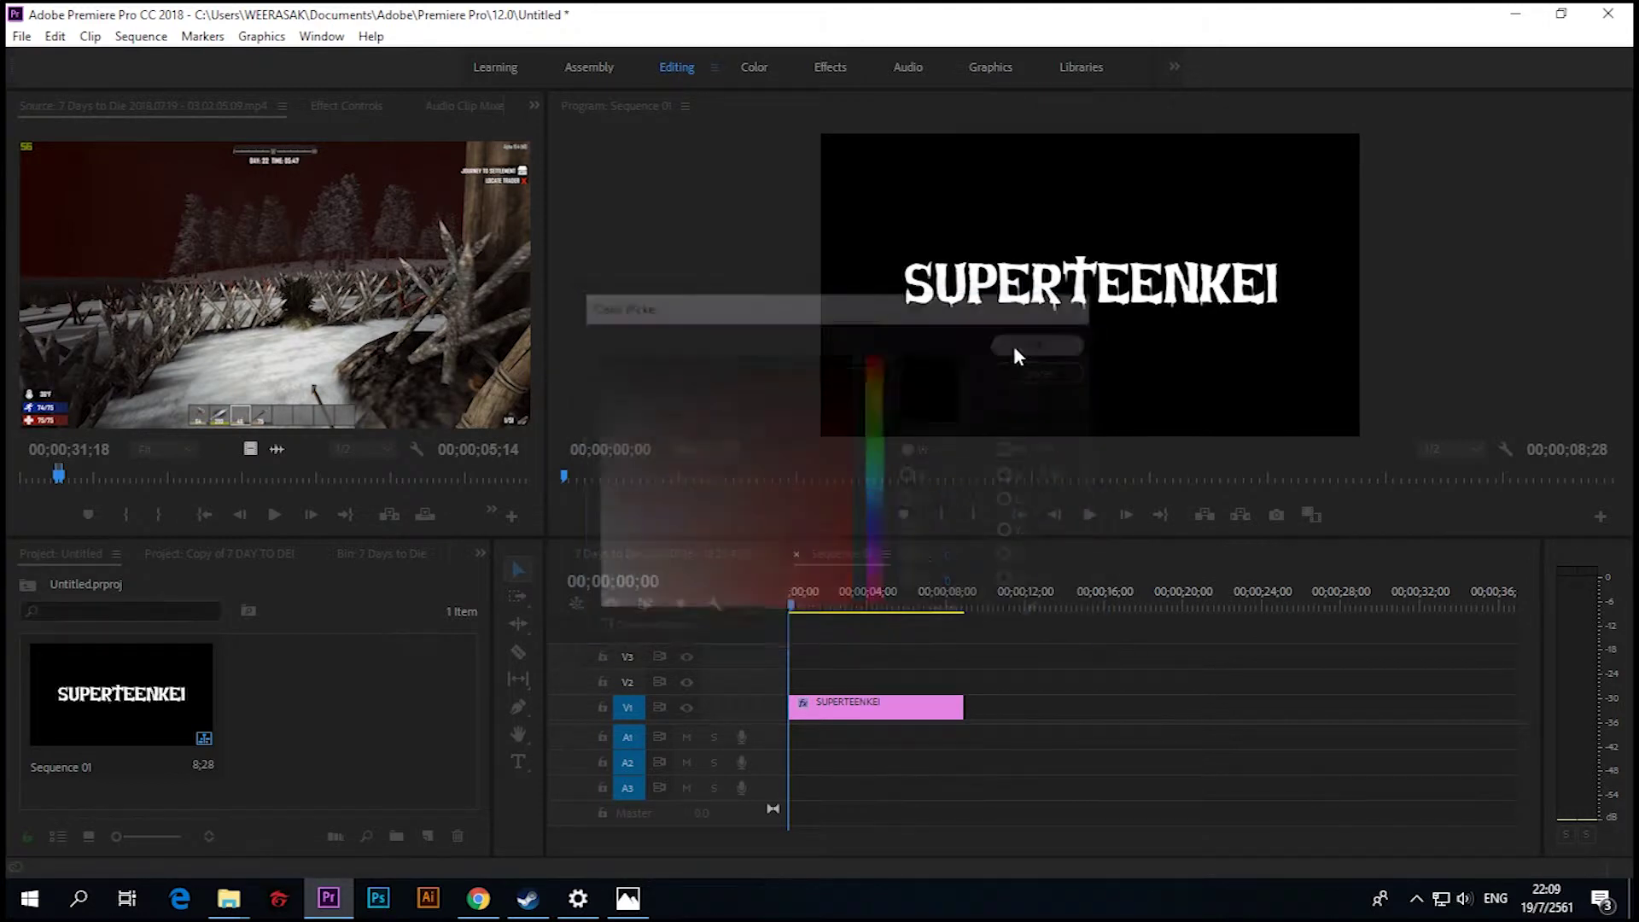
# Create a black (000000) Color Matte with default video settings and name.
pyautogui.click(1113, 278)
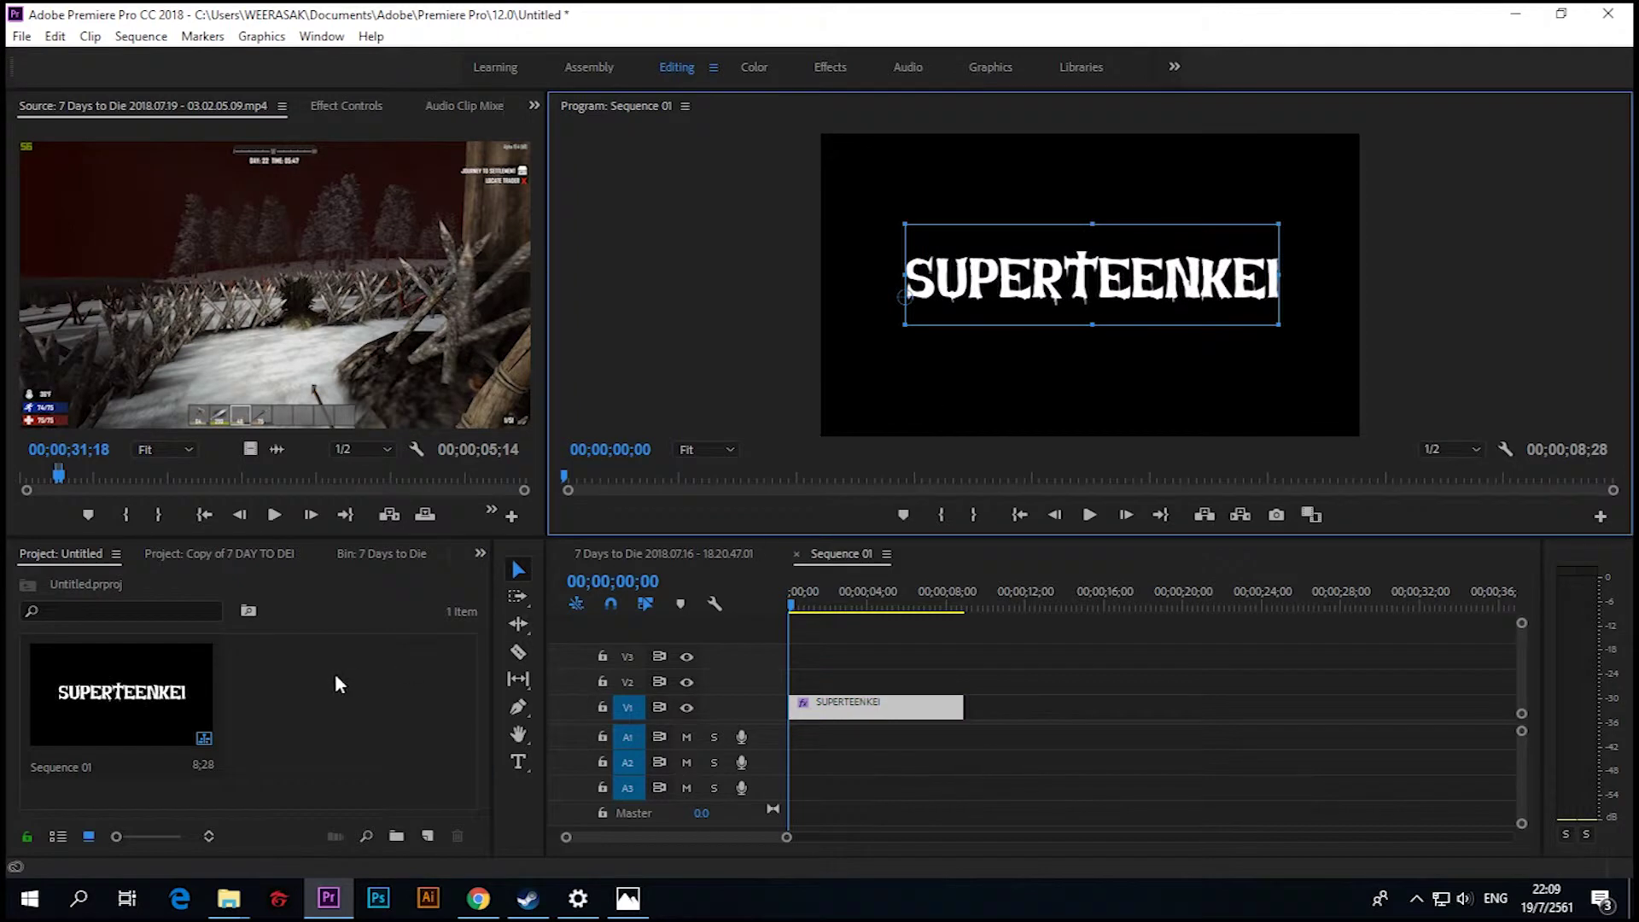
pyautogui.rightClick(299, 694)
pyautogui.moveTo(402, 590)
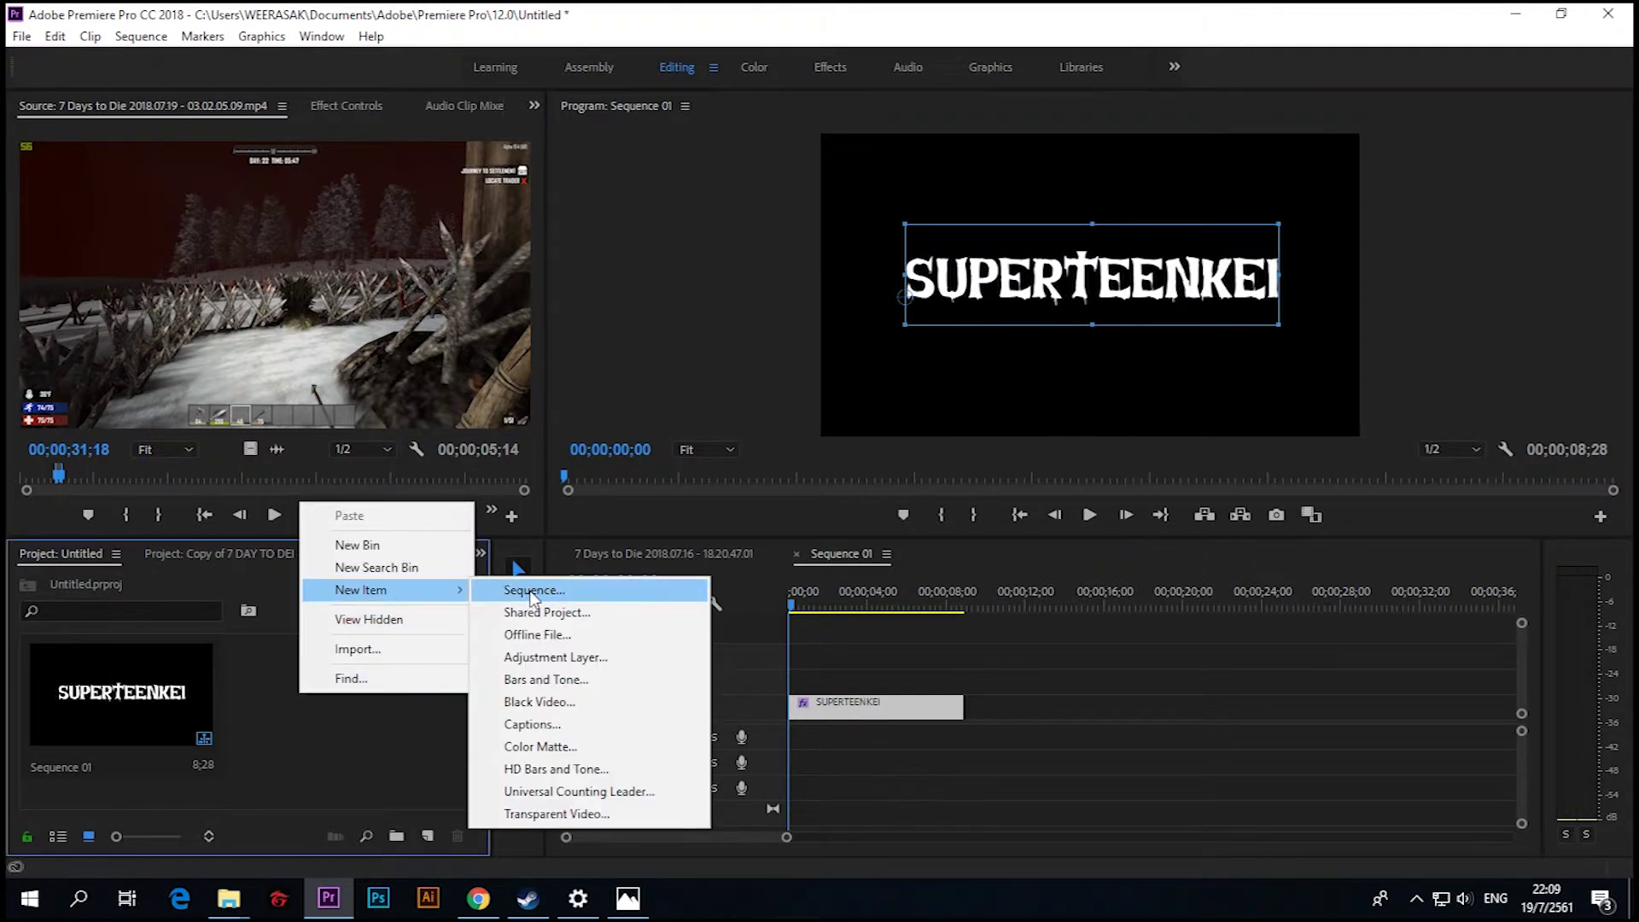
pyautogui.click(531, 748)
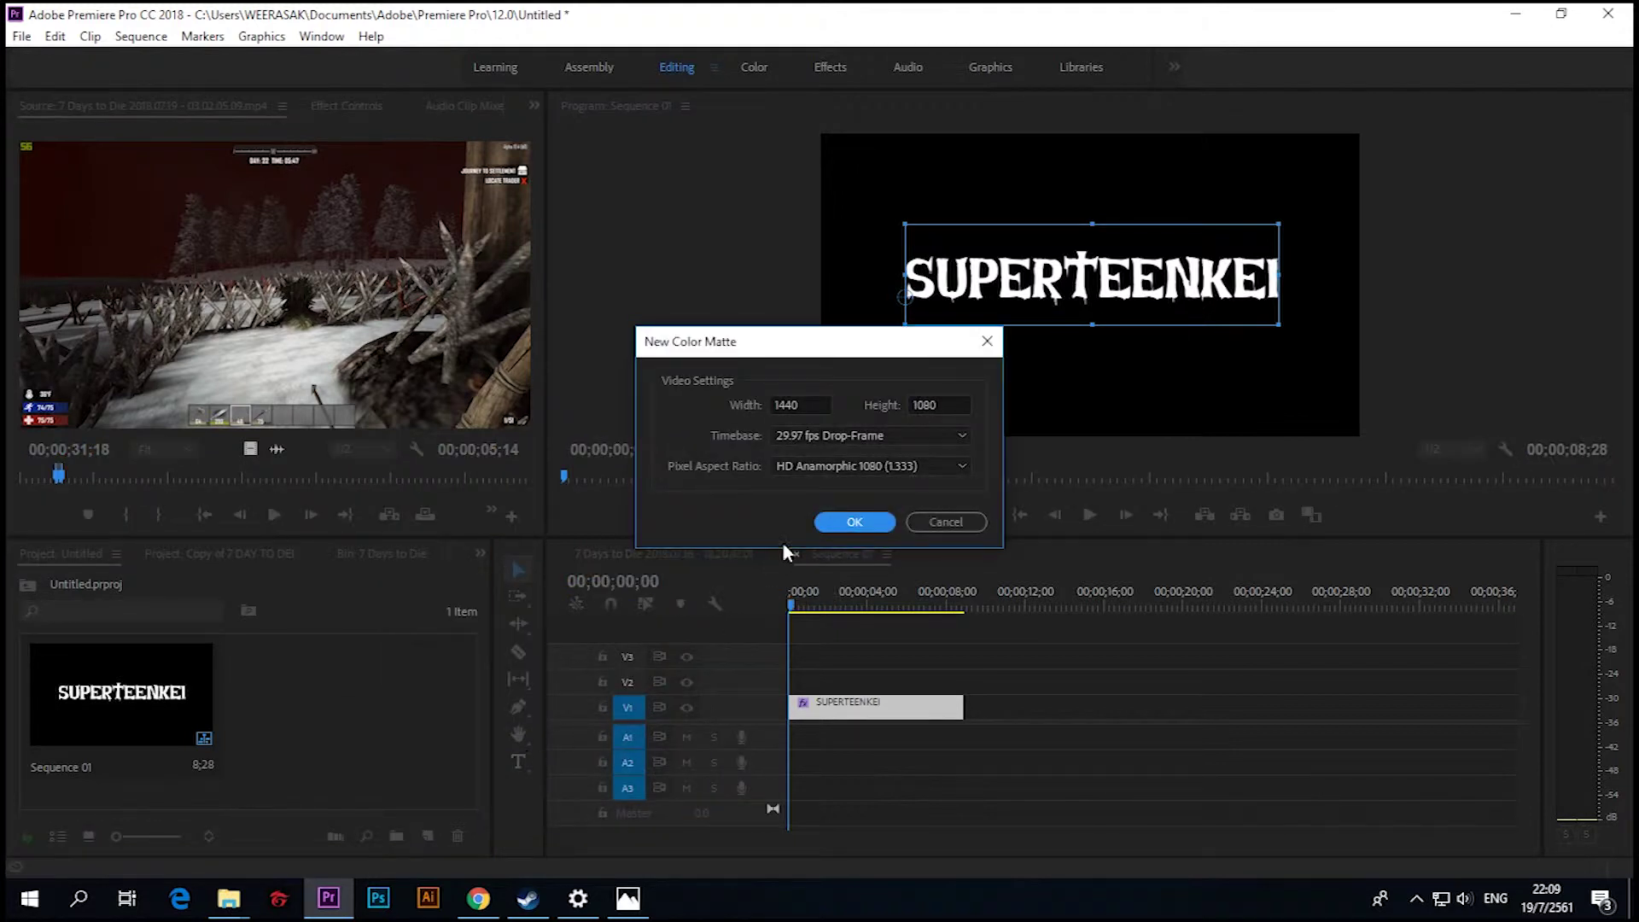
pyautogui.click(840, 524)
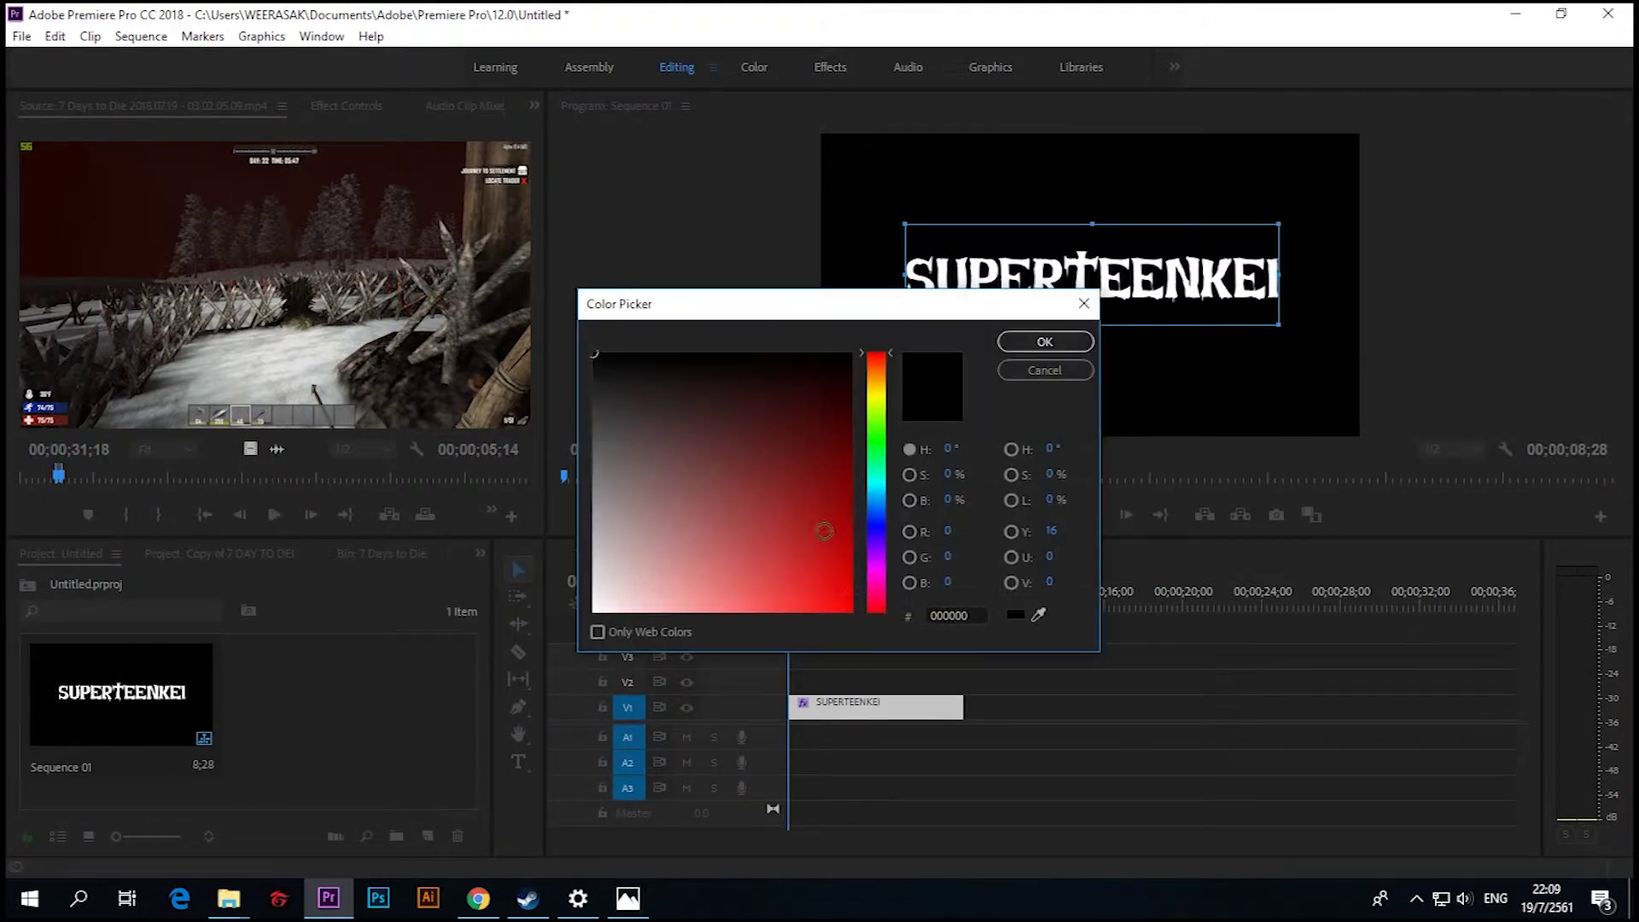
pyautogui.click(1041, 343)
pyautogui.click(797, 485)
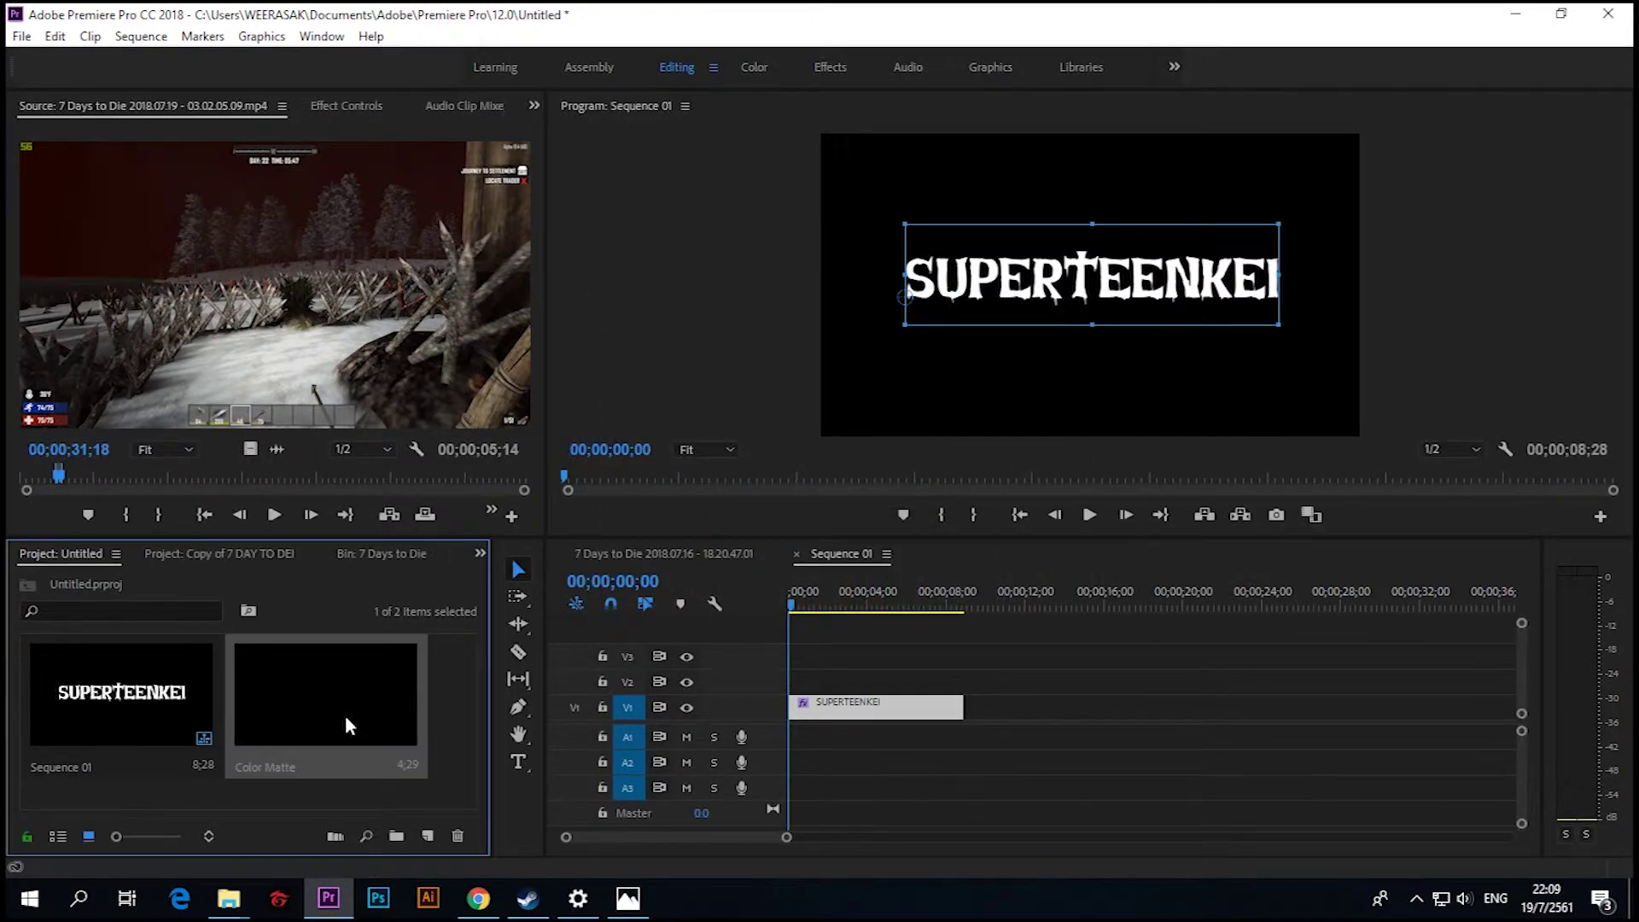
# Place the black Color Matte on V2 beneath the title and extend it to the title's length.
pyautogui.moveTo(294, 700); pyautogui.dragTo(836, 768)
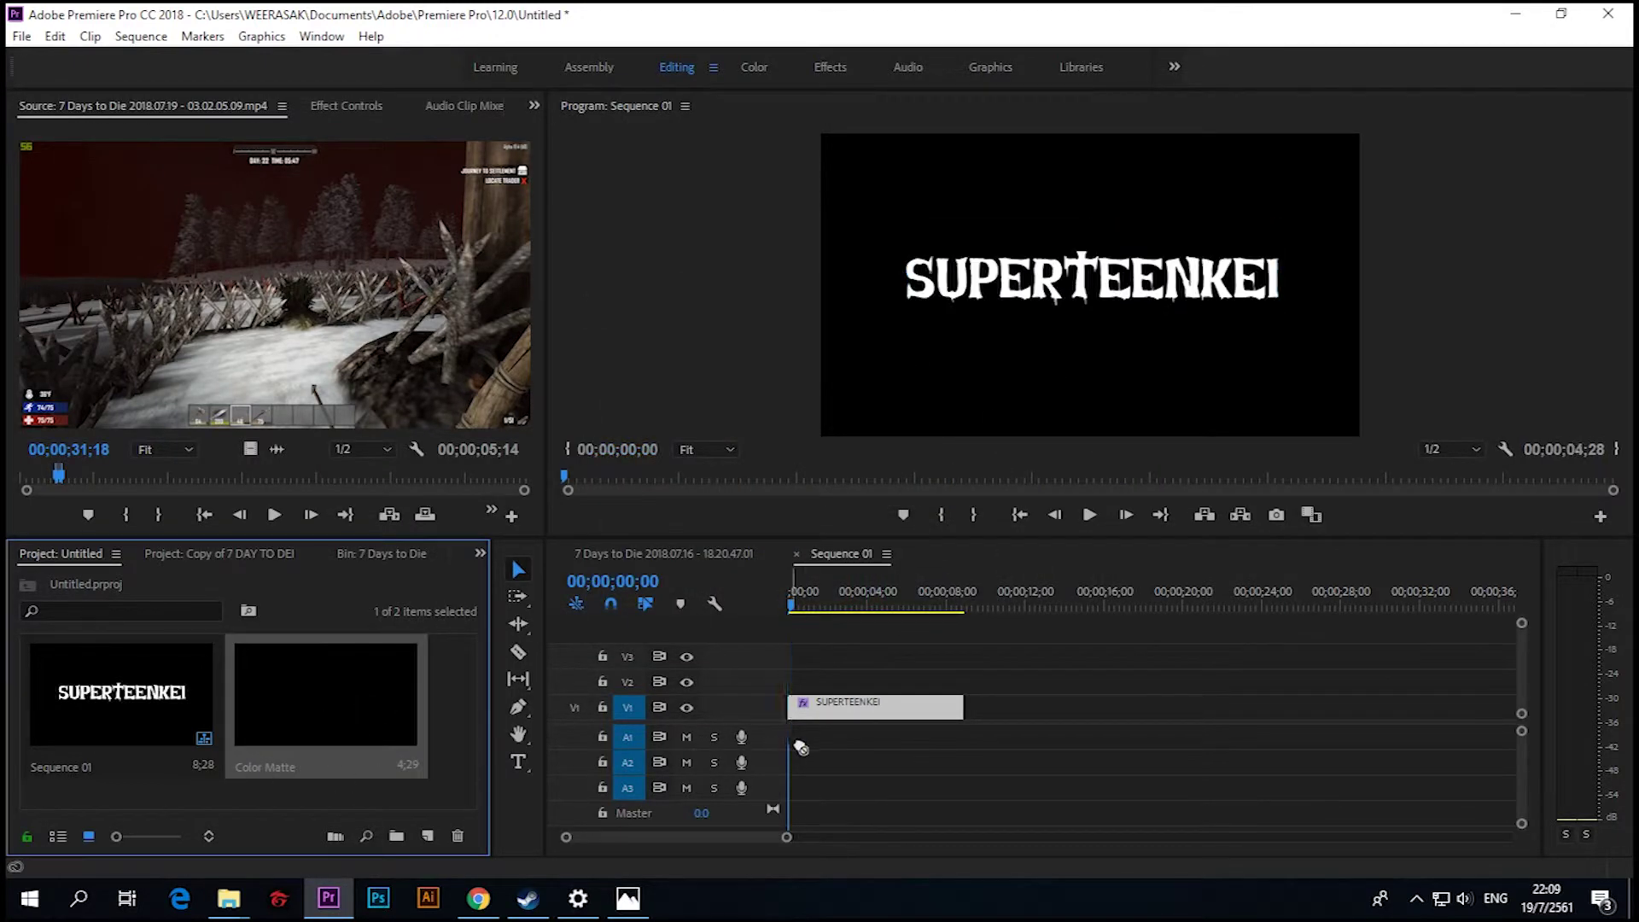
pyautogui.moveTo(835, 768); pyautogui.dragTo(824, 653)
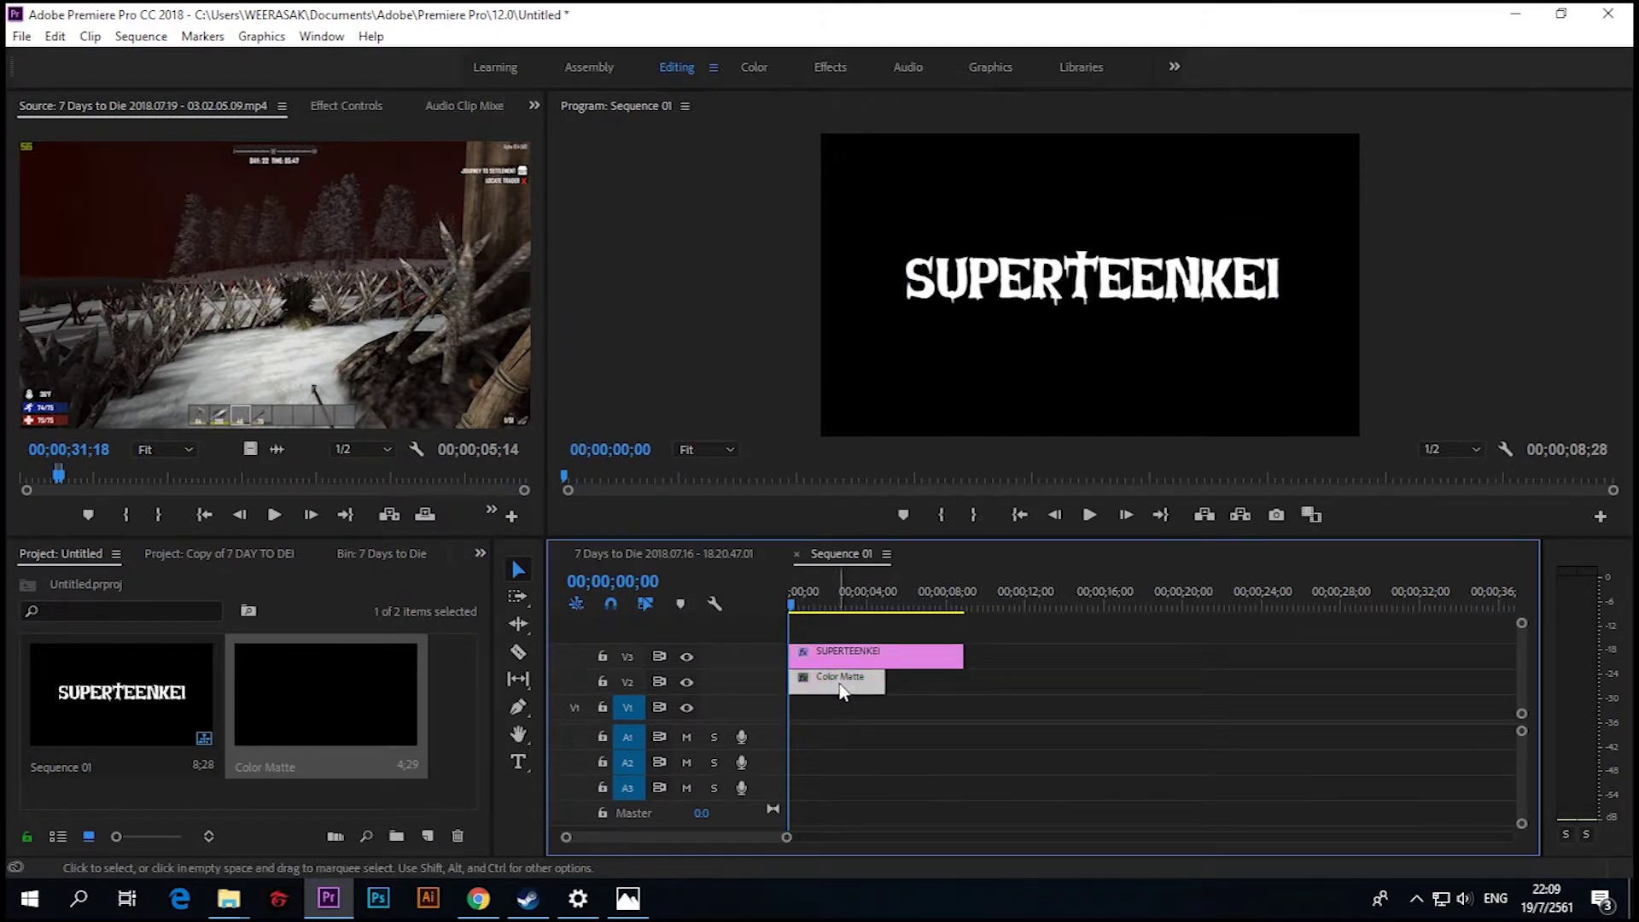
pyautogui.moveTo(884, 681); pyautogui.dragTo(962, 682)
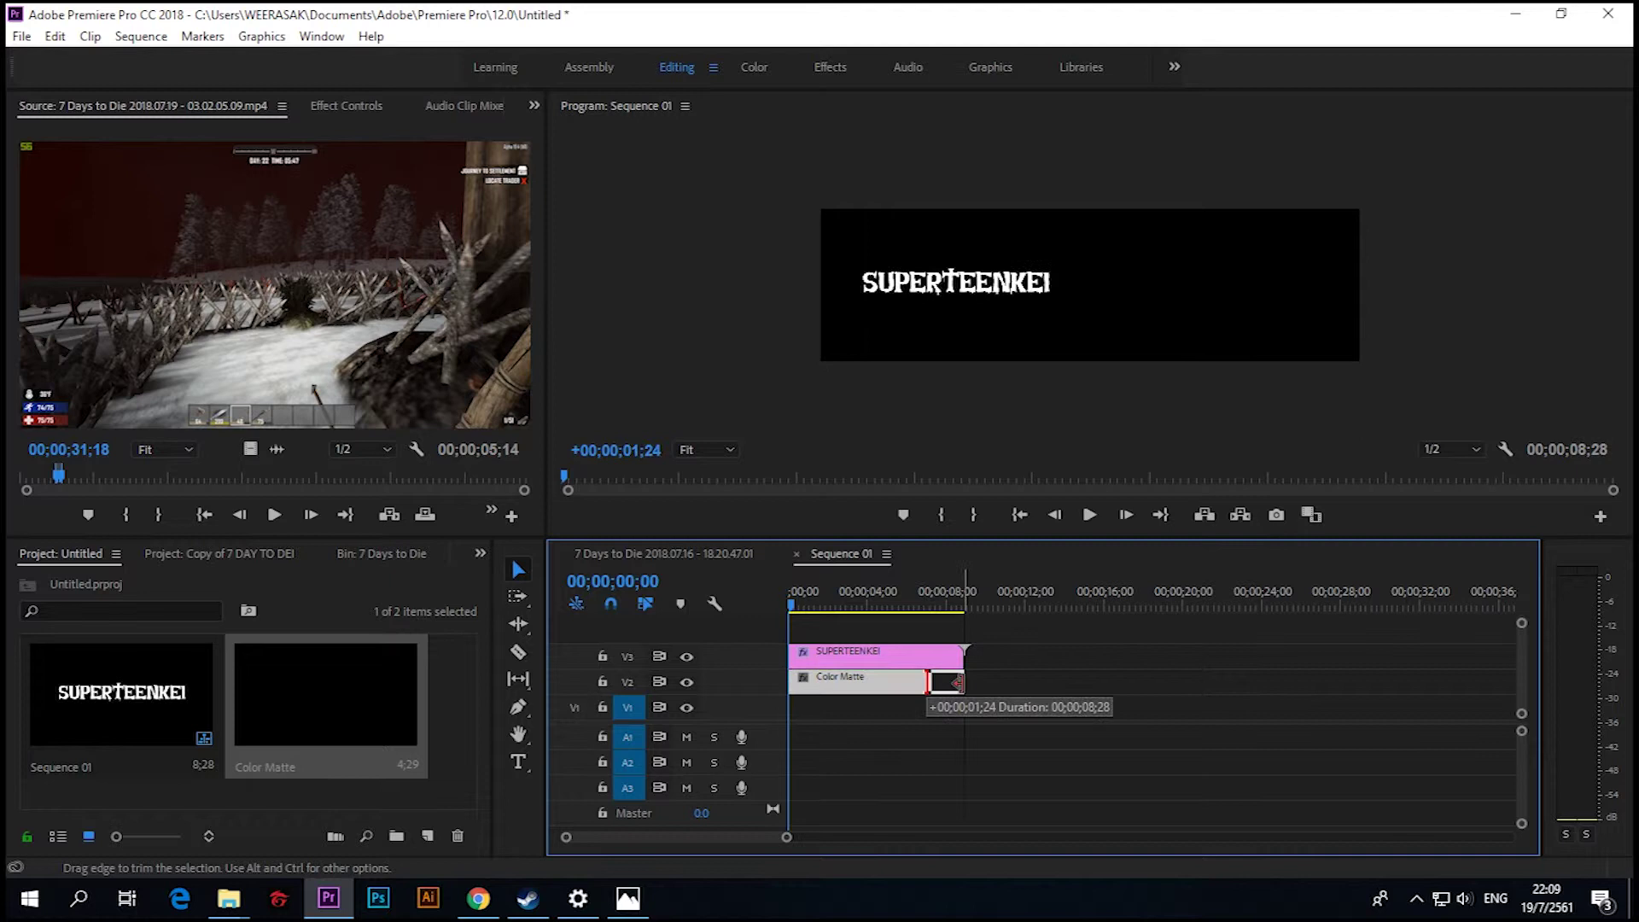
pyautogui.click(437, 701)
pyautogui.press('t')
# Switch to the Copy of 7 DAY TO DEI project and select the fire_background clip.
pyautogui.click(1042, 277)
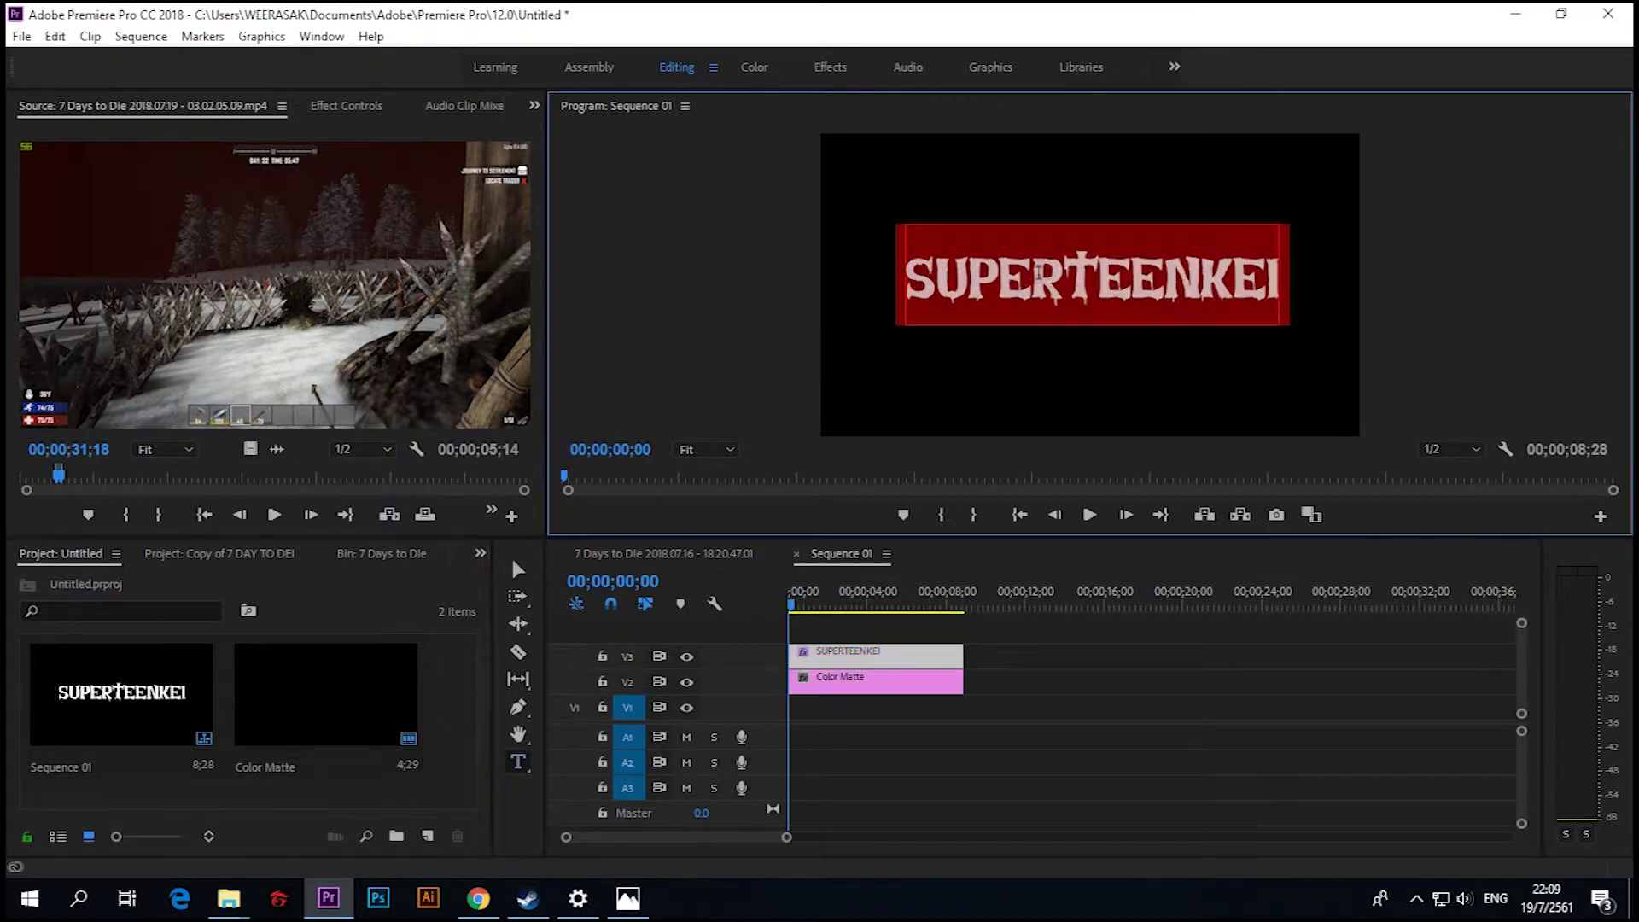
pyautogui.click(466, 777)
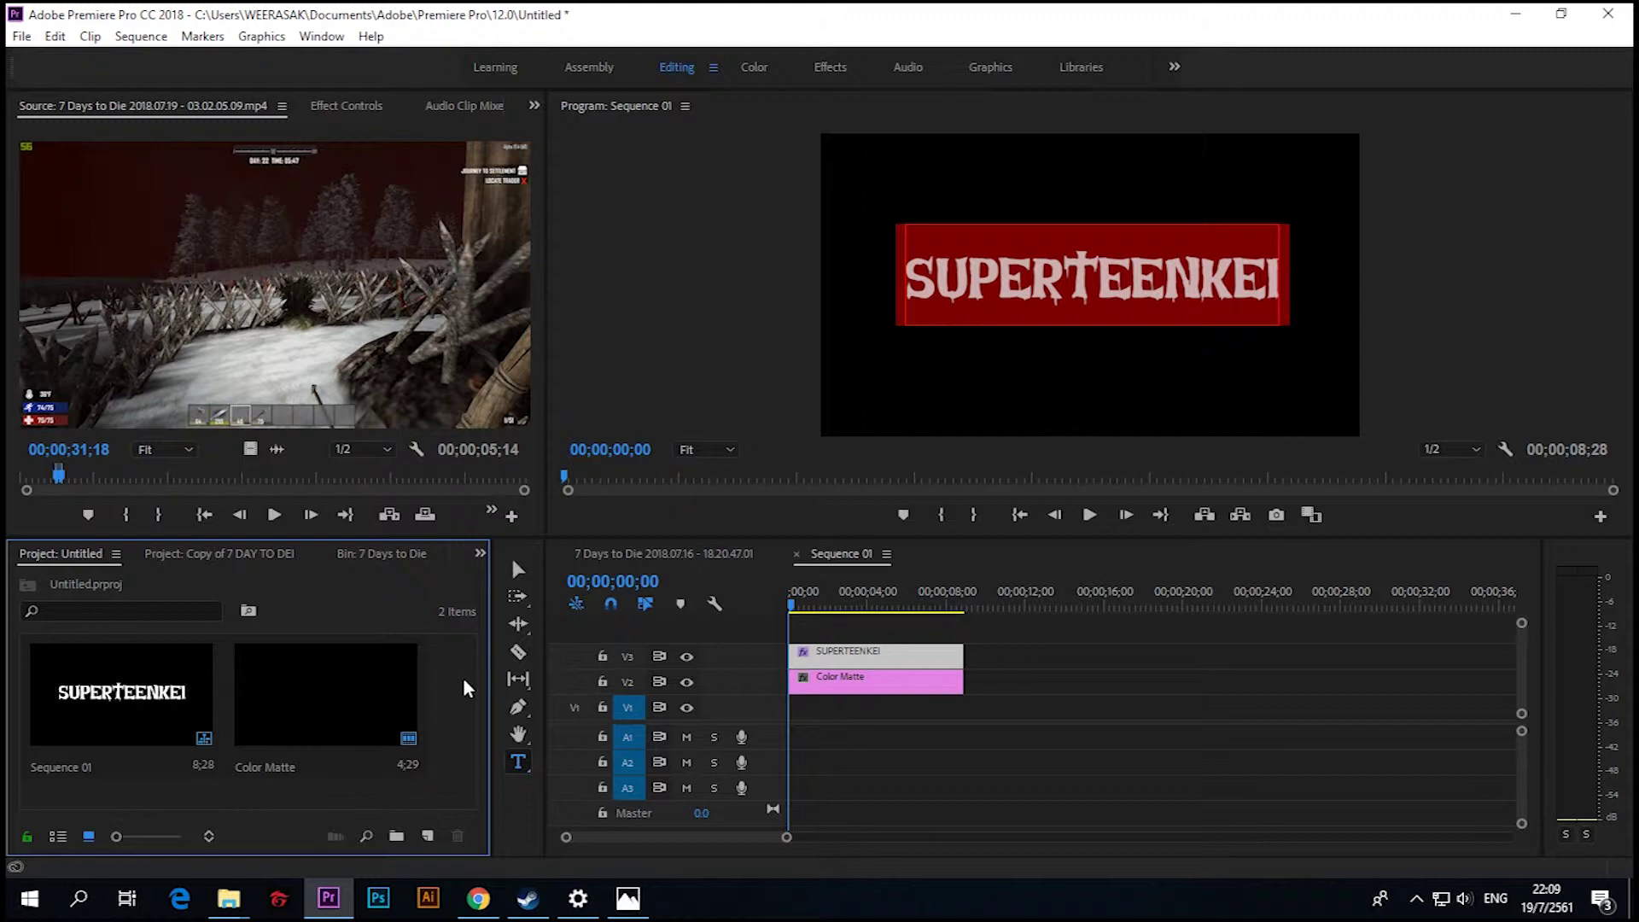
pyautogui.rightClick(444, 716)
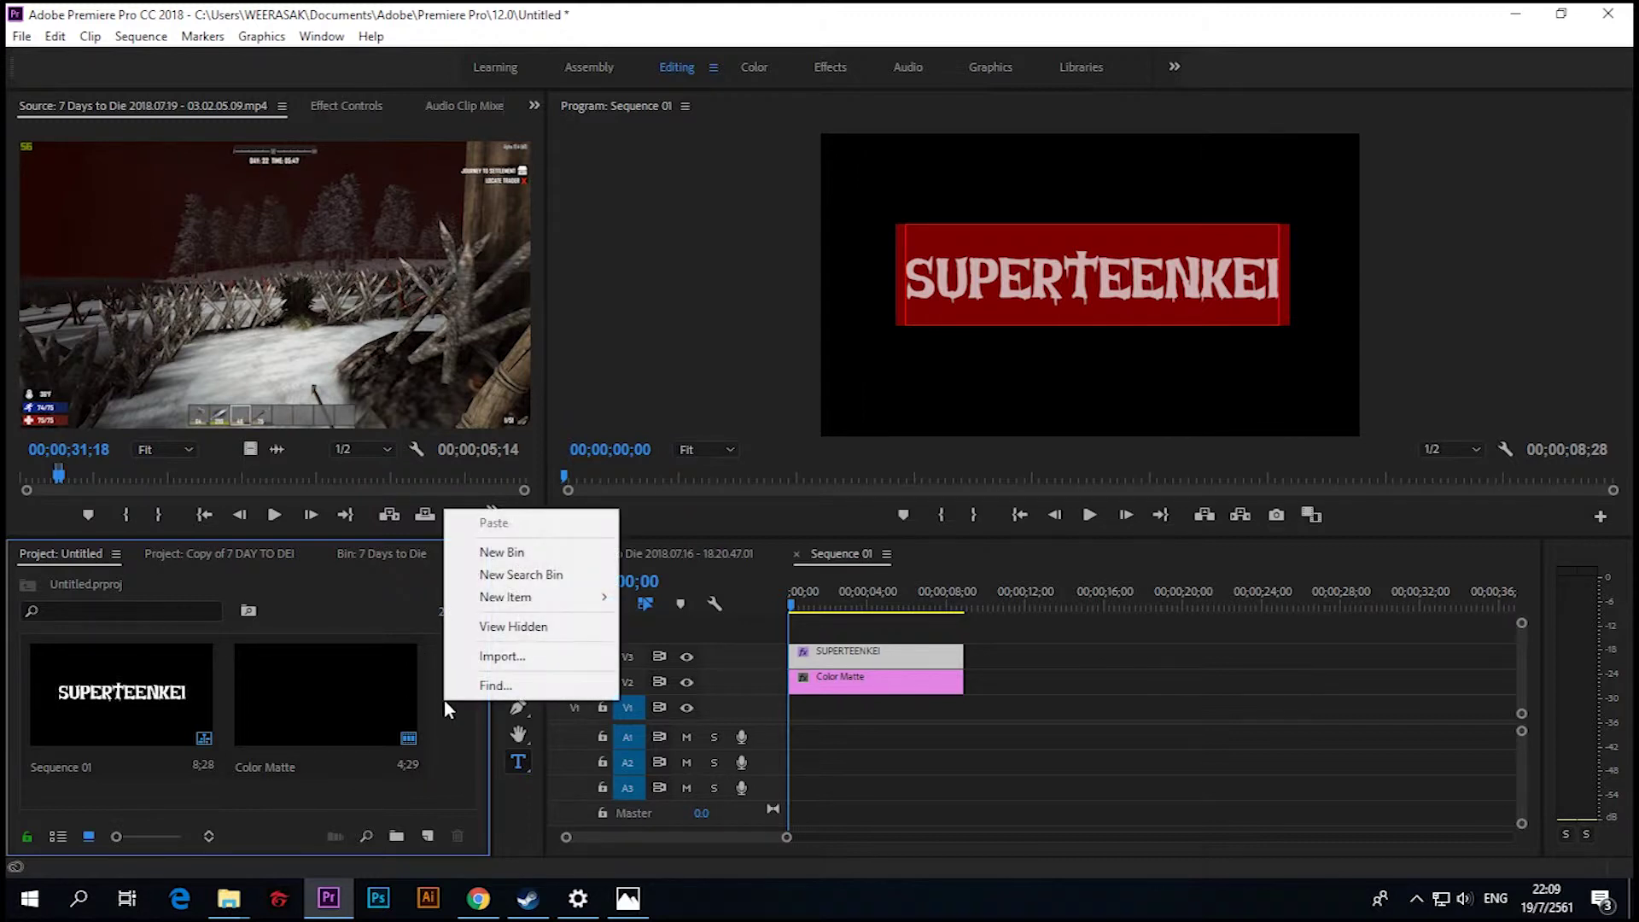
pyautogui.click(461, 748)
pyautogui.click(219, 553)
pyautogui.click(96, 653)
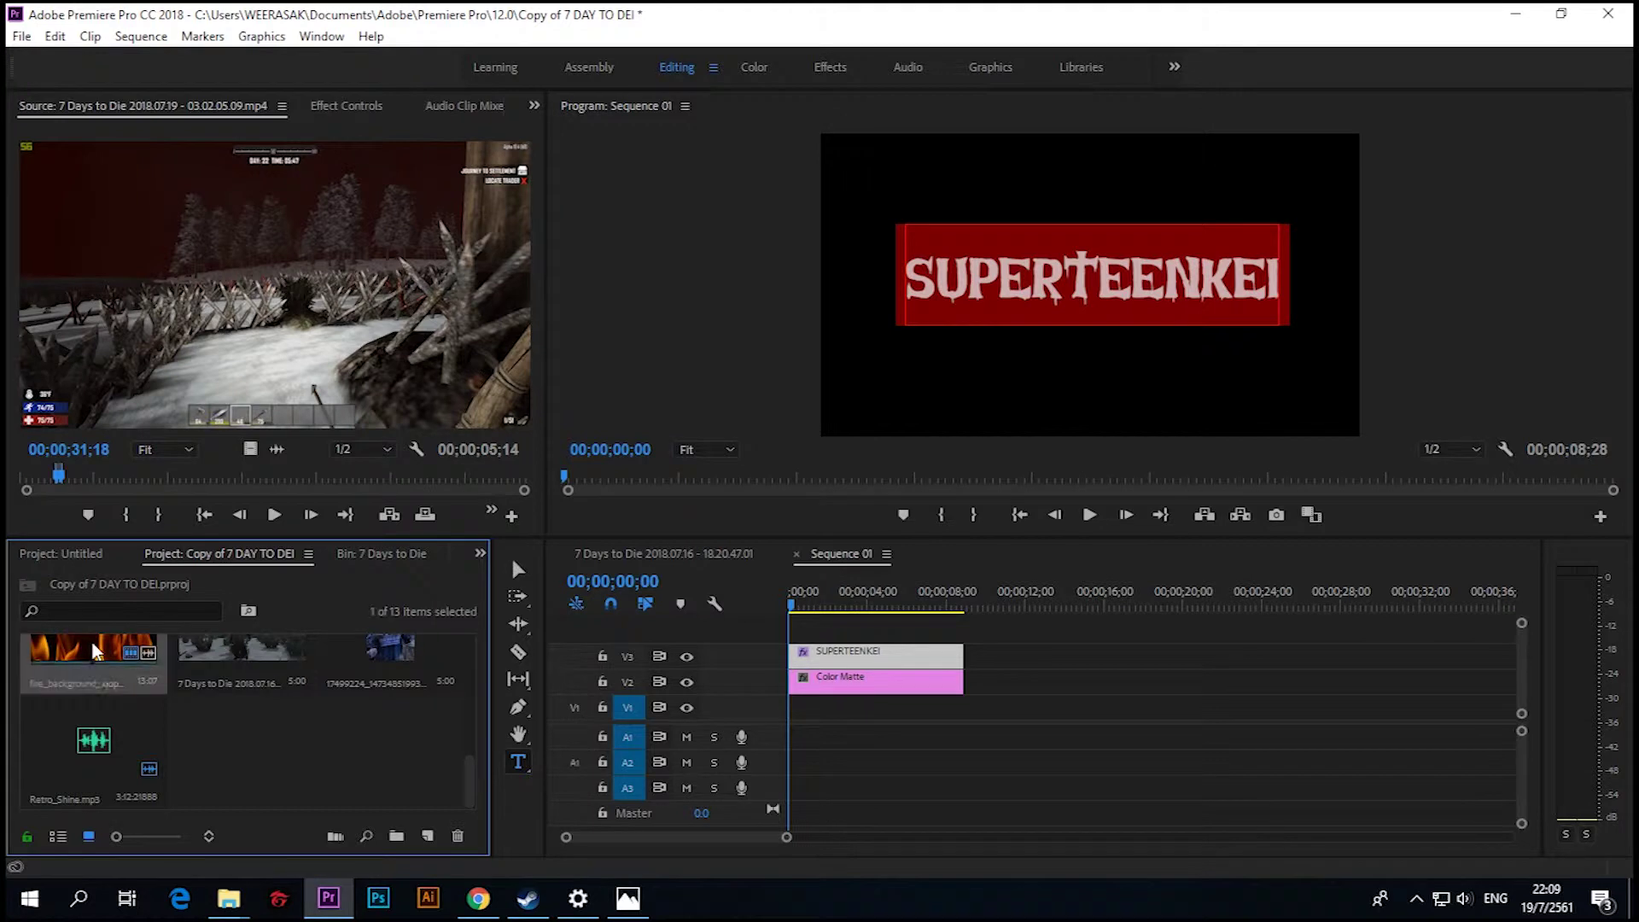
# Place fire_background on V4 at the sequence start and trim its end to 08;28.
pyautogui.scroll(2, 168, 736)
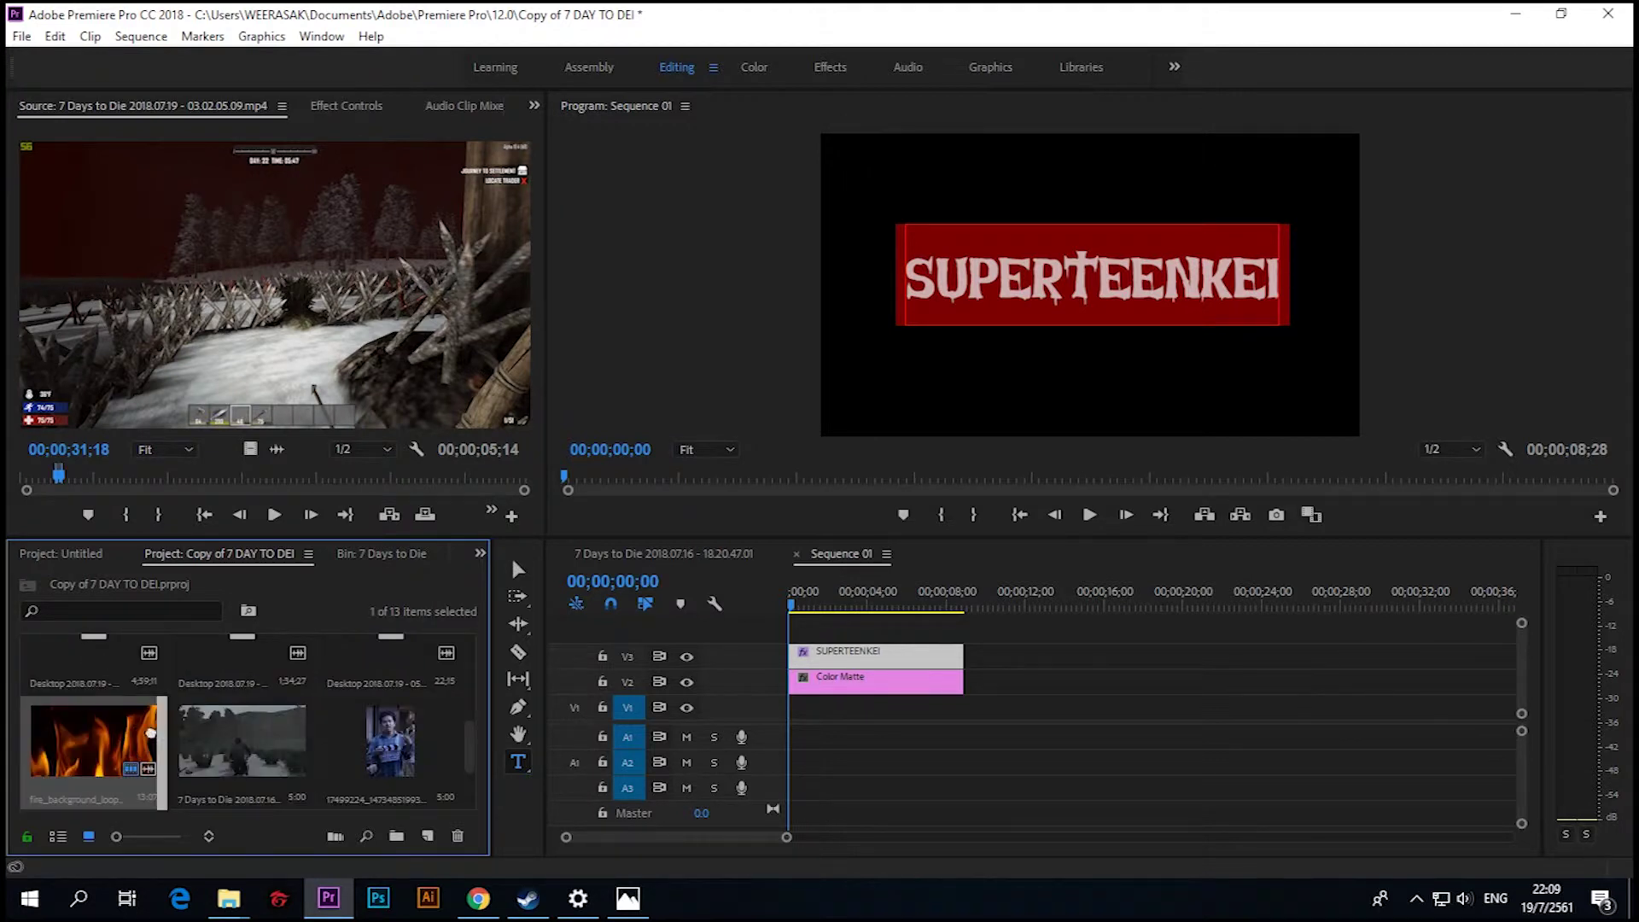
pyautogui.moveTo(700, 653); pyautogui.dragTo(755, 642)
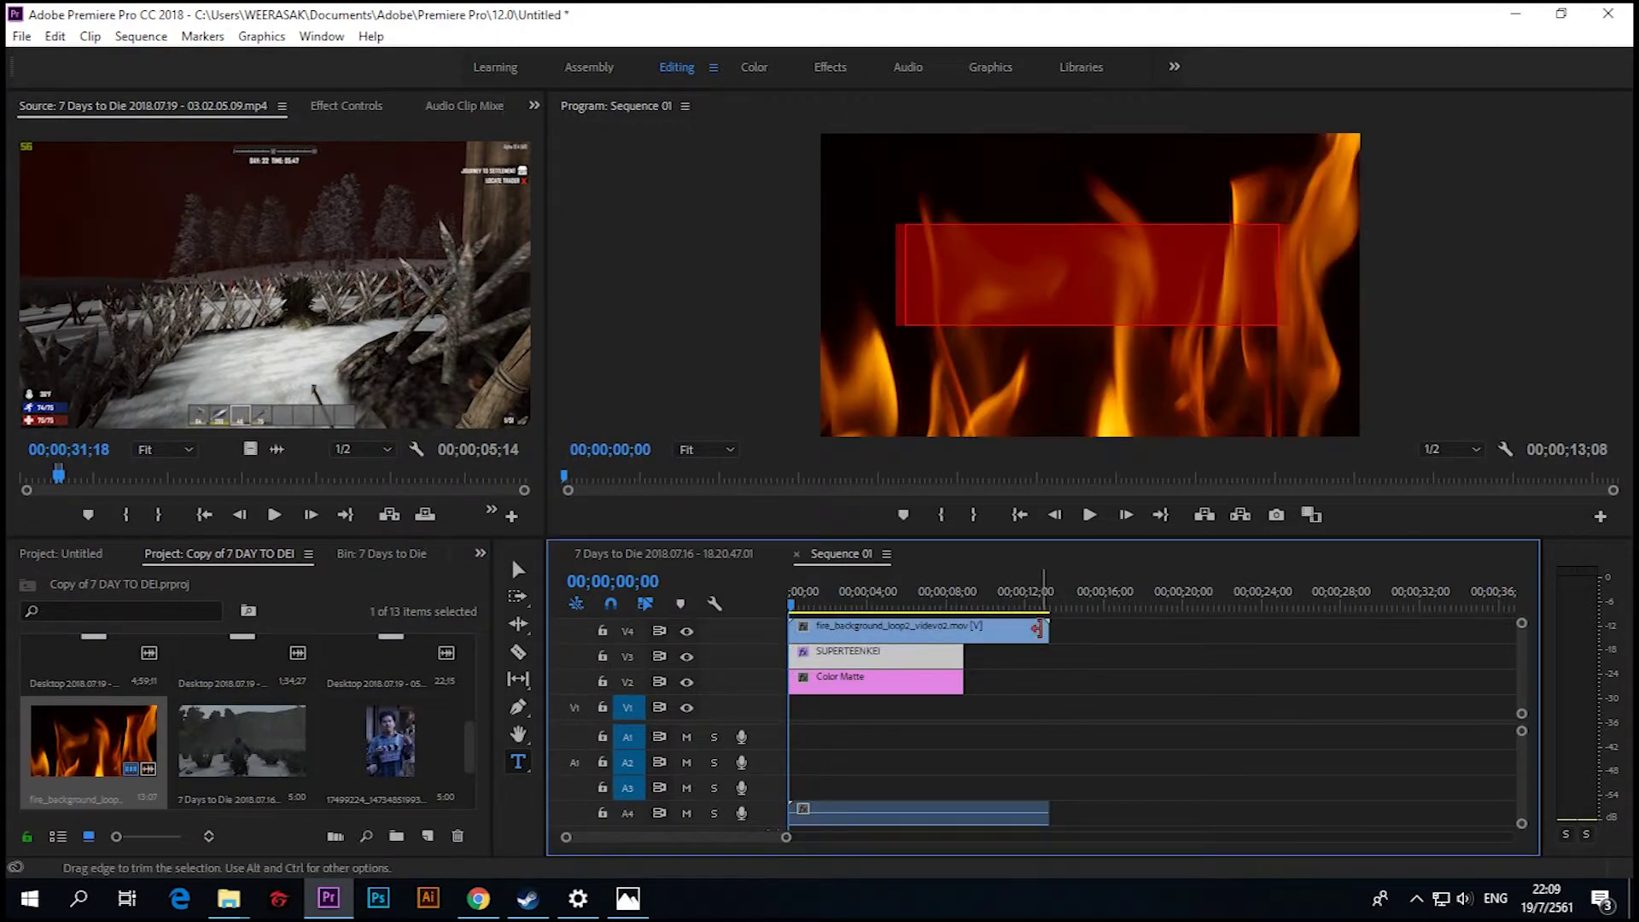
pyautogui.moveTo(1045, 628); pyautogui.dragTo(962, 629)
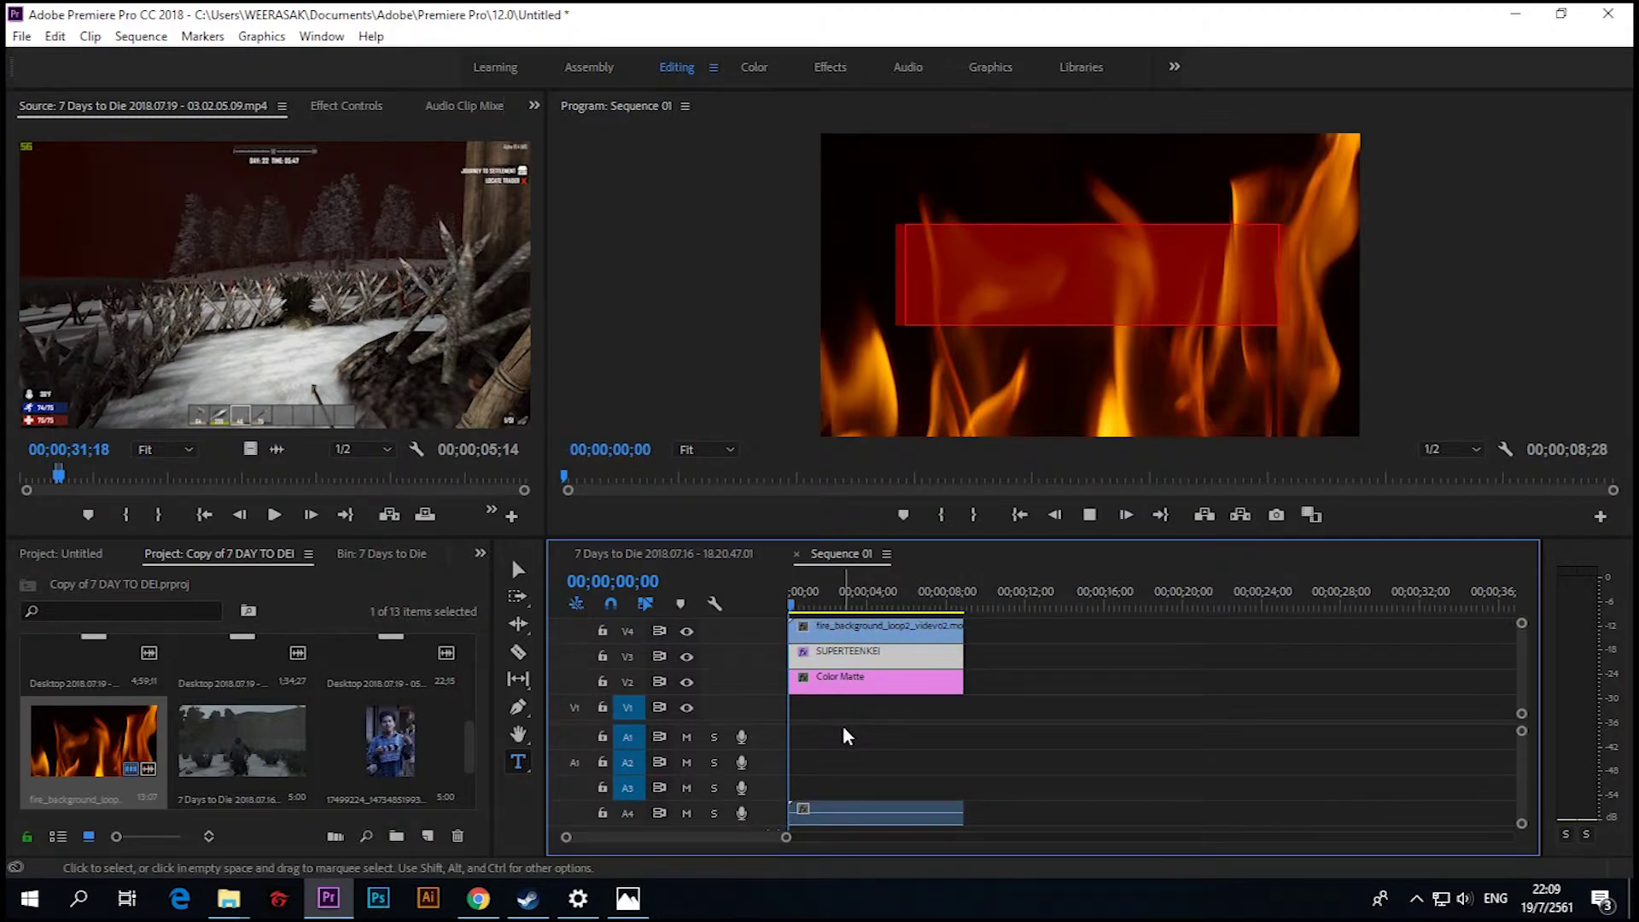
# Preview the fire layer, return to the sequence start, and reselect the fire_background clip.
pyautogui.press('space')
pyautogui.click(886, 633)
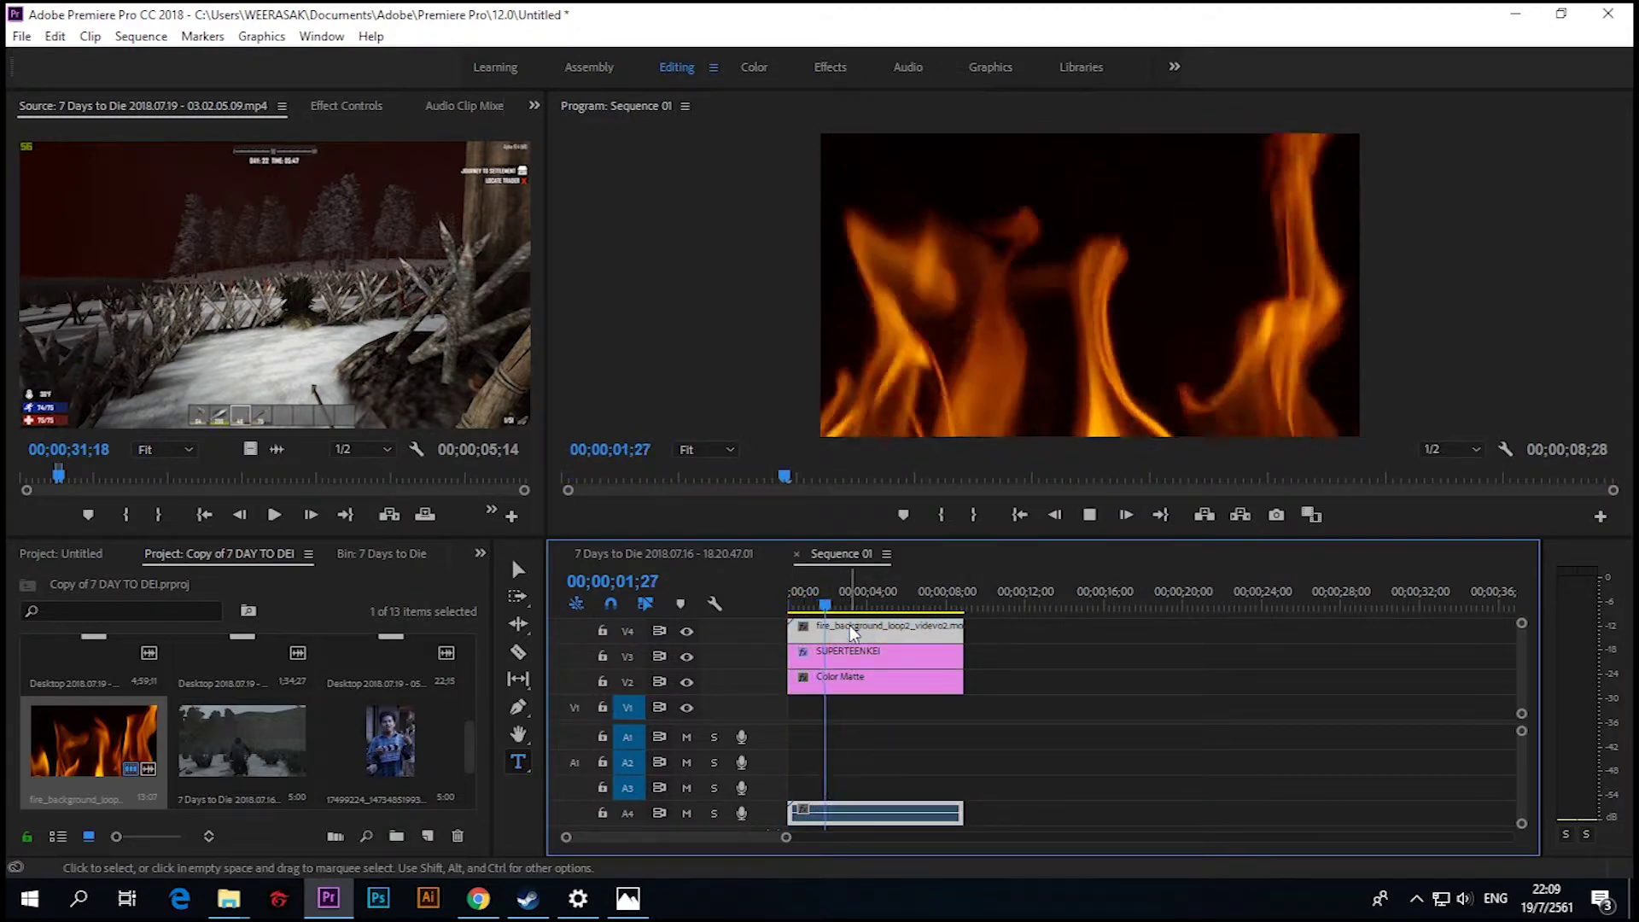
pyautogui.moveTo(786, 604); pyautogui.dragTo(851, 607)
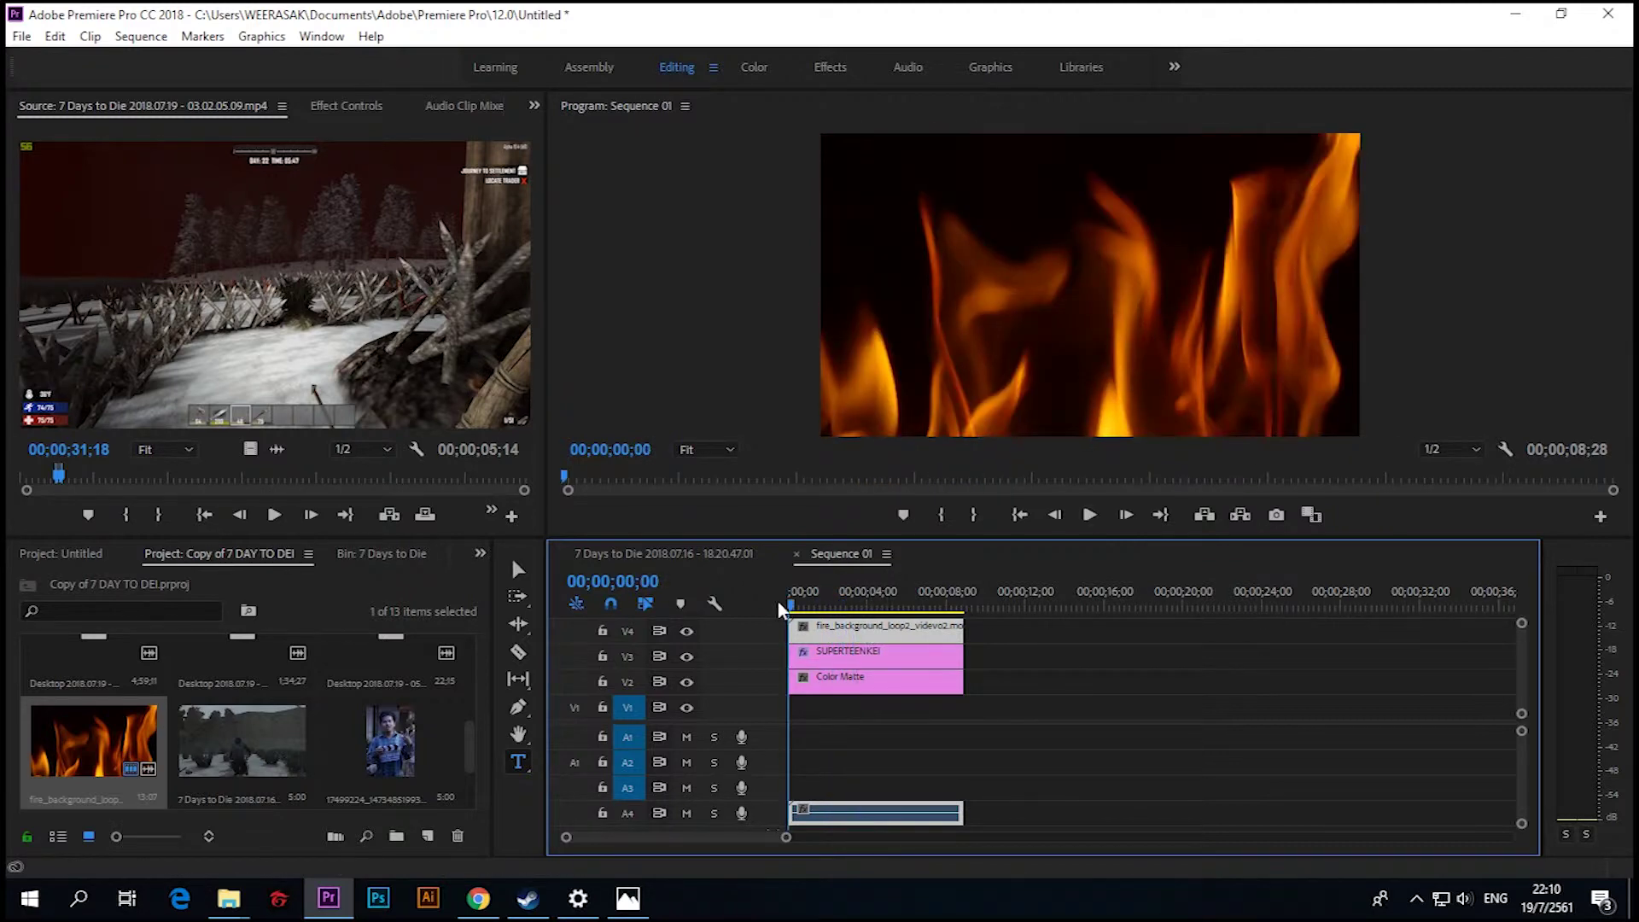
pyautogui.press('space')
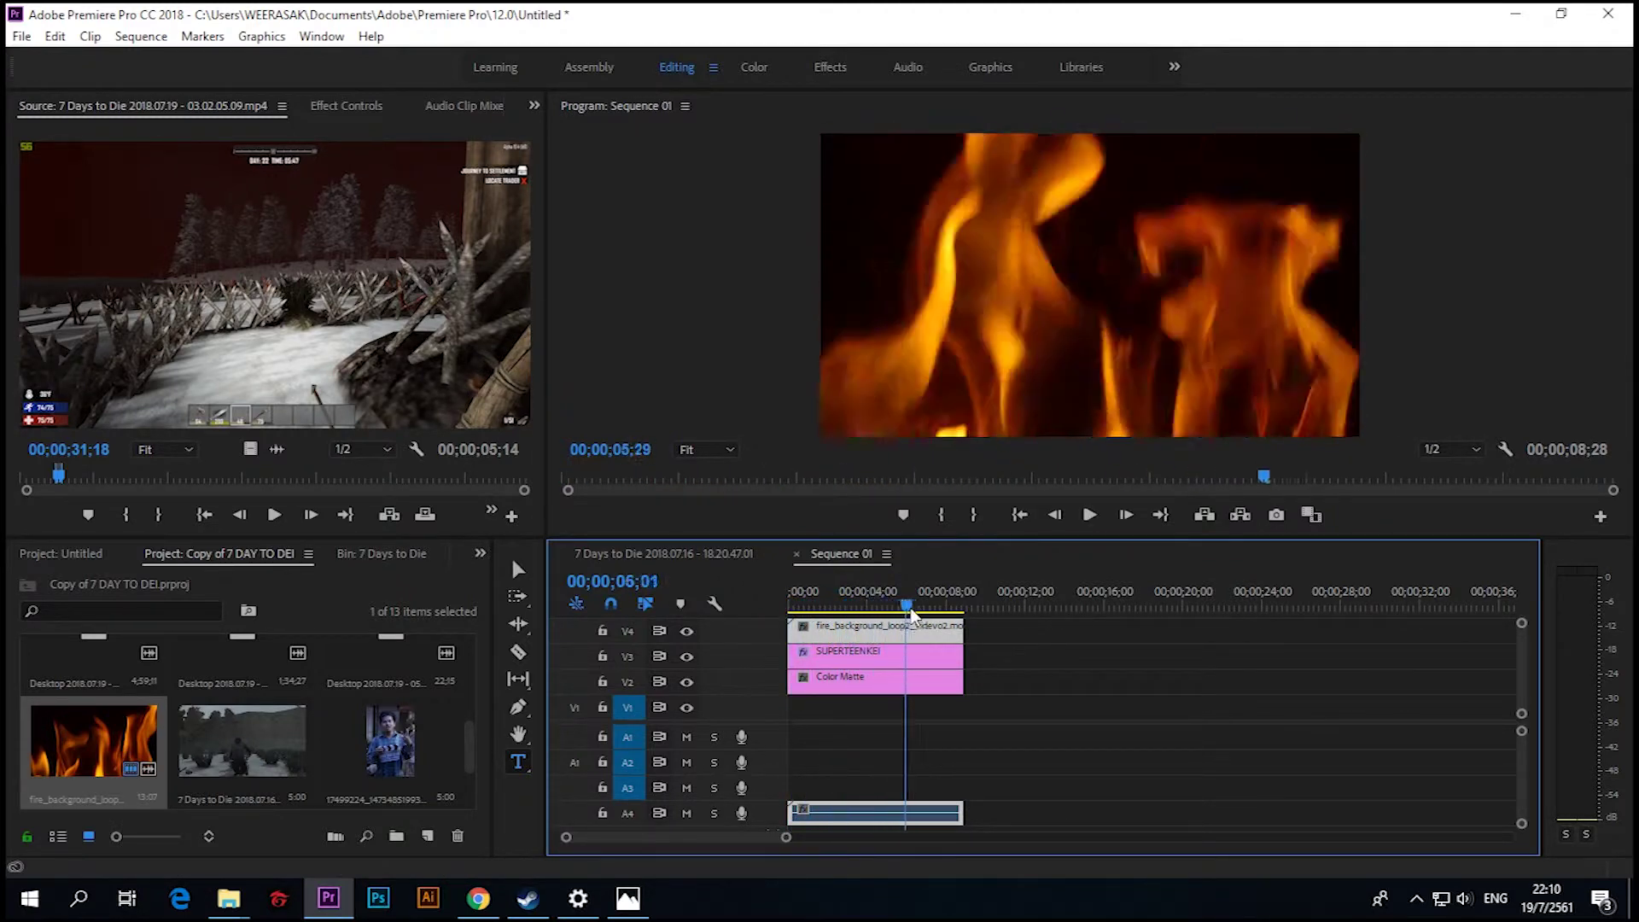
pyautogui.press('Home')
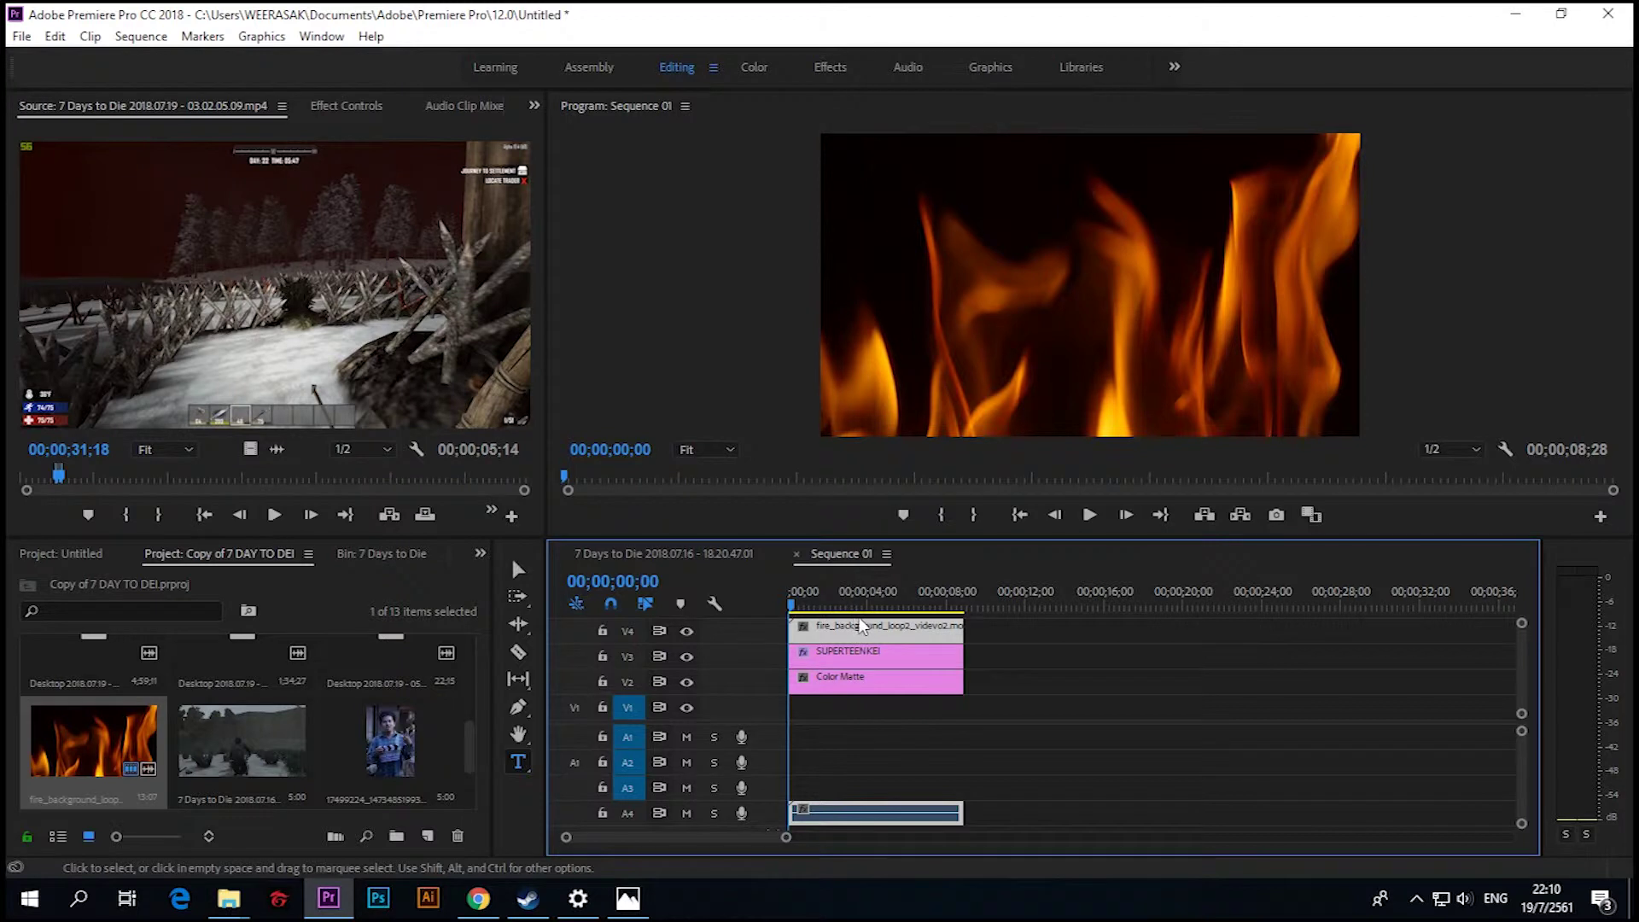
pyautogui.click(858, 662)
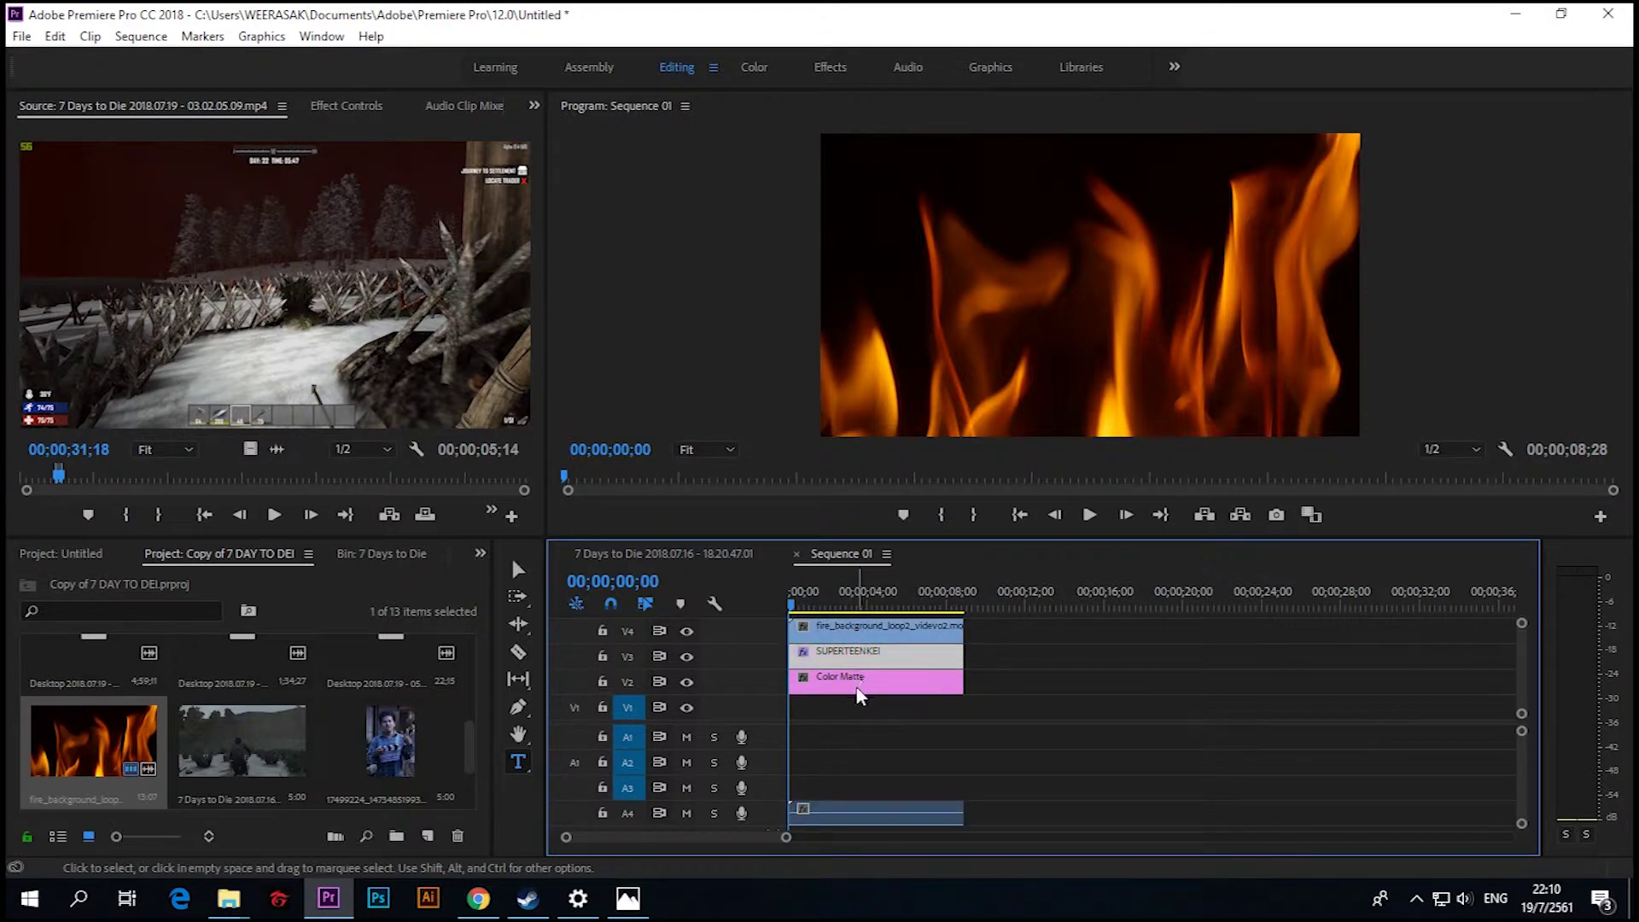
pyautogui.click(868, 636)
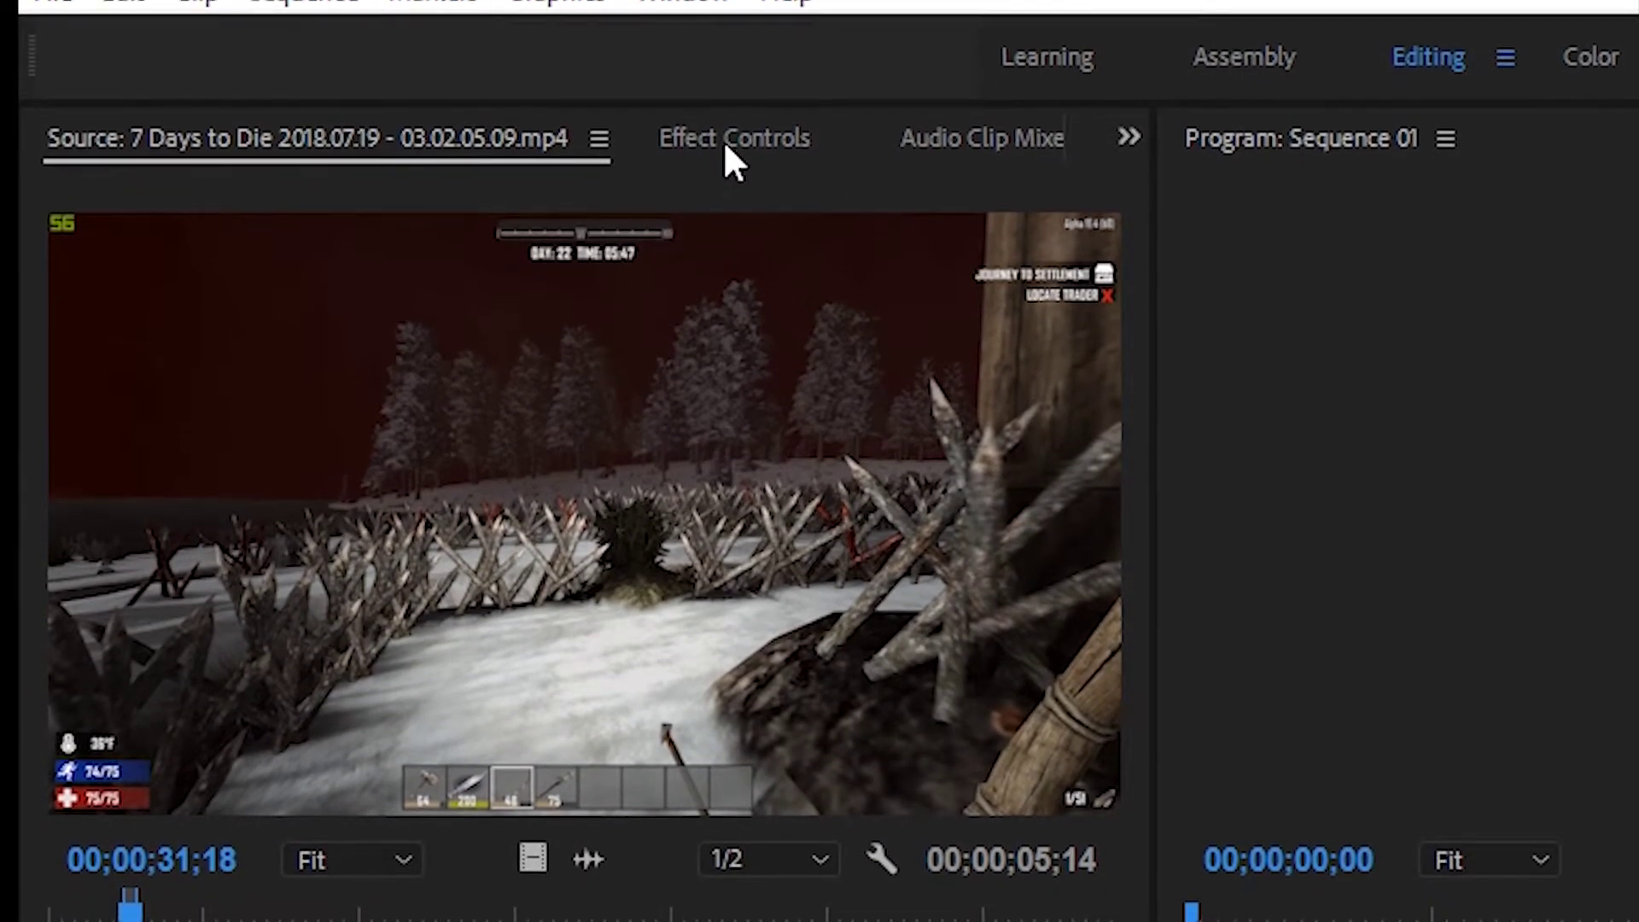
# Set the fire_background_loop2 clip's Opacity Blend Mode to Multiply and scrub through to check.
pyautogui.click(756, 97)
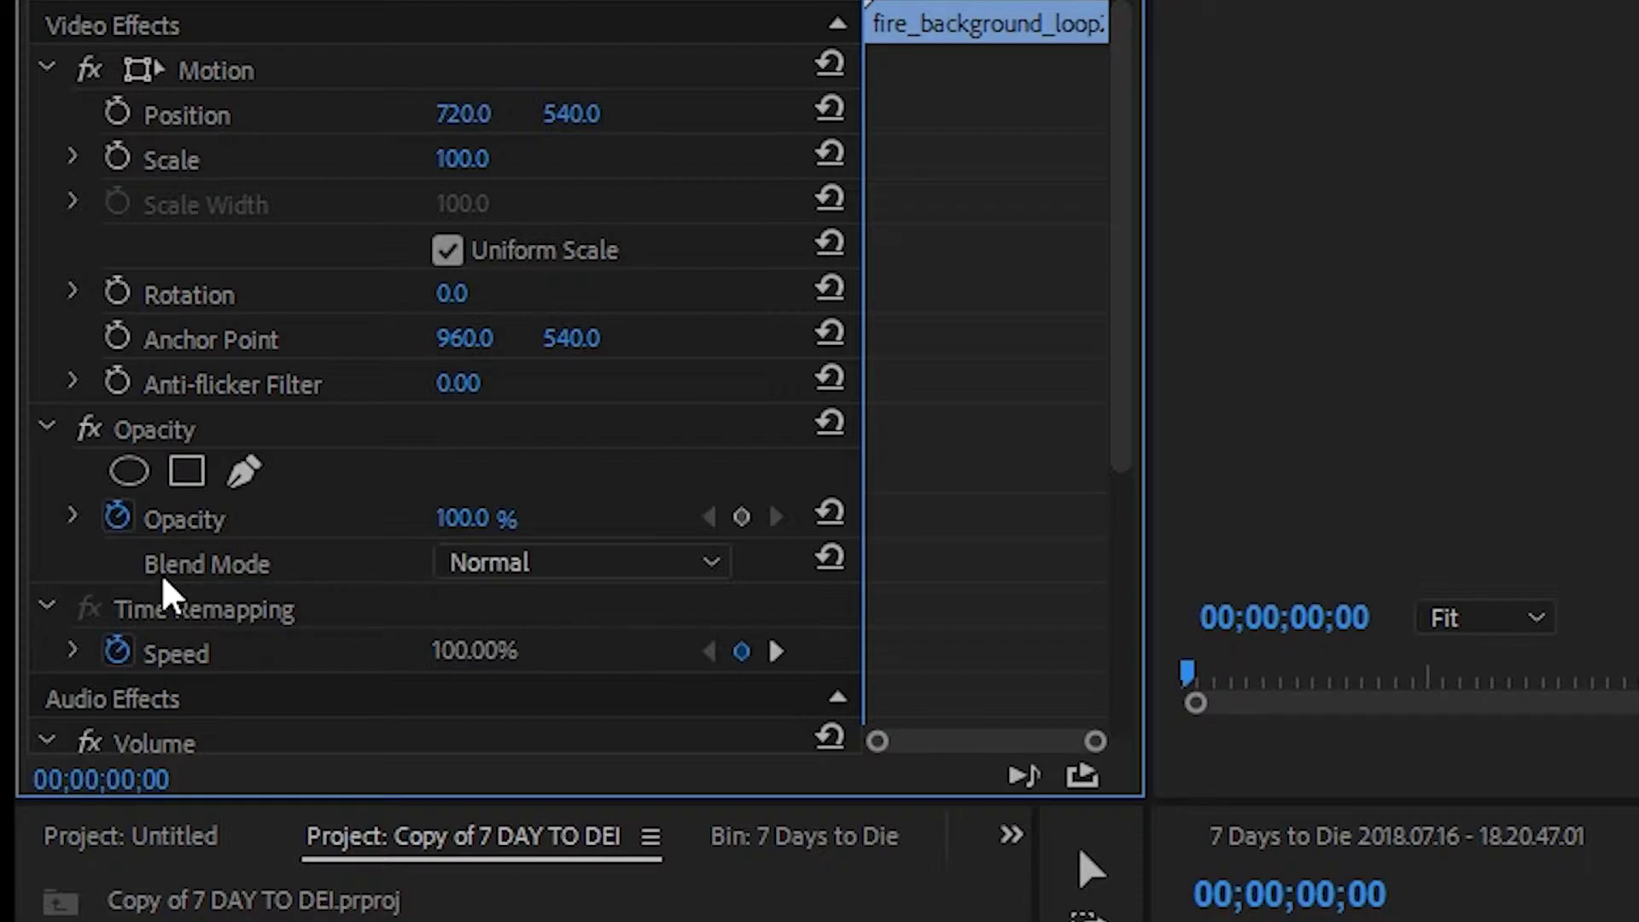
pyautogui.click(668, 573)
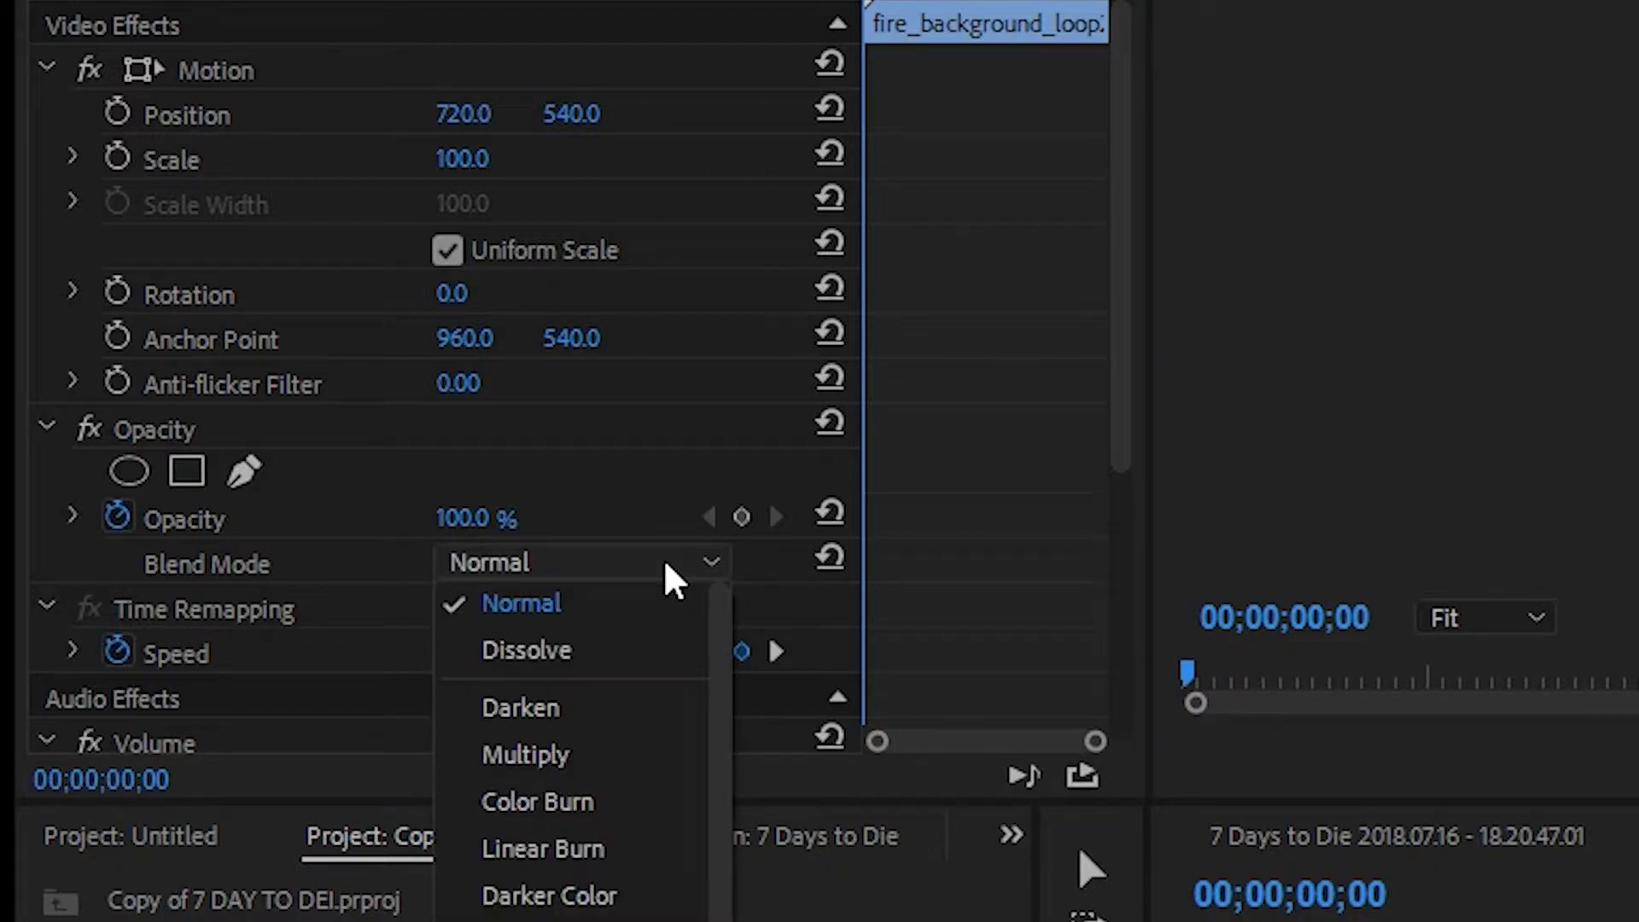
pyautogui.click(570, 760)
pyautogui.moveTo(873, 639); pyautogui.dragTo(1090, 643)
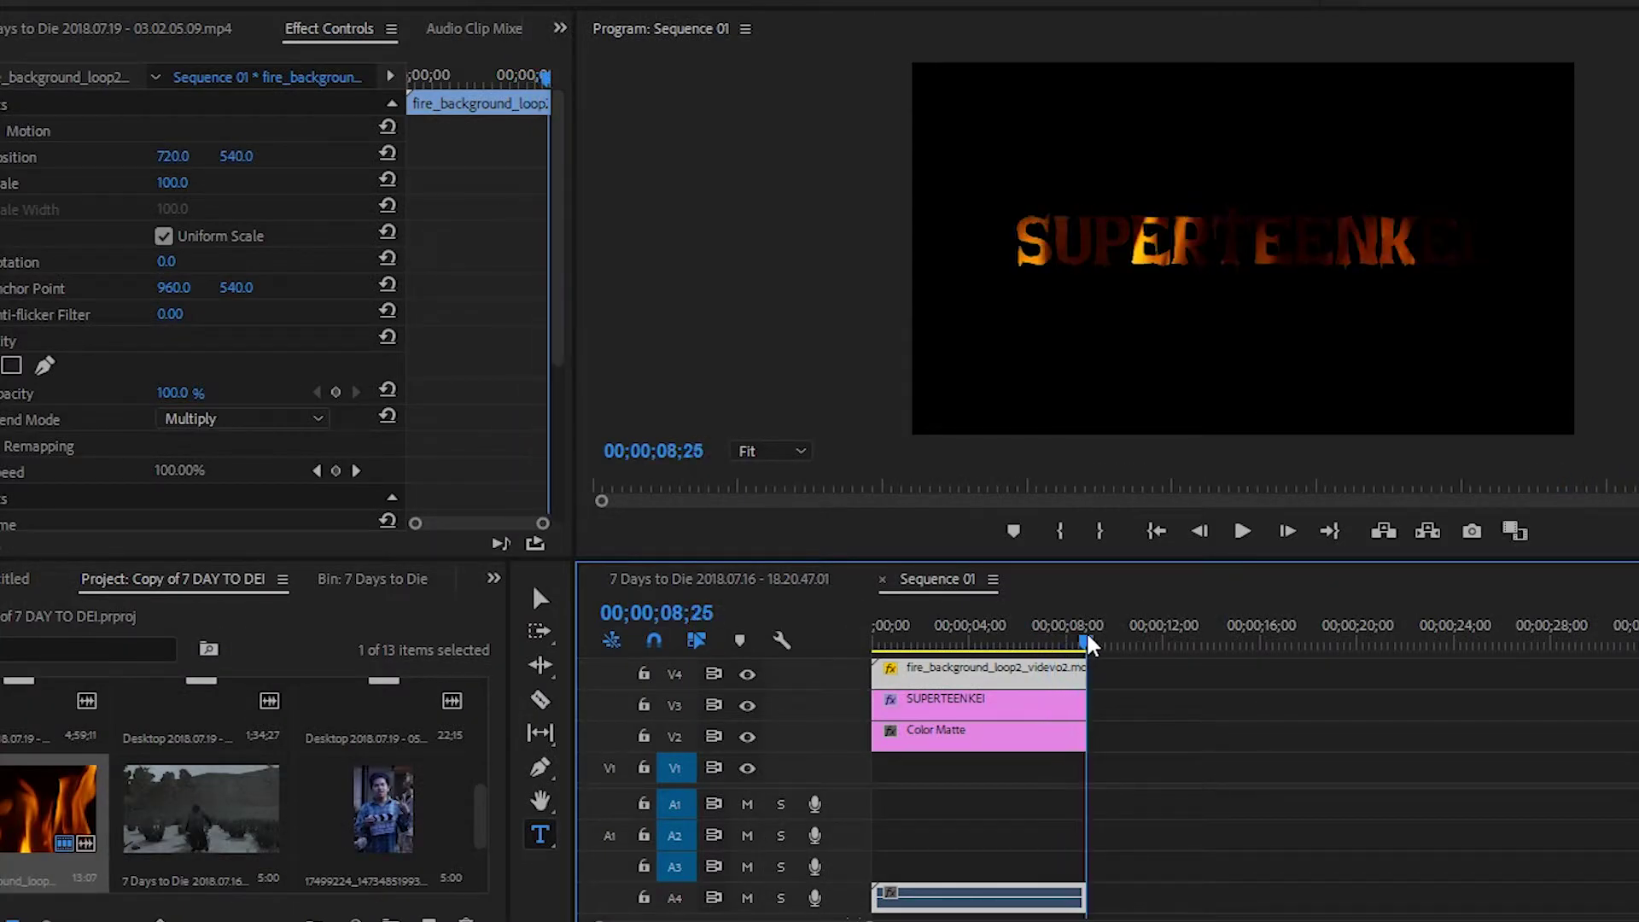
pyautogui.moveTo(1088, 645); pyautogui.dragTo(875, 642)
pyautogui.press('space')
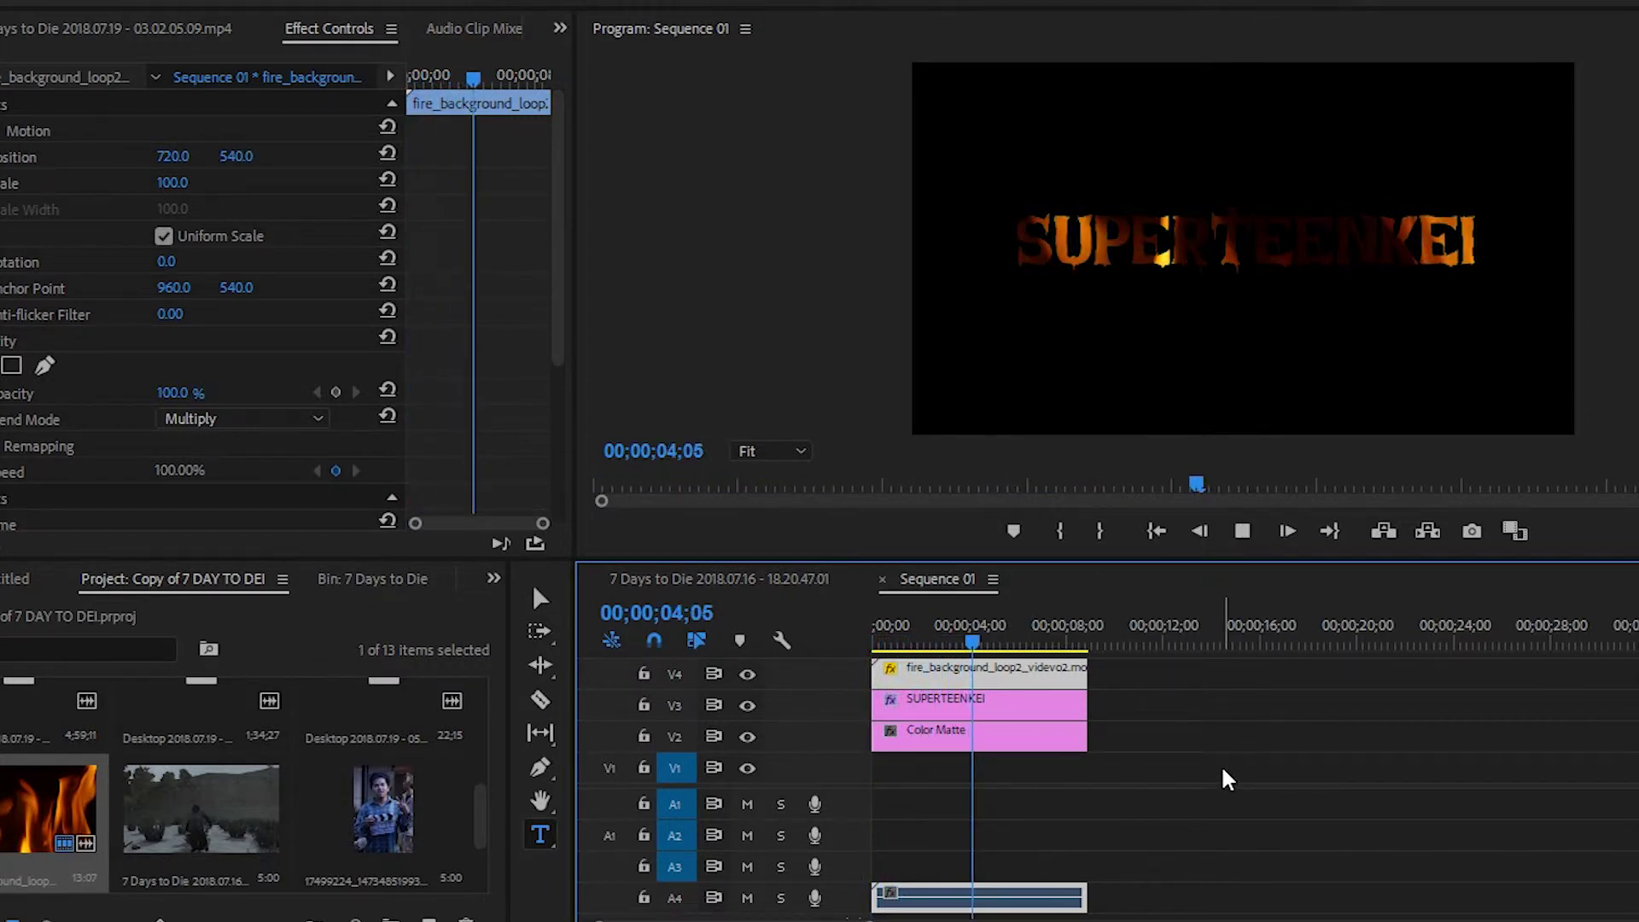
pyautogui.moveTo(1003, 644); pyautogui.dragTo(881, 642)
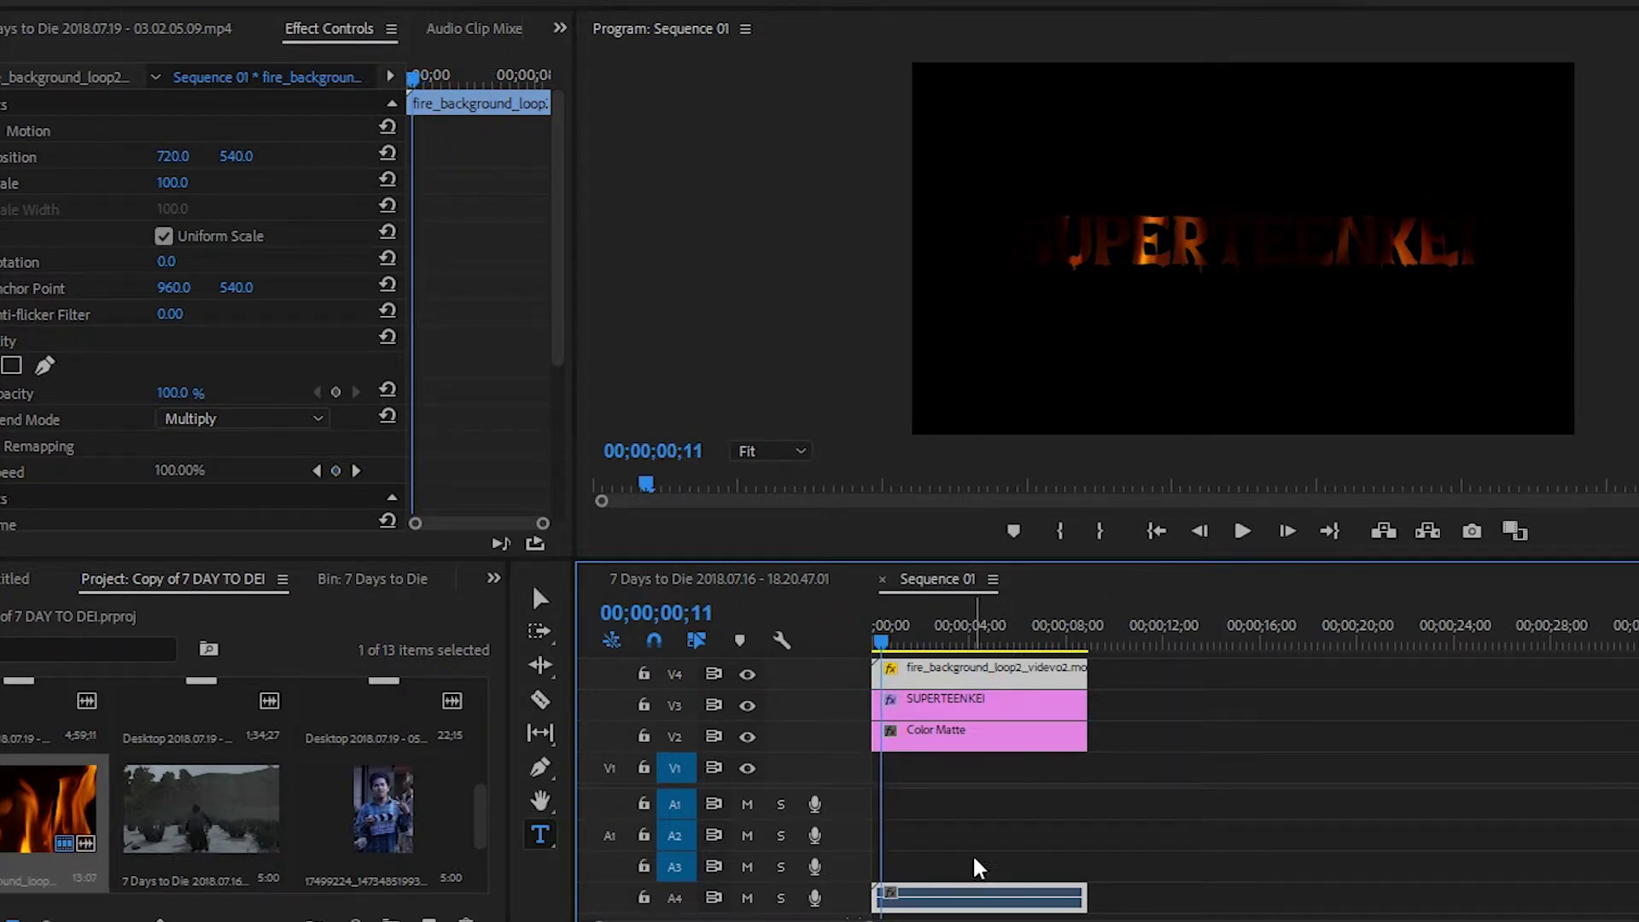
pyautogui.moveTo(925, 633); pyautogui.dragTo(857, 633)
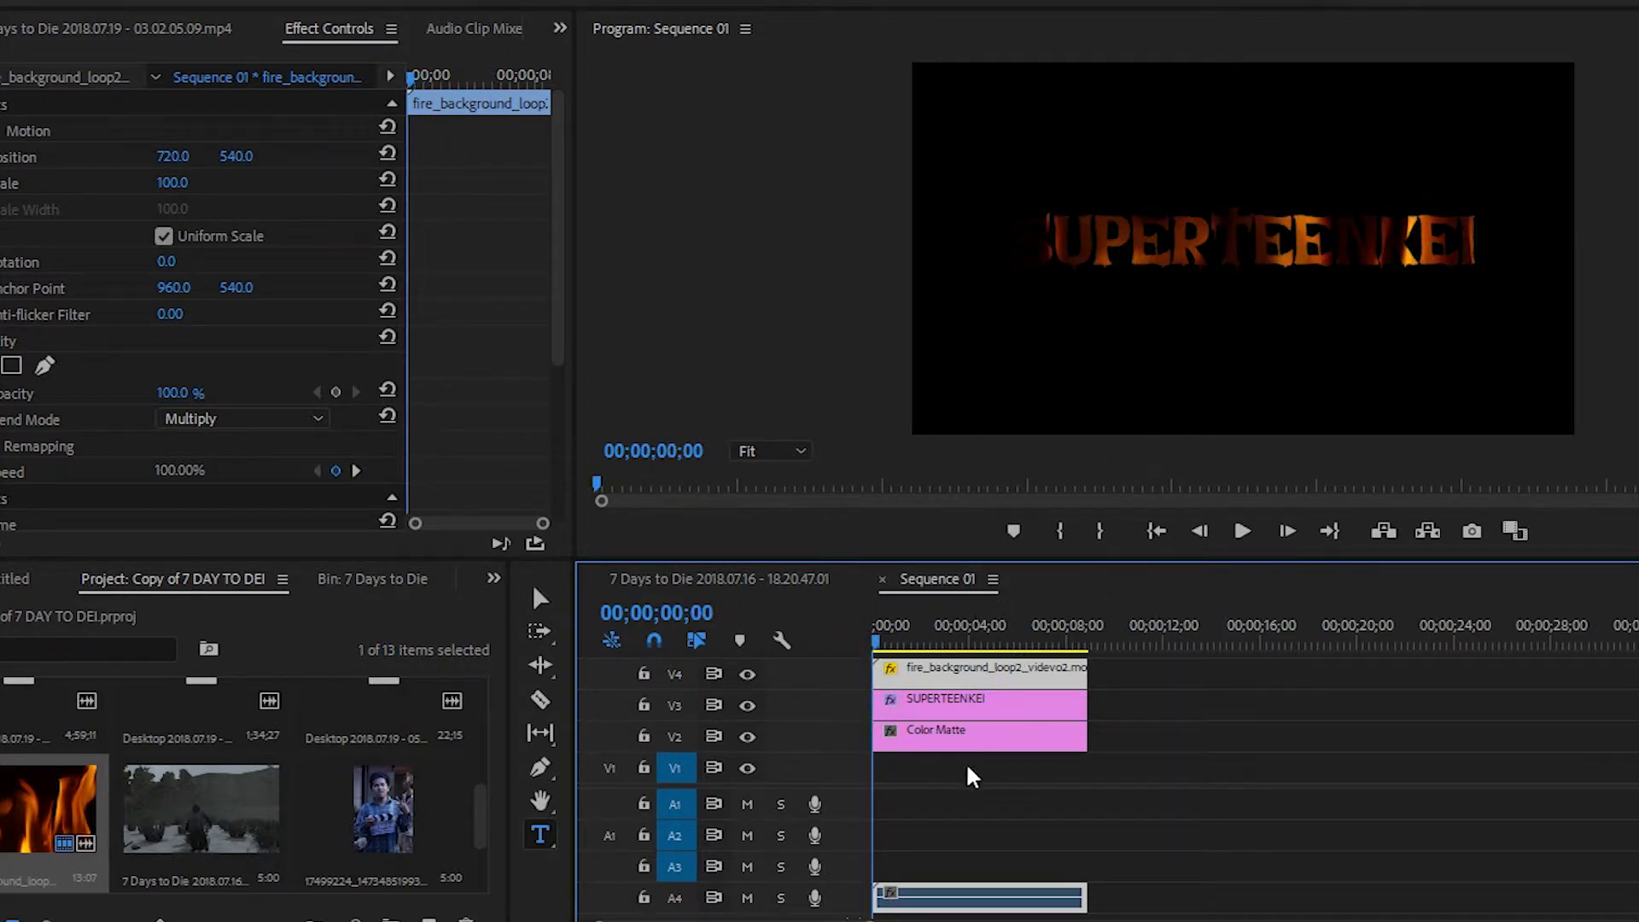
pyautogui.moveTo(474, 807); pyautogui.dragTo(483, 726)
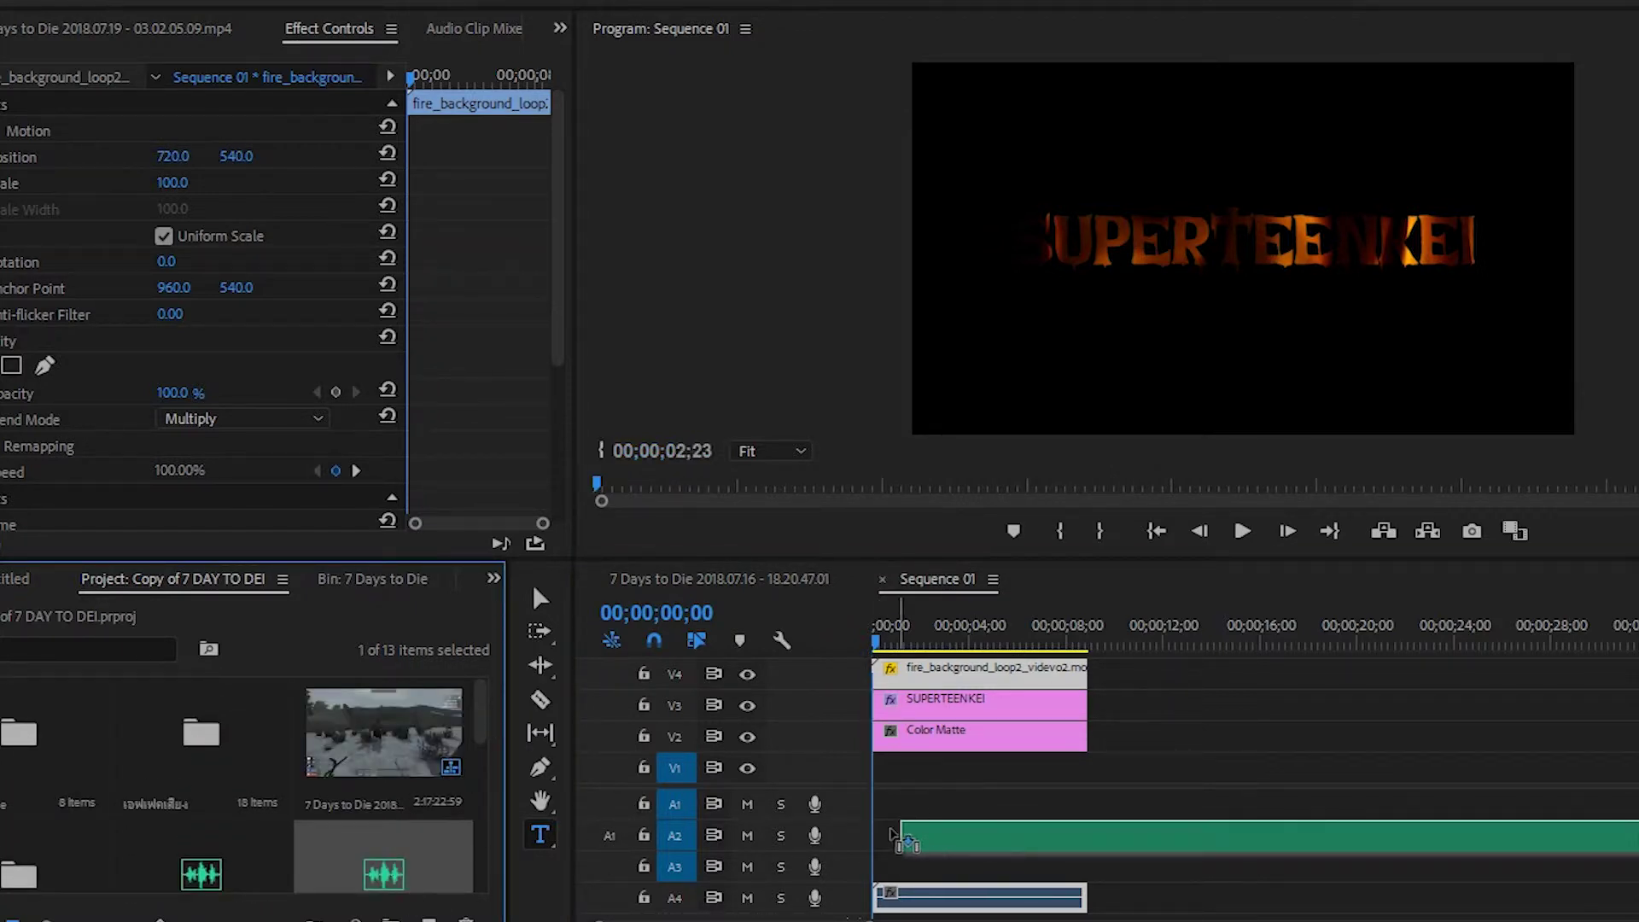
# Add an audio clip at the sequence start, preview it, then delete the clip on A2.
pyautogui.moveTo(383, 873); pyautogui.dragTo(879, 835)
pyautogui.press('space')
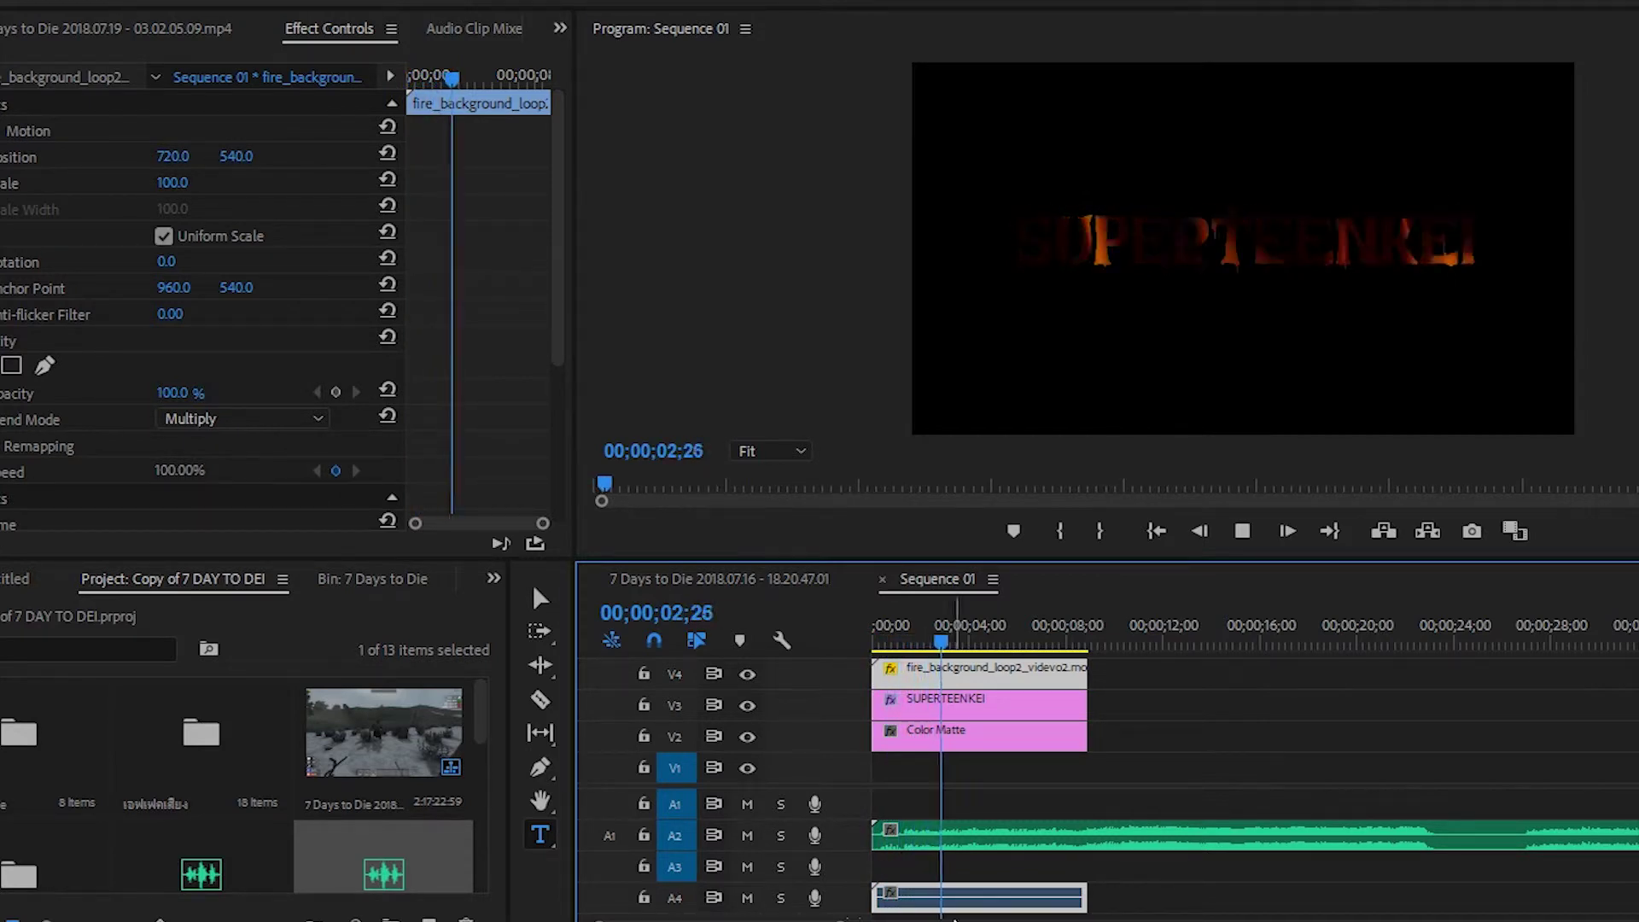
pyautogui.press('space')
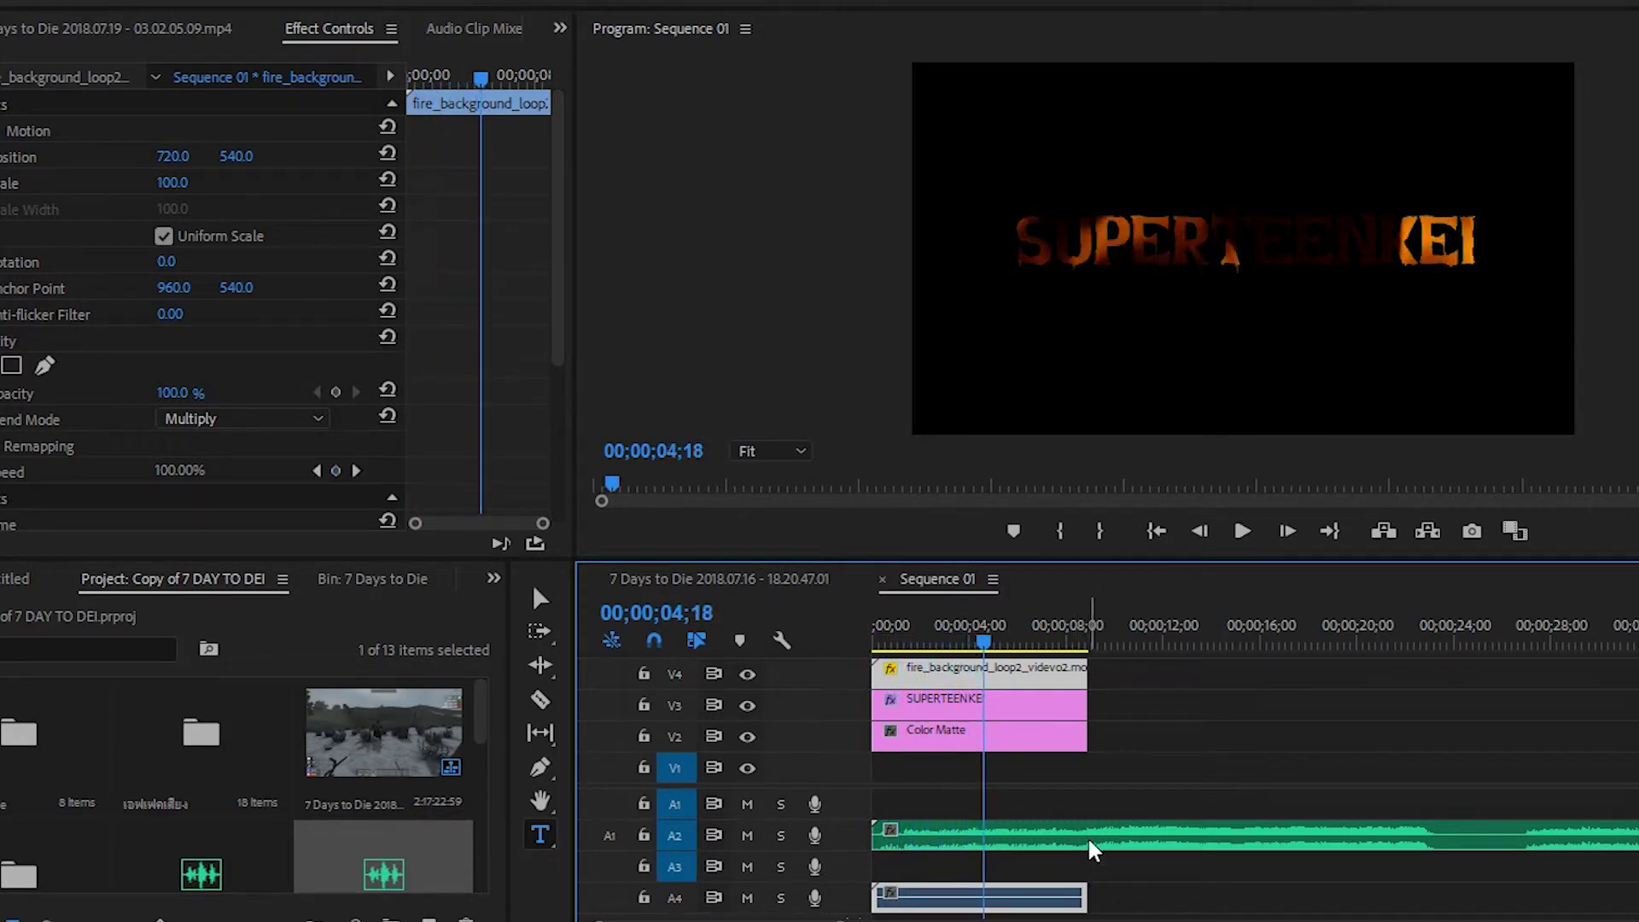
pyautogui.click(1088, 836)
pyautogui.press('Delete')
# Lay the music clip on A3 from 00;00, play it back, and park the playhead near 10;26.
pyautogui.moveTo(200, 870); pyautogui.dragTo(861, 863)
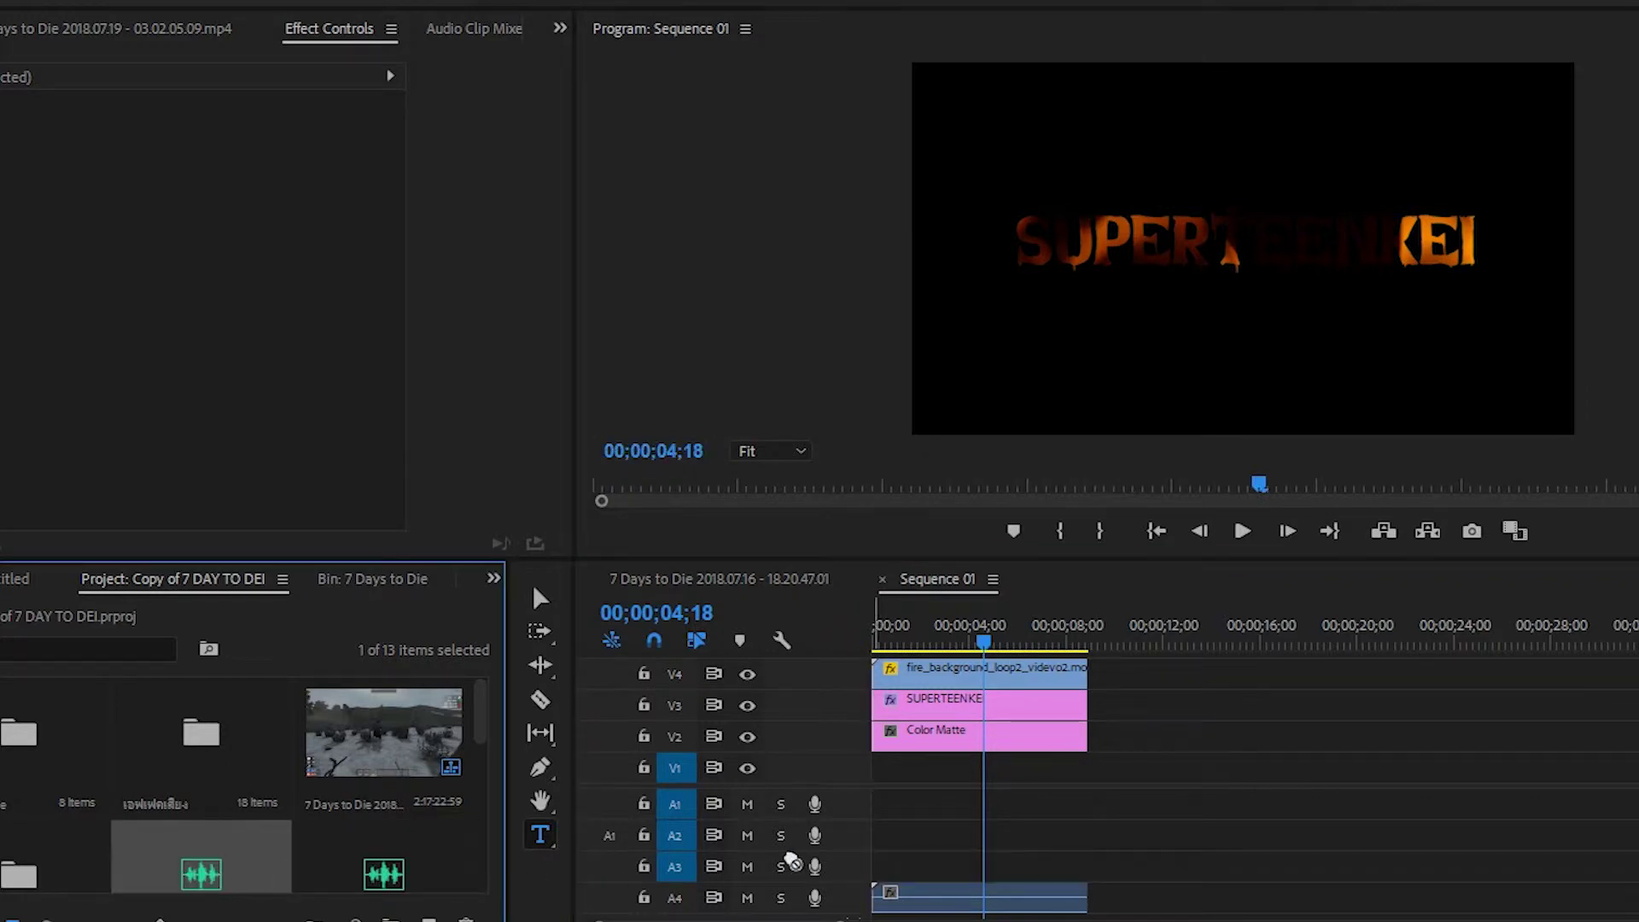
pyautogui.moveTo(984, 642); pyautogui.dragTo(880, 642)
pyautogui.press('space')
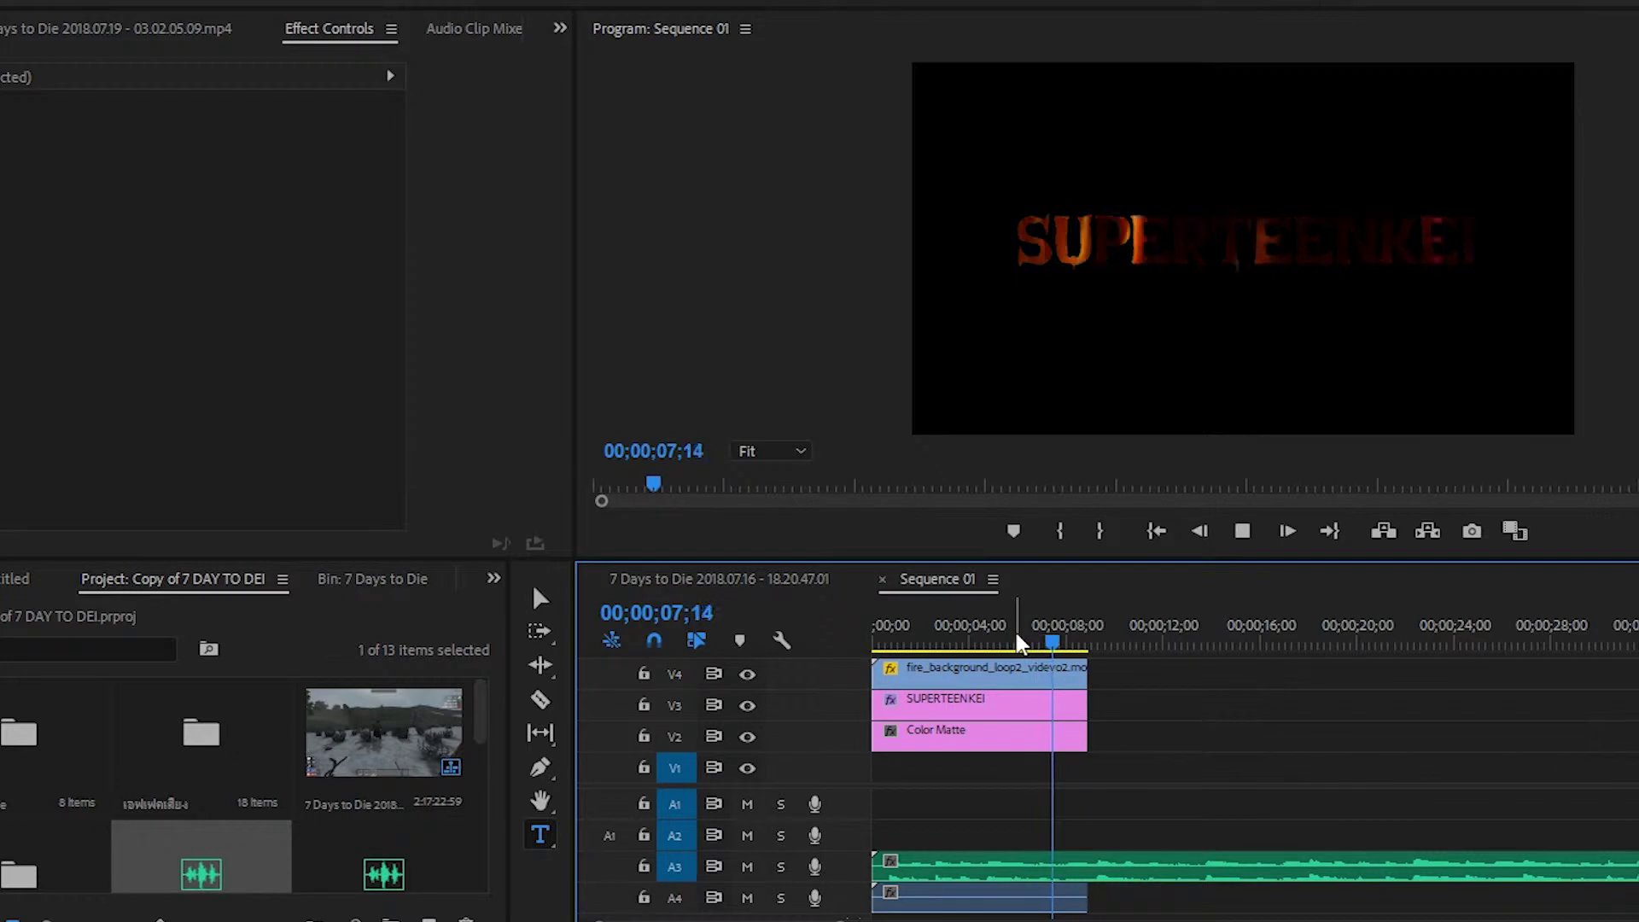
pyautogui.press('space')
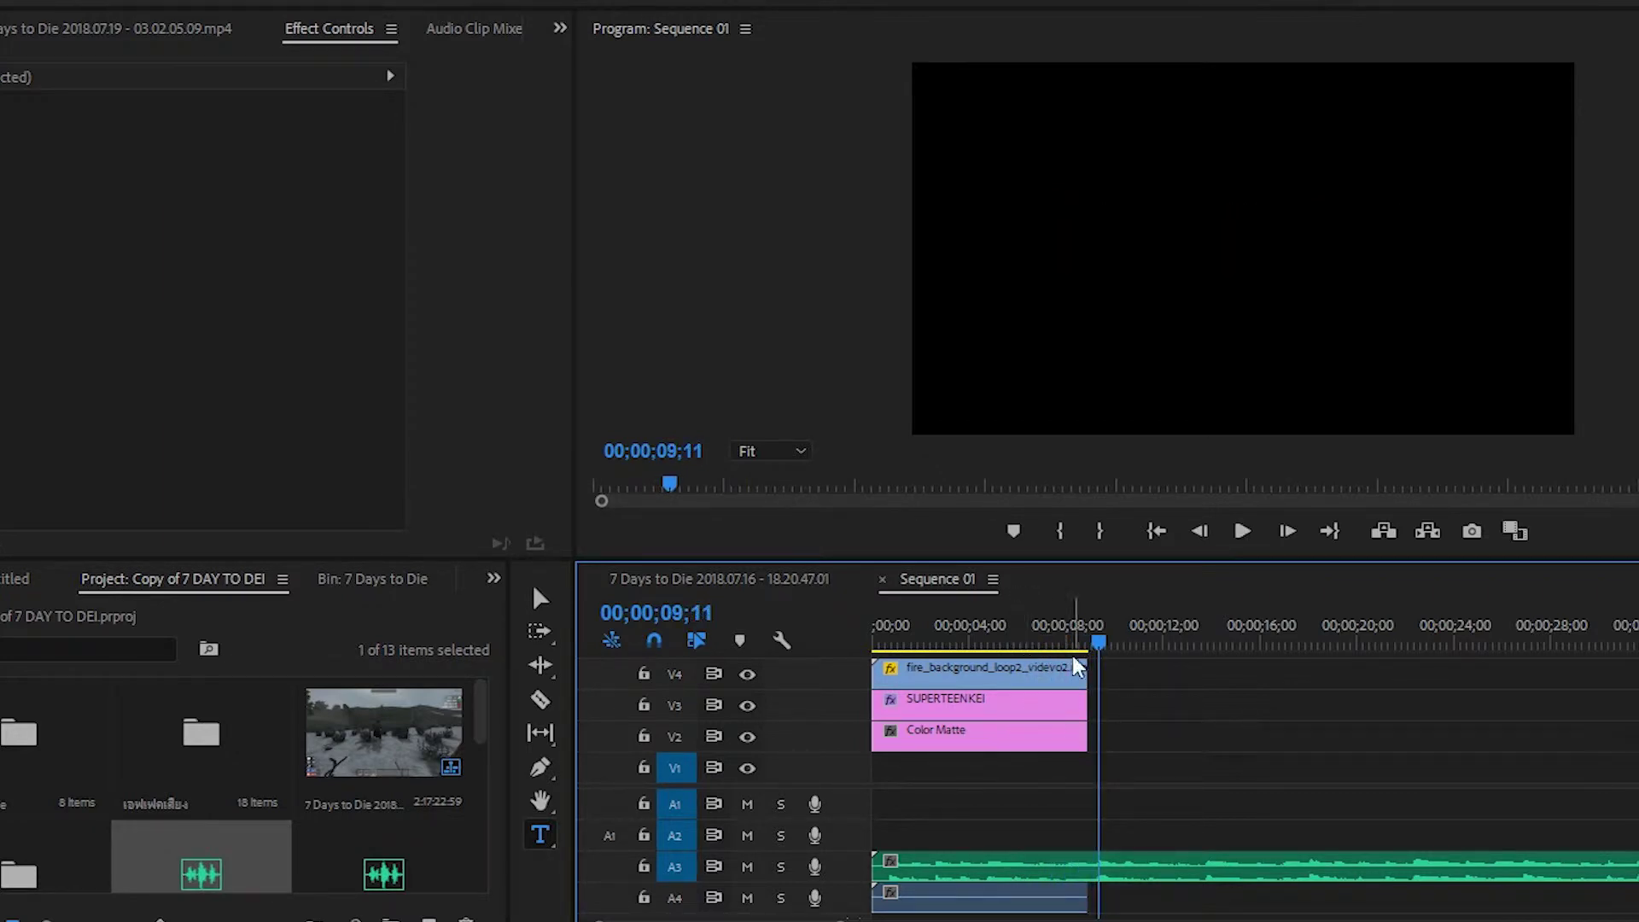
pyautogui.click(1135, 639)
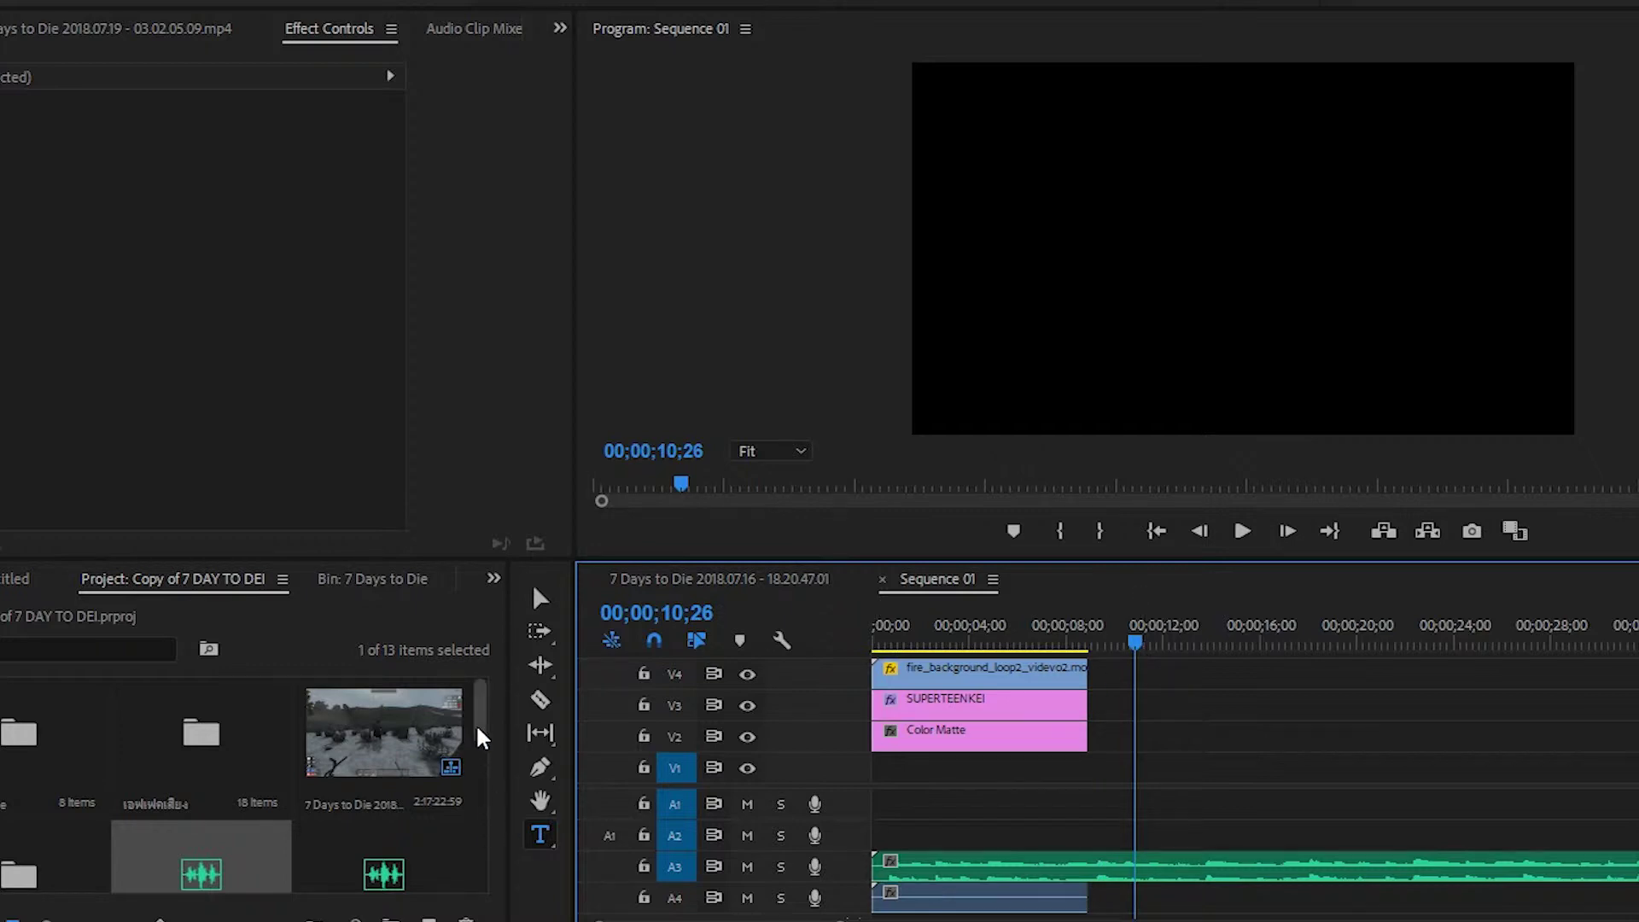
pyautogui.moveTo(479, 723); pyautogui.dragTo(467, 884)
# Create a white Color Matte named Color Matte in the Untitled project bin.
pyautogui.click(367, 836)
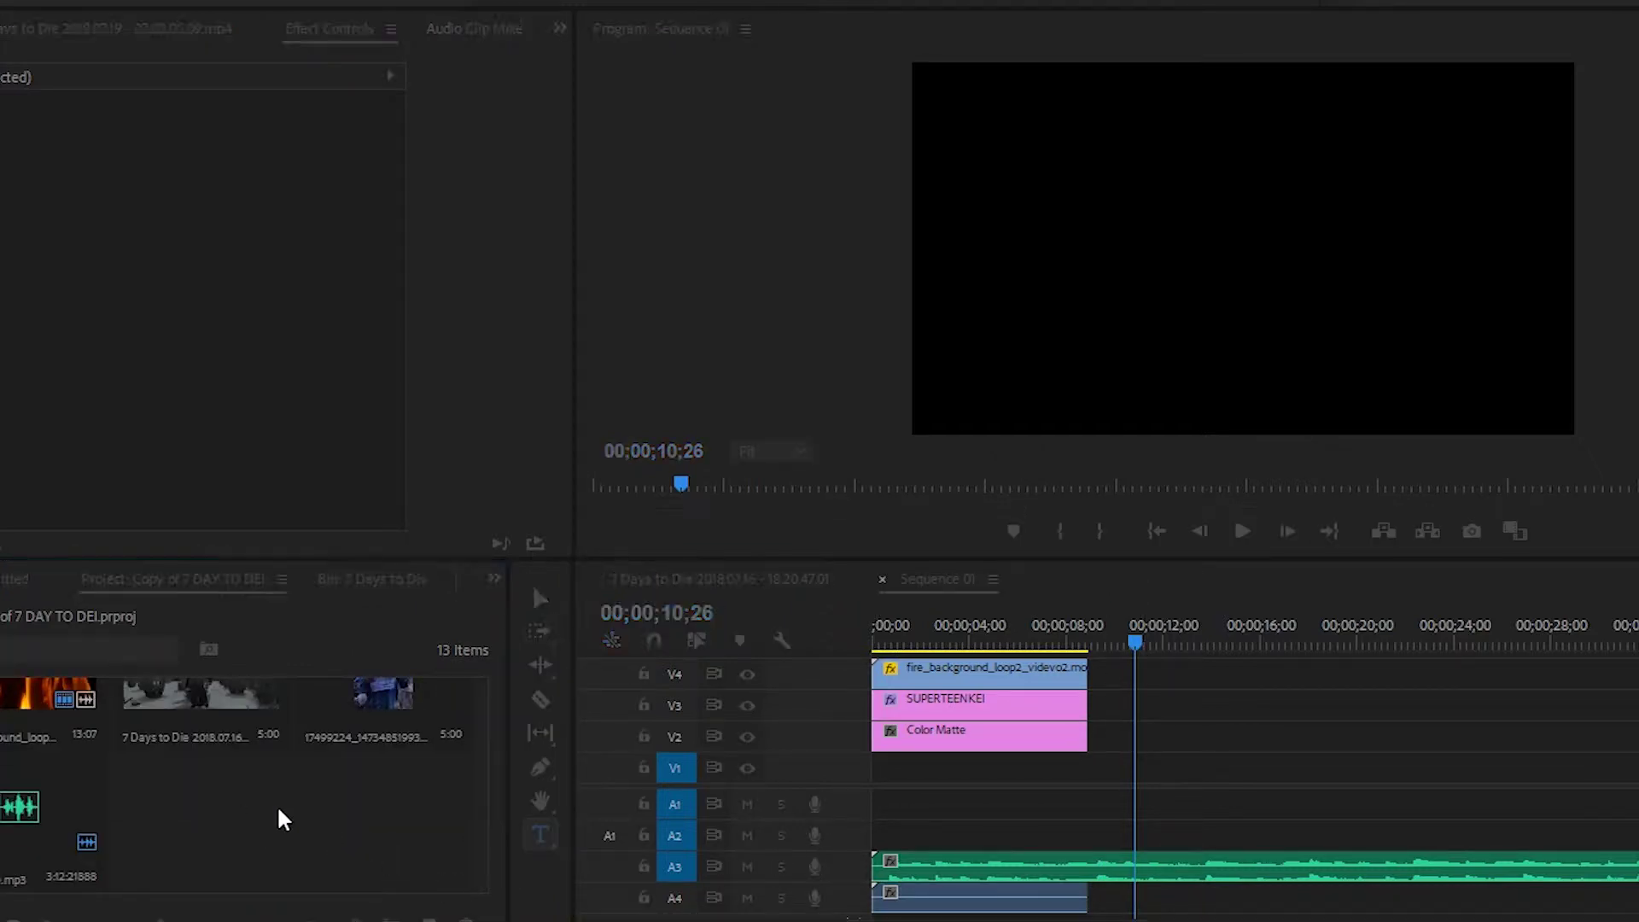
pyautogui.press('Escape')
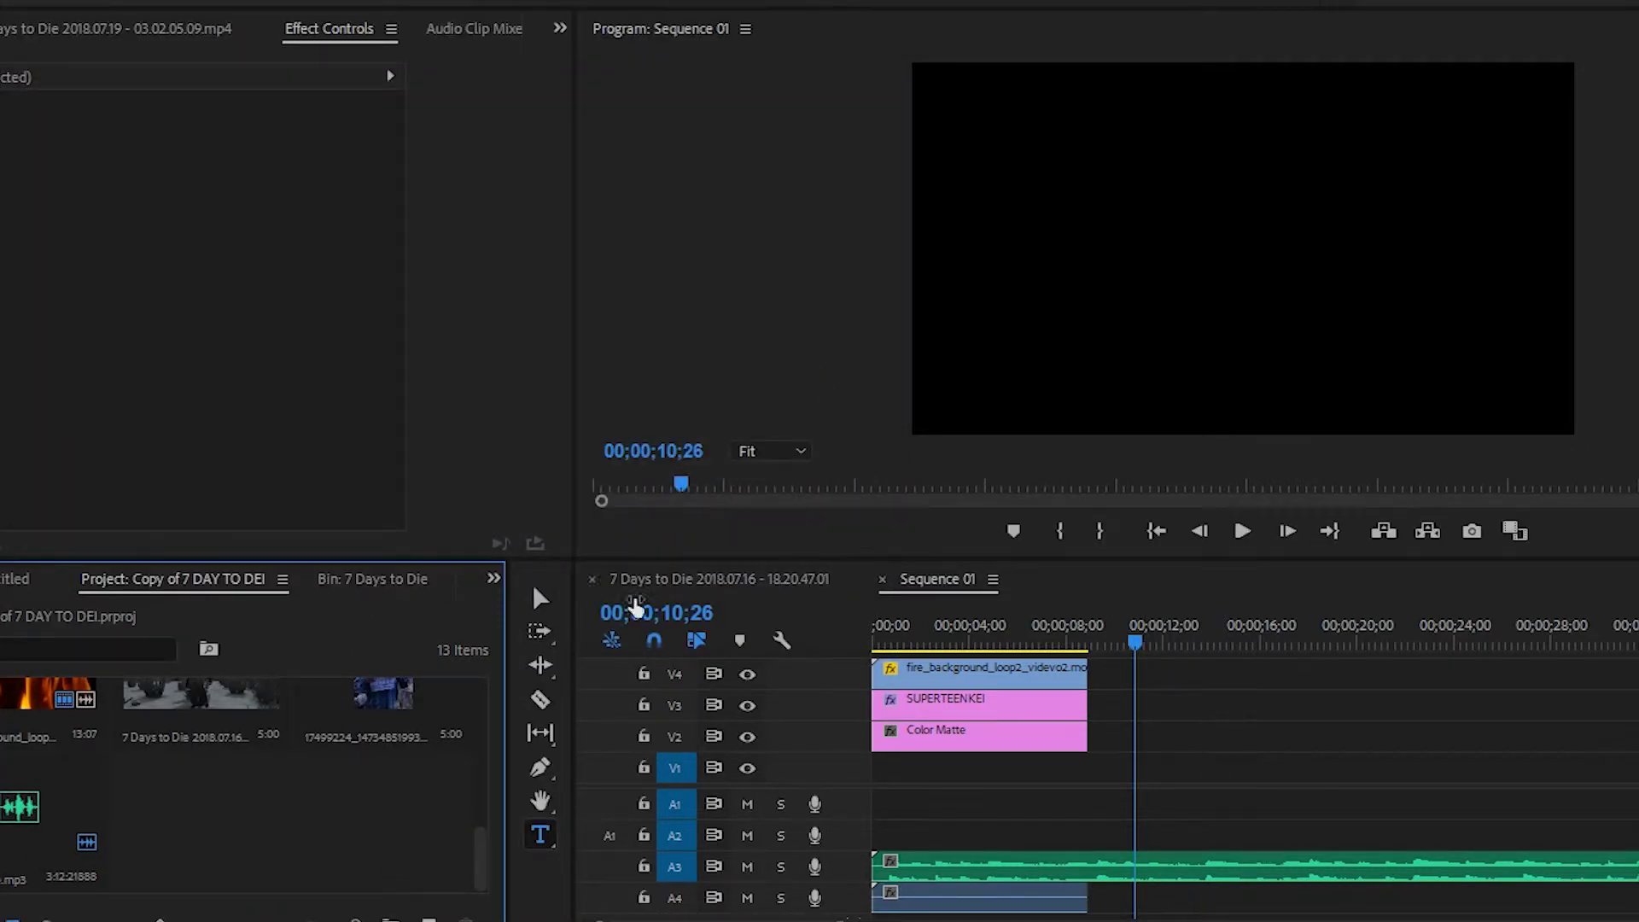
pyautogui.rightClick(316, 834)
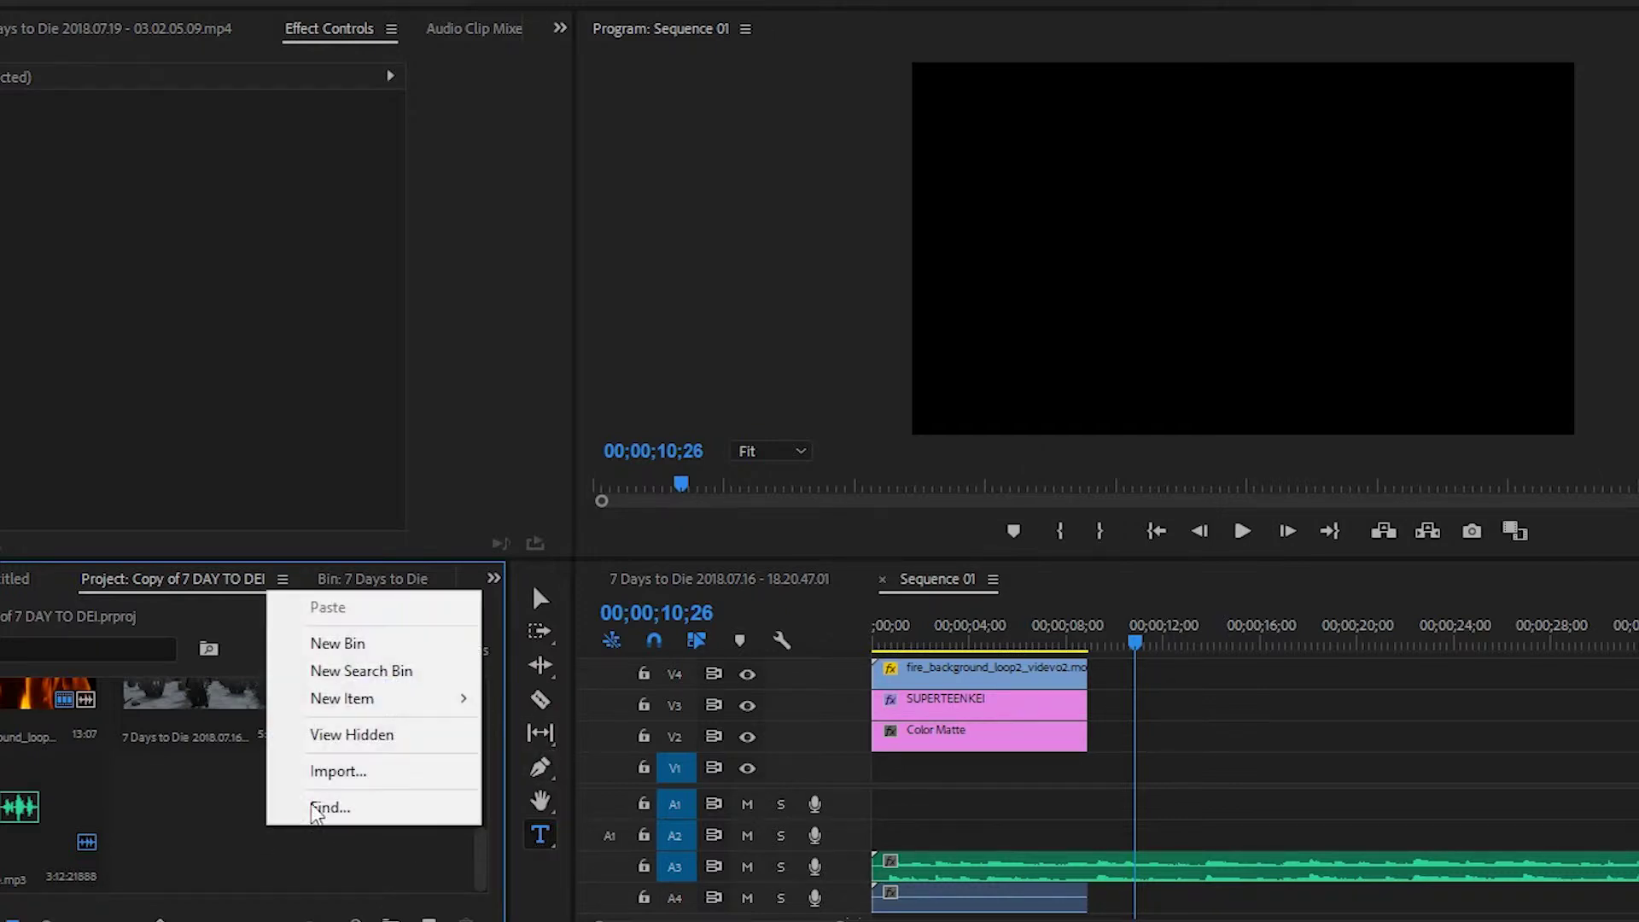
pyautogui.click(14, 578)
pyautogui.rightClick(397, 798)
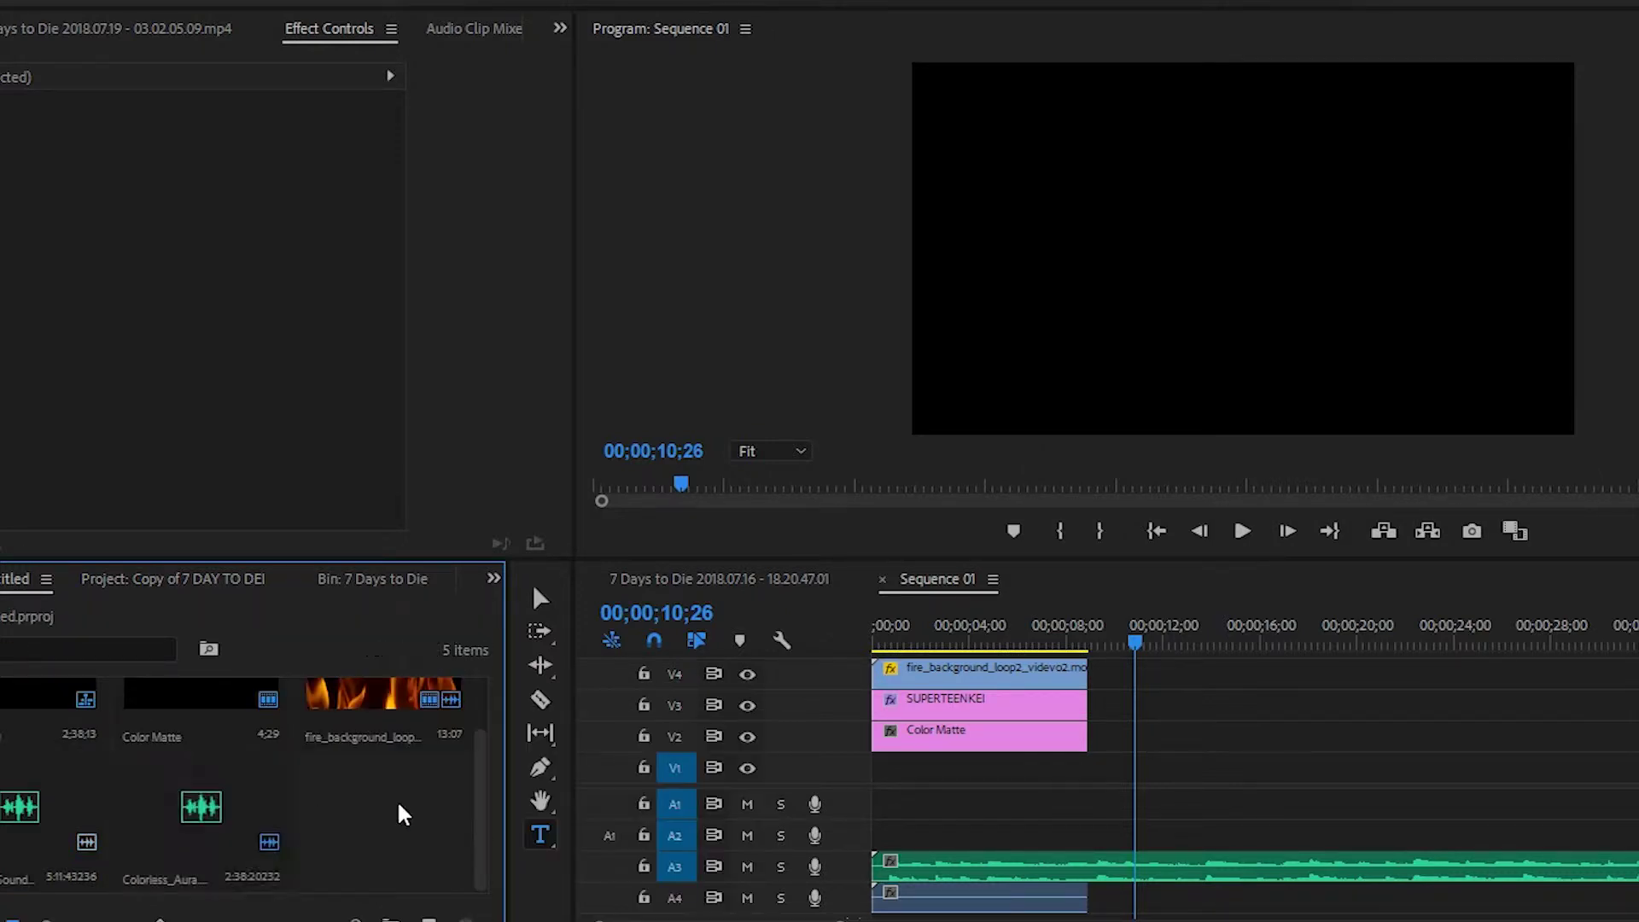
pyautogui.moveTo(474, 679)
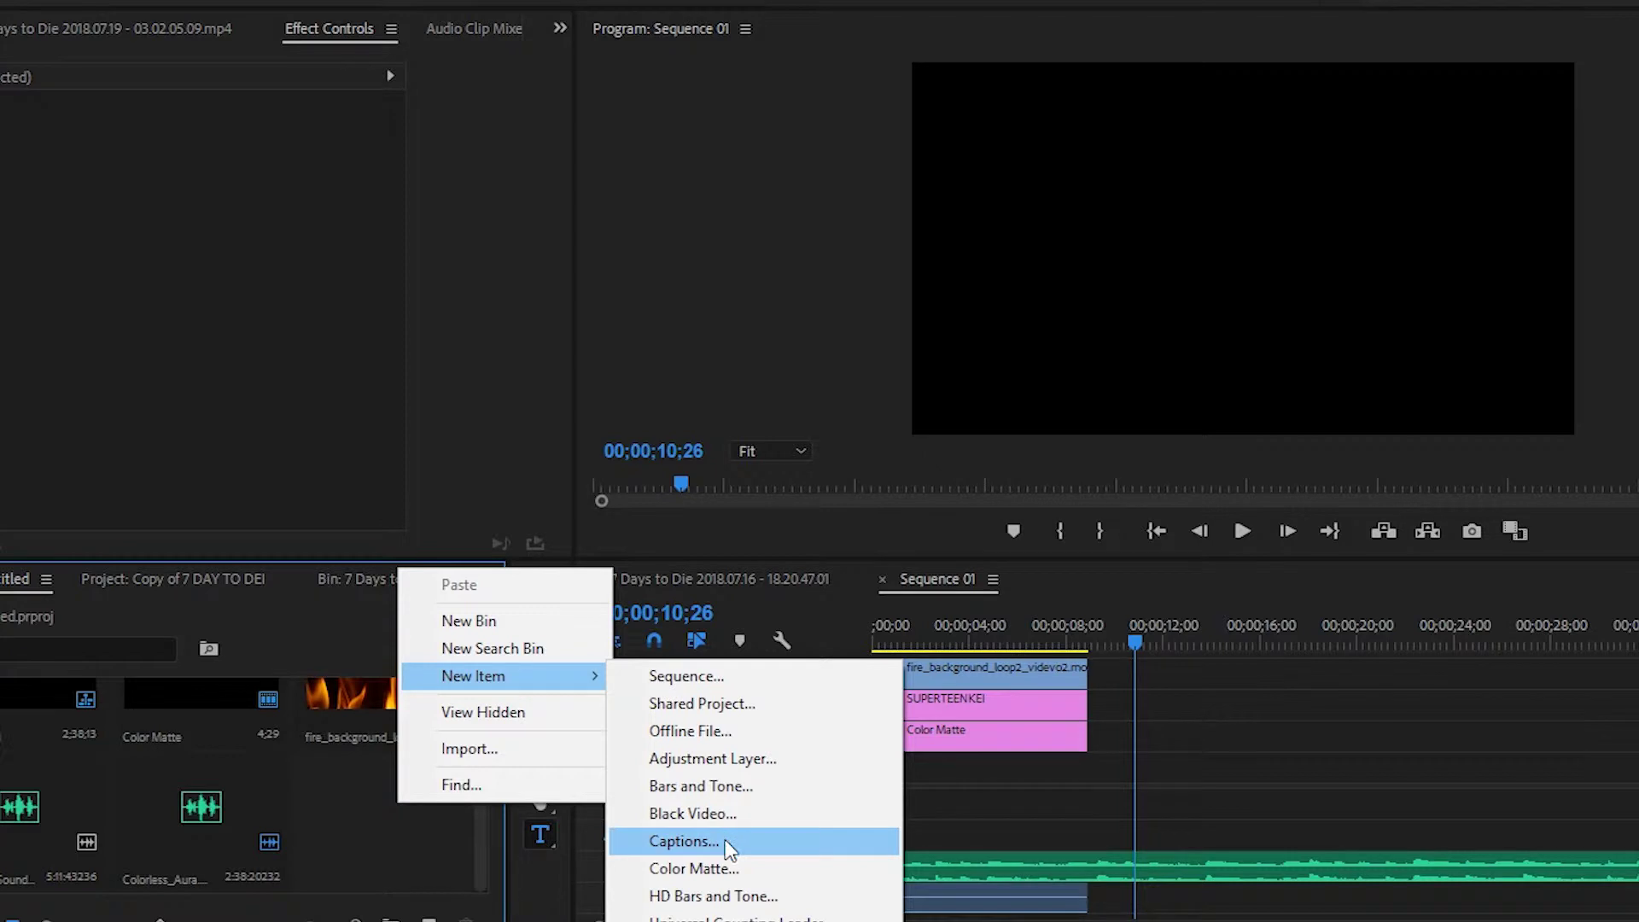
pyautogui.click(719, 866)
pyautogui.click(926, 538)
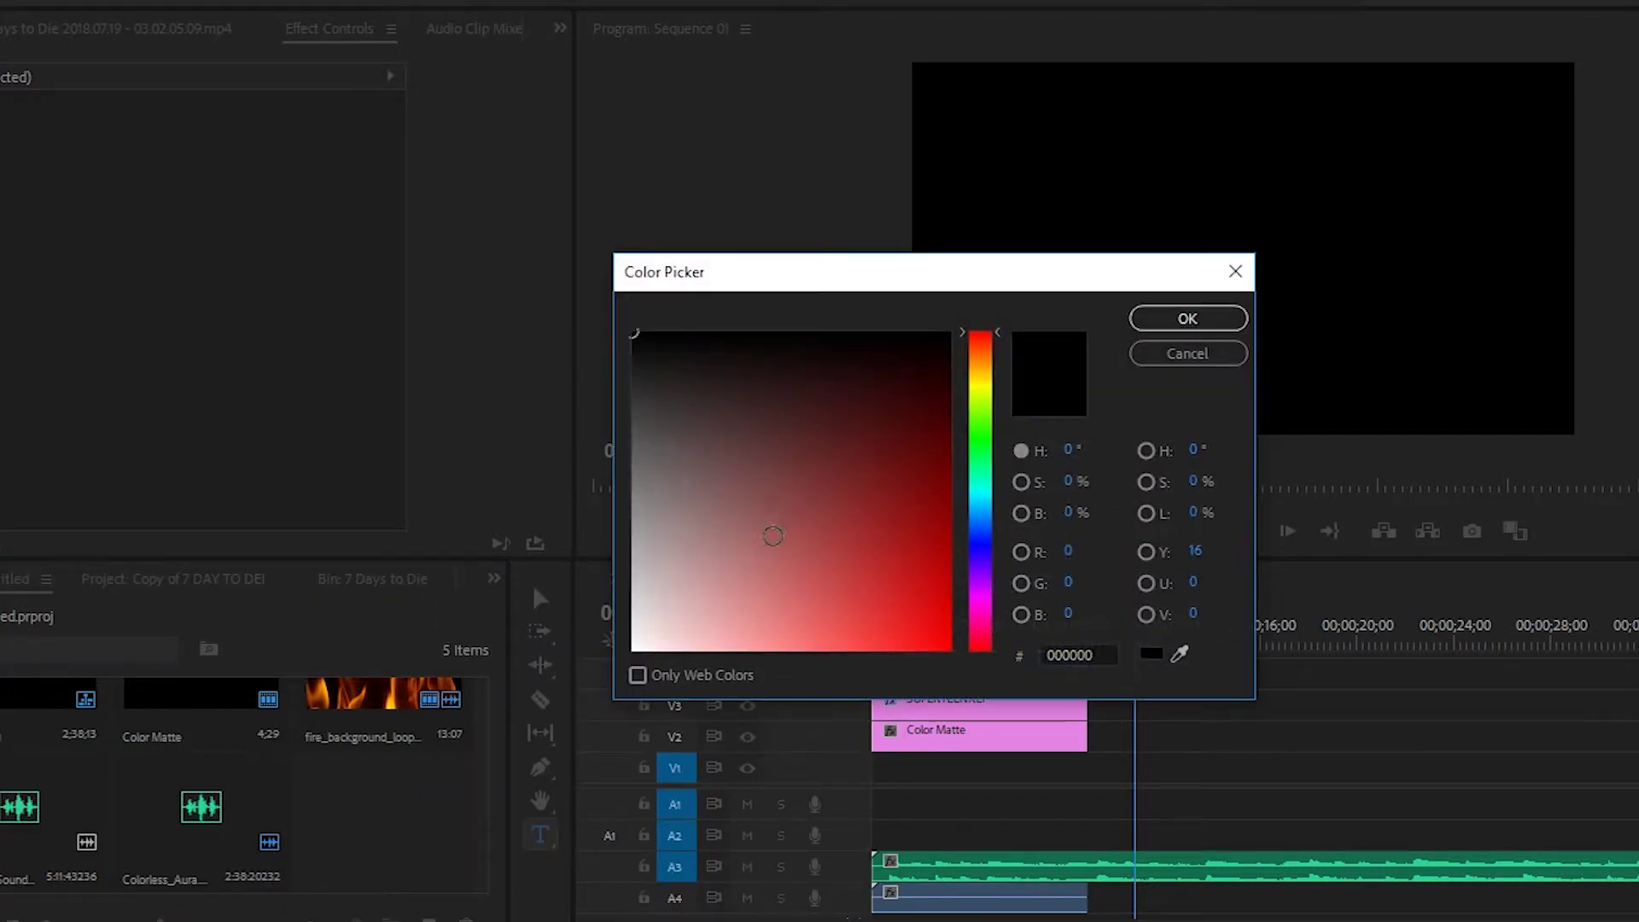
pyautogui.click(1161, 318)
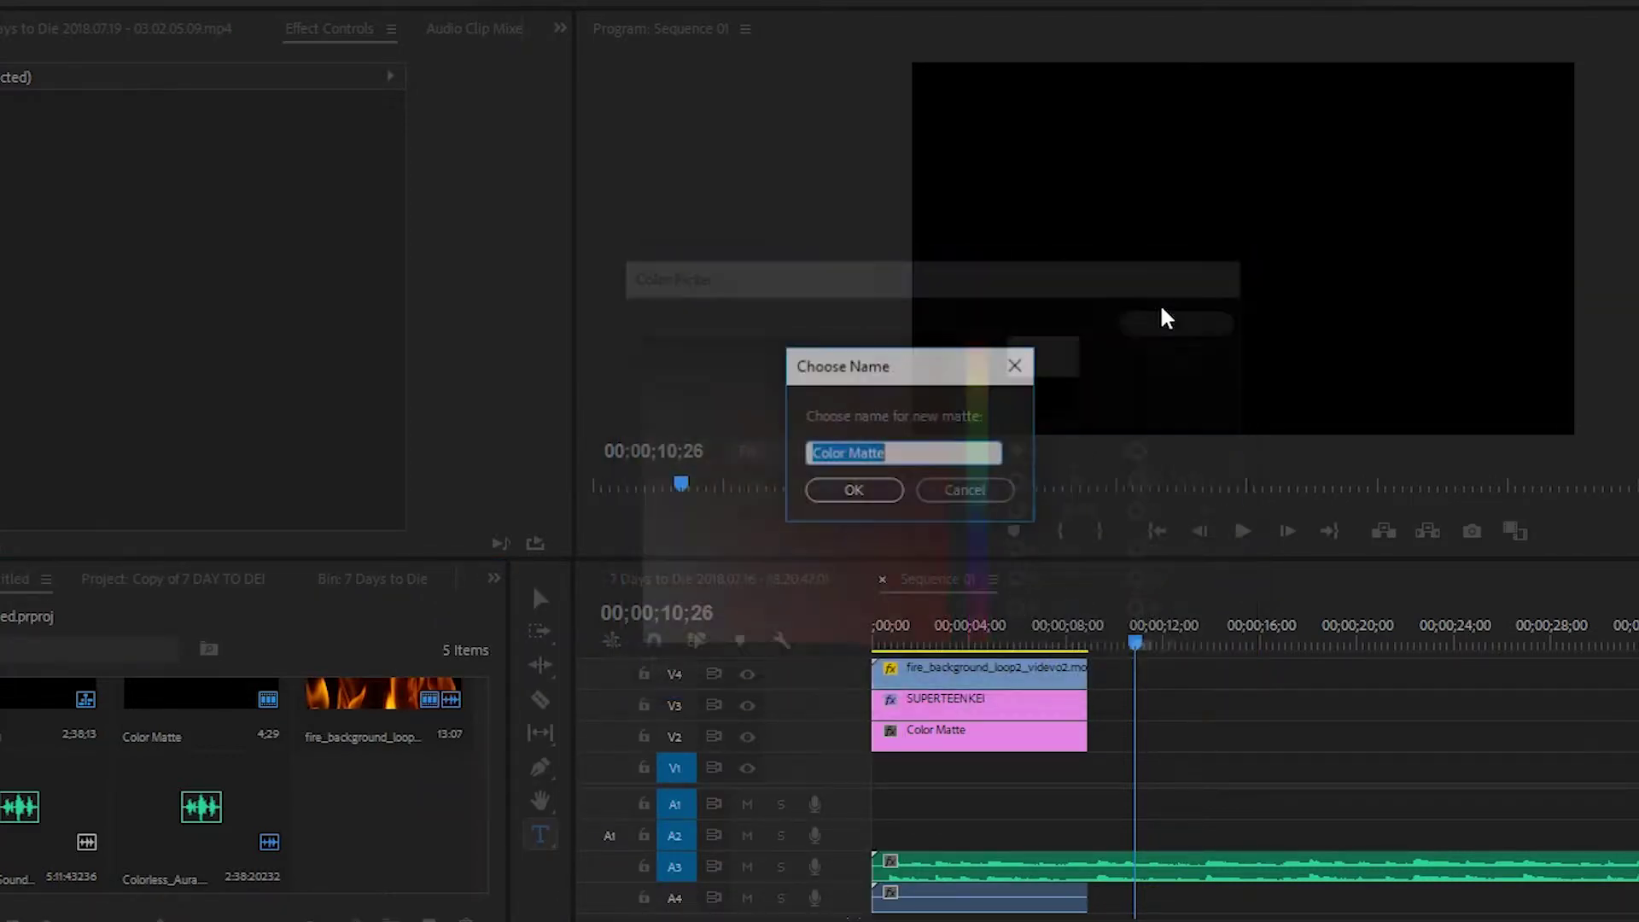
pyautogui.click(850, 489)
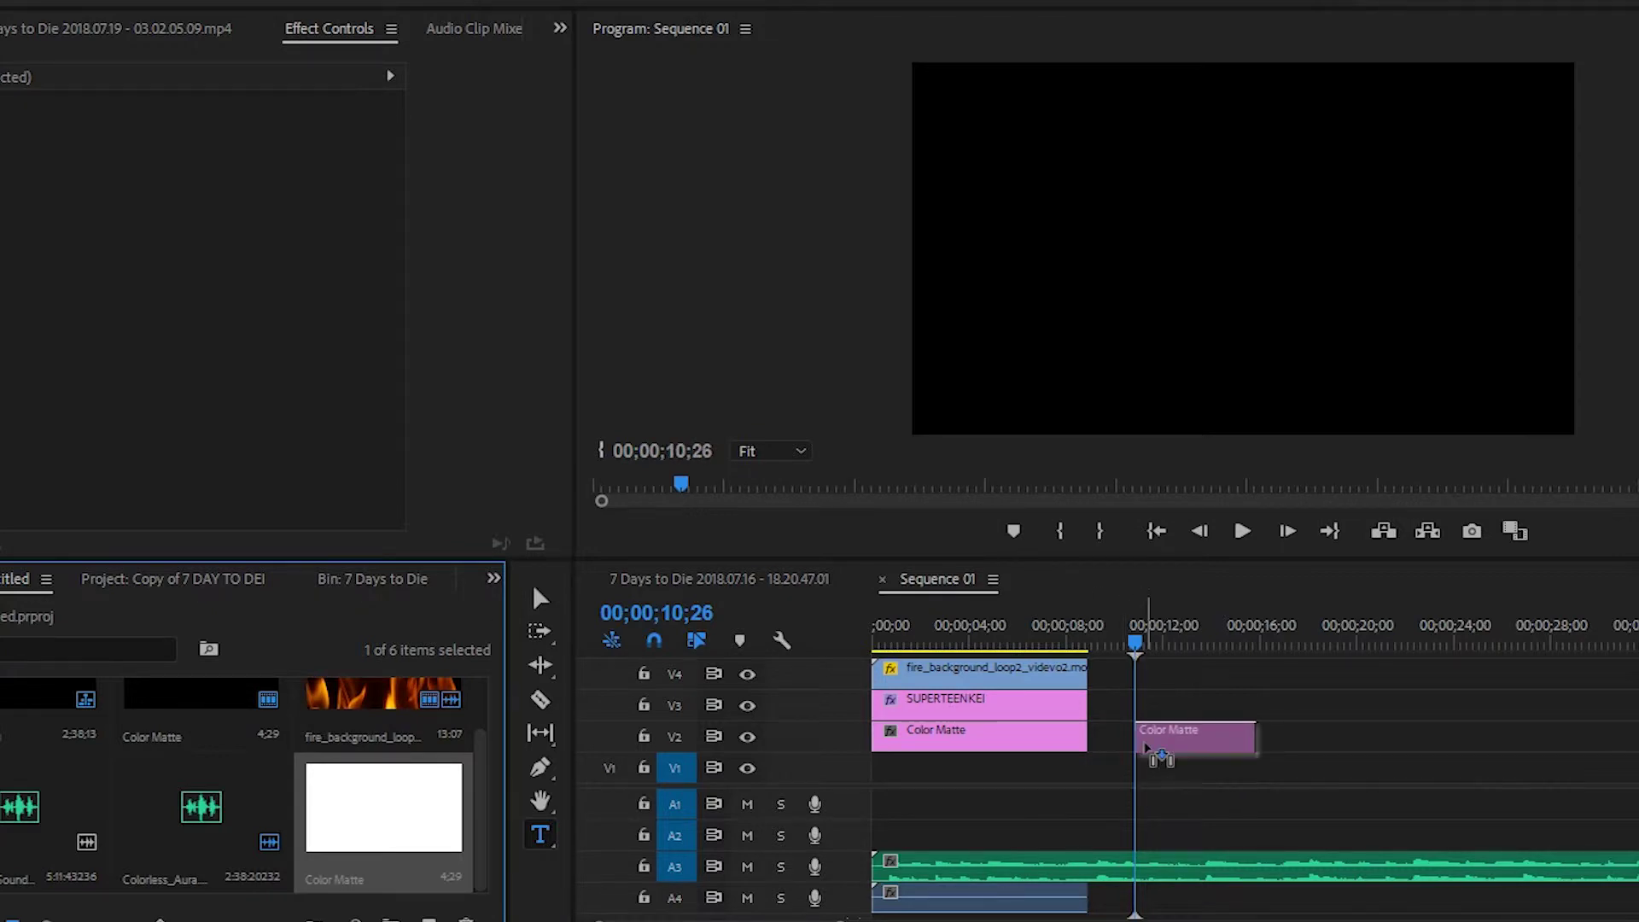
# Place the white matte on V2 at about 10;26 and move the playhead to 11;10.
pyautogui.moveTo(638, 803); pyautogui.dragTo(1144, 736)
pyautogui.click(951, 698)
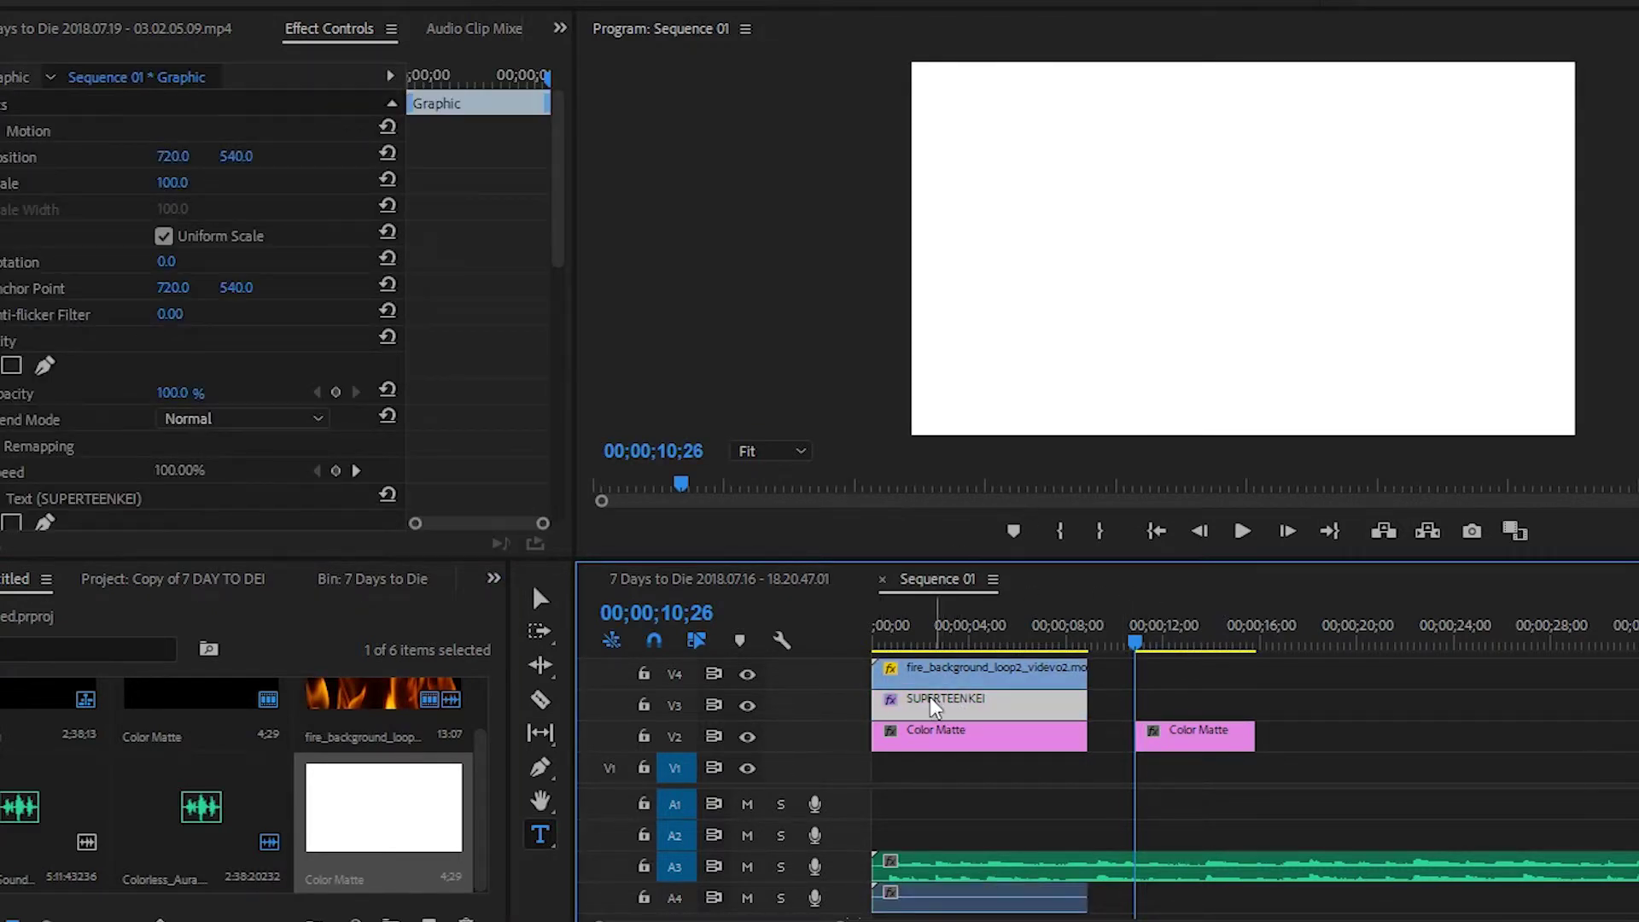
pyautogui.moveTo(1134, 641); pyautogui.dragTo(1145, 641)
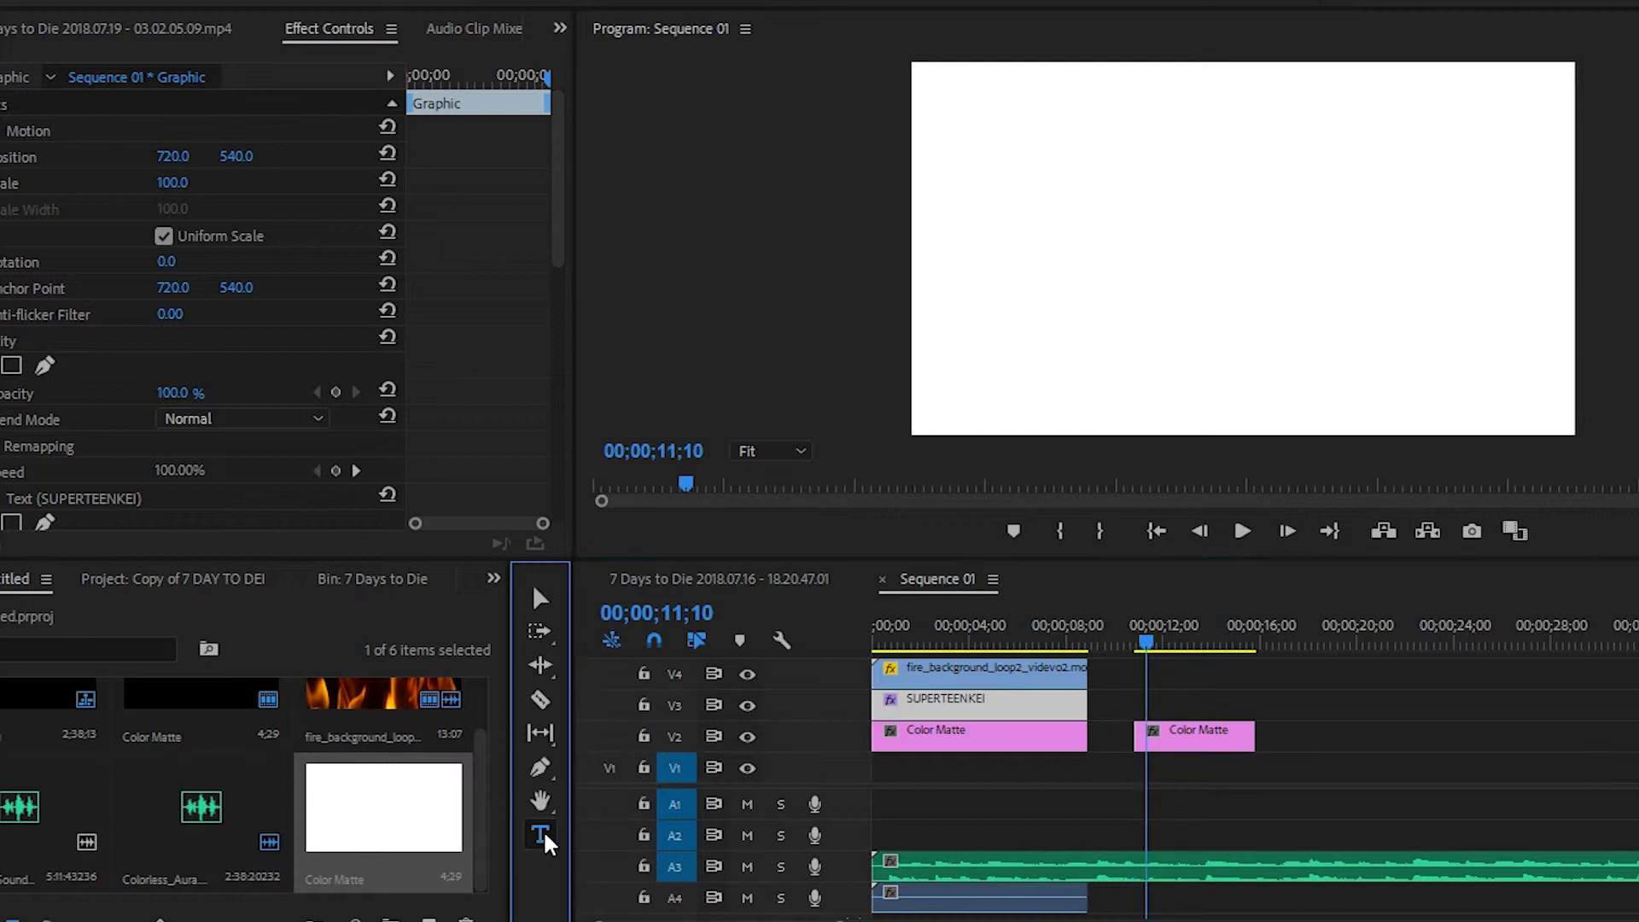
pyautogui.click(1117, 249)
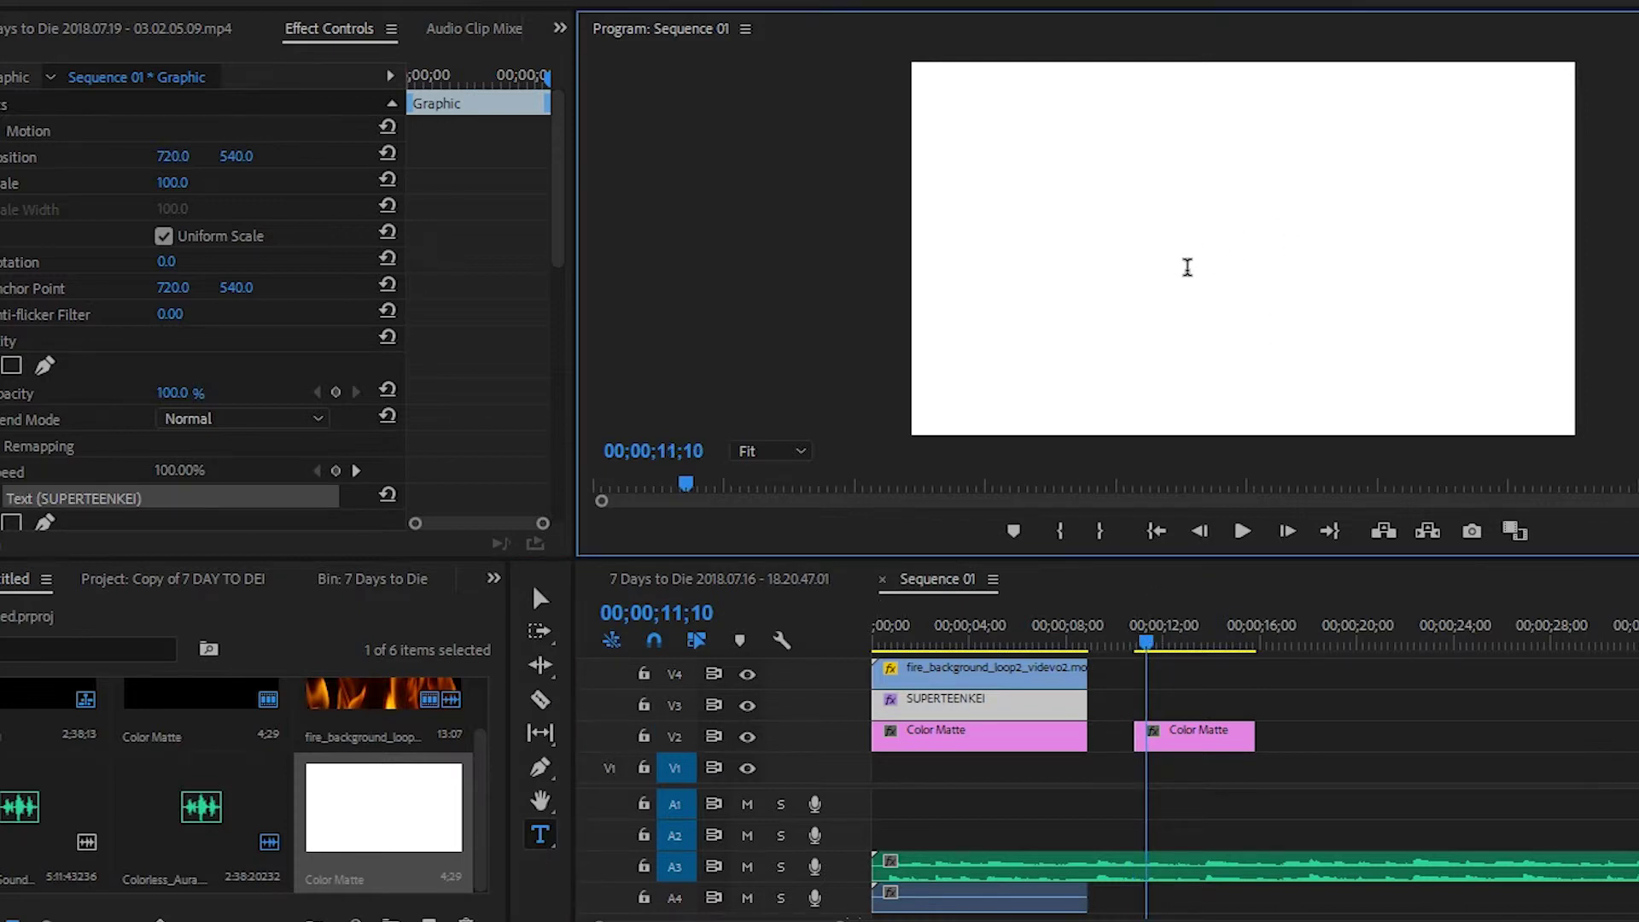
# Move the playhead onto the white matte at 11;24 and create a text box there.
pyautogui.press('u')
pyautogui.press('p')
pyautogui.press('n')
pyautogui.press('t')
pyautogui.press('n')
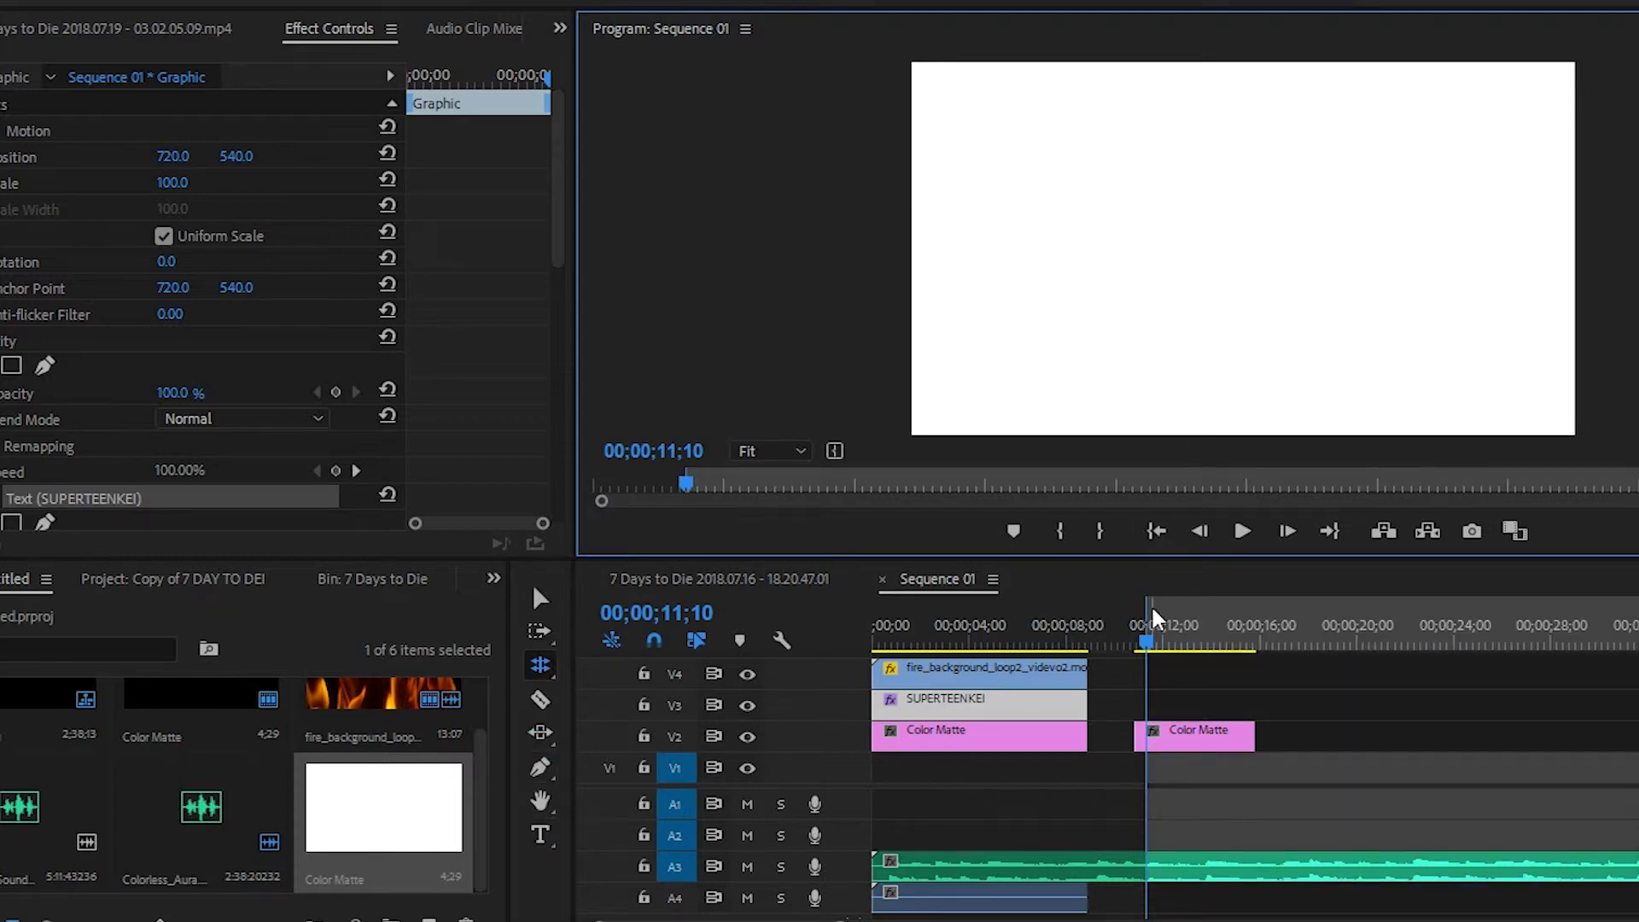
pyautogui.moveTo(1144, 633); pyautogui.dragTo(1136, 633)
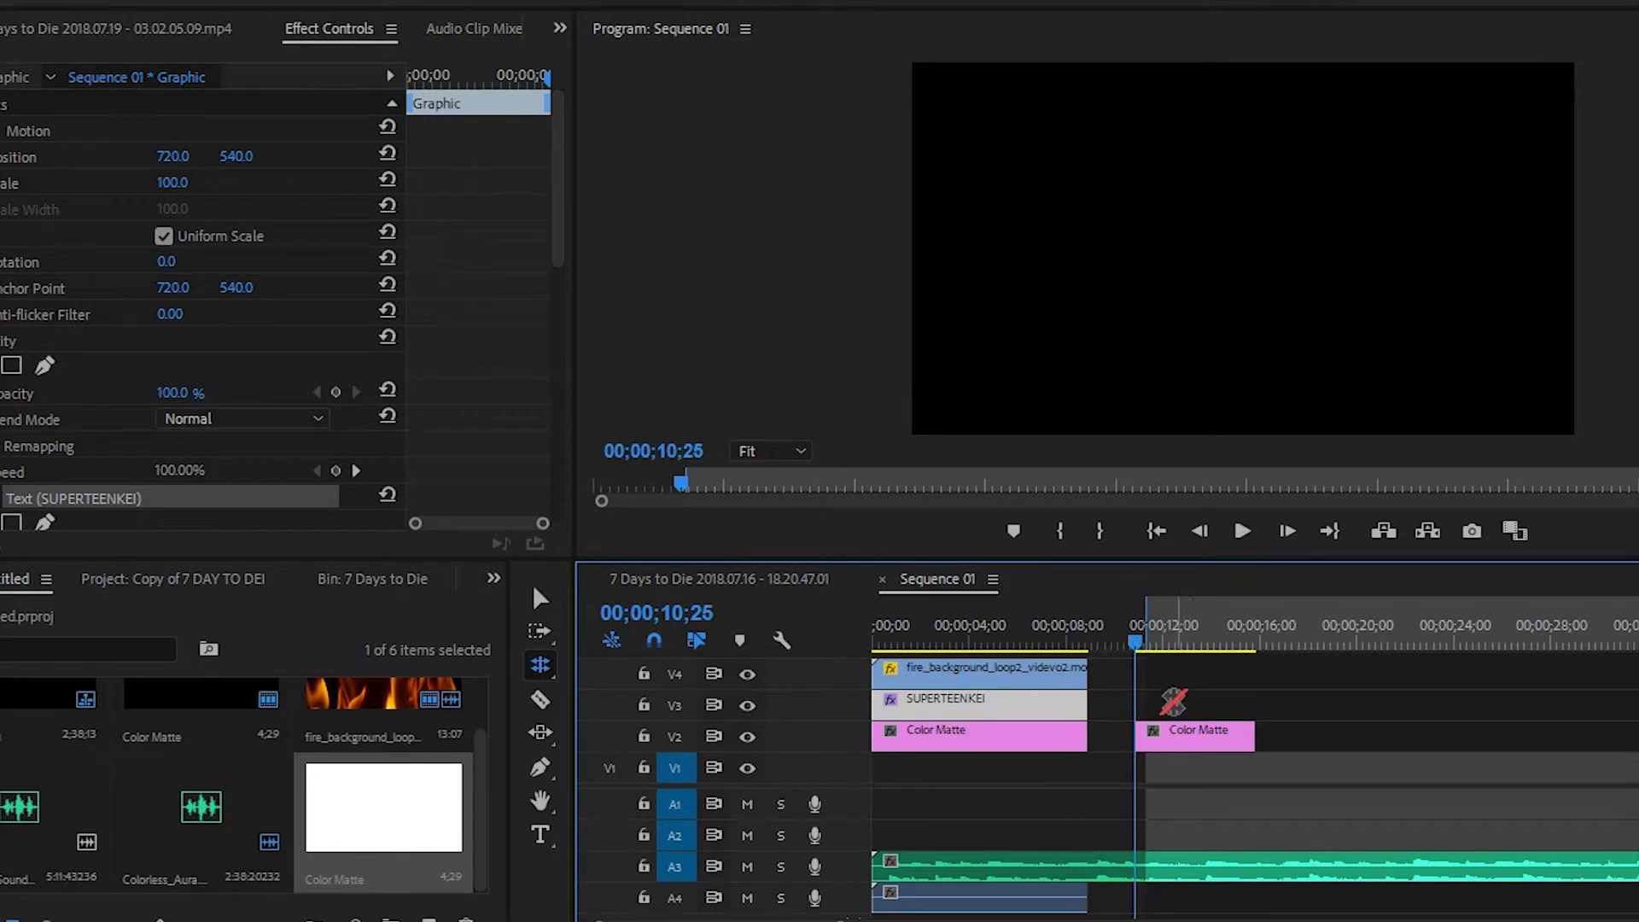
pyautogui.click(1160, 642)
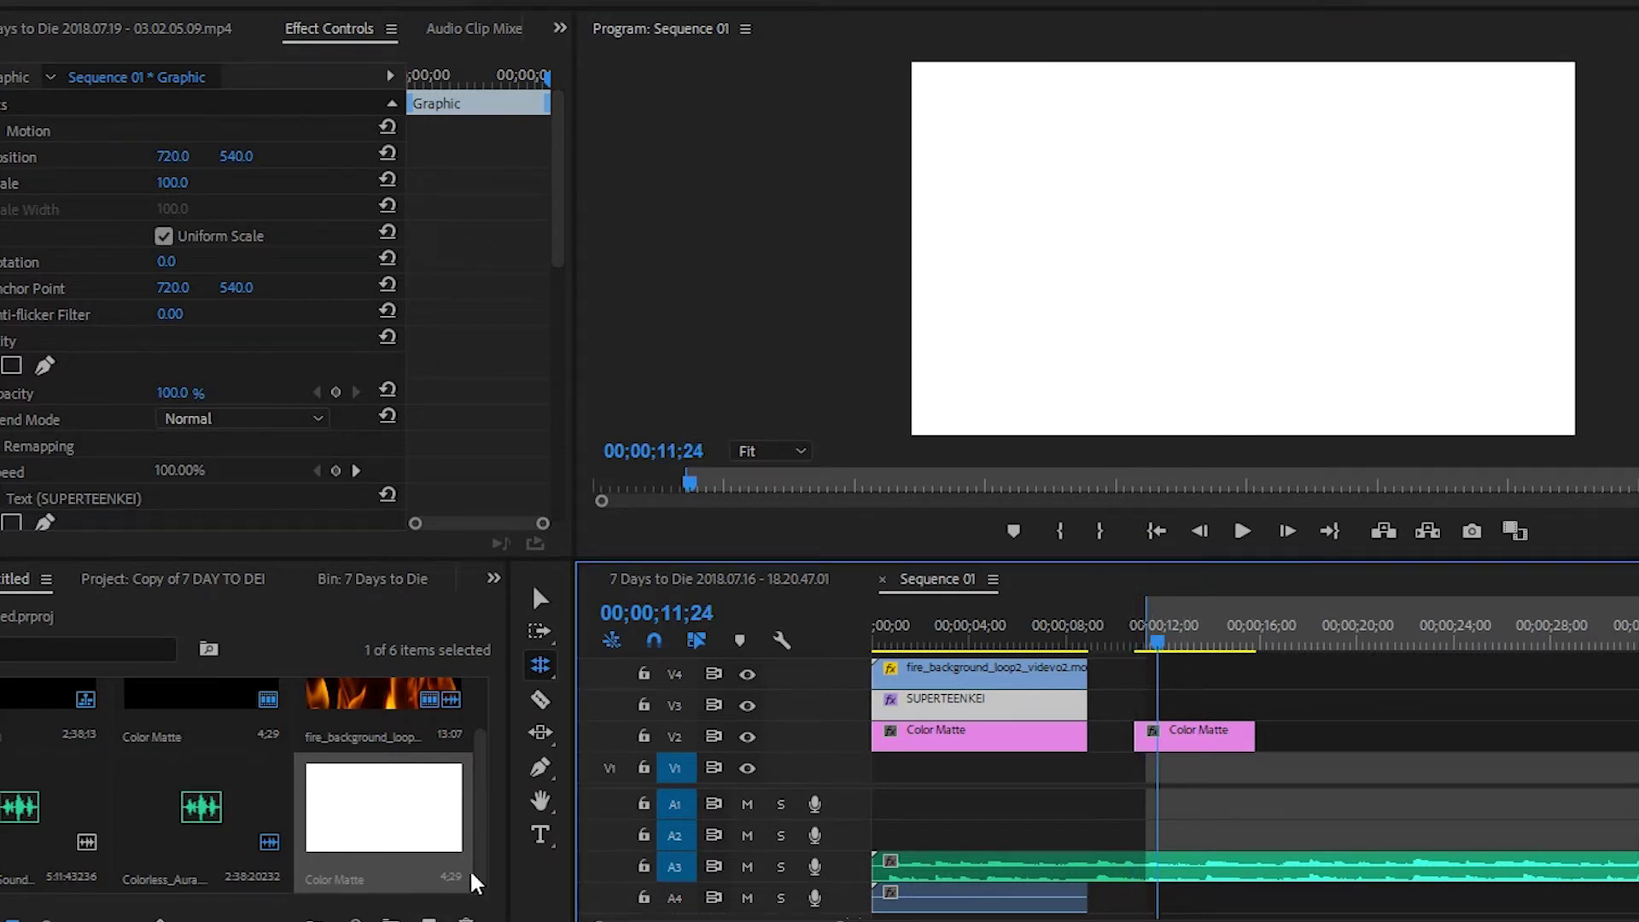
pyautogui.click(539, 834)
pyautogui.click(1090, 294)
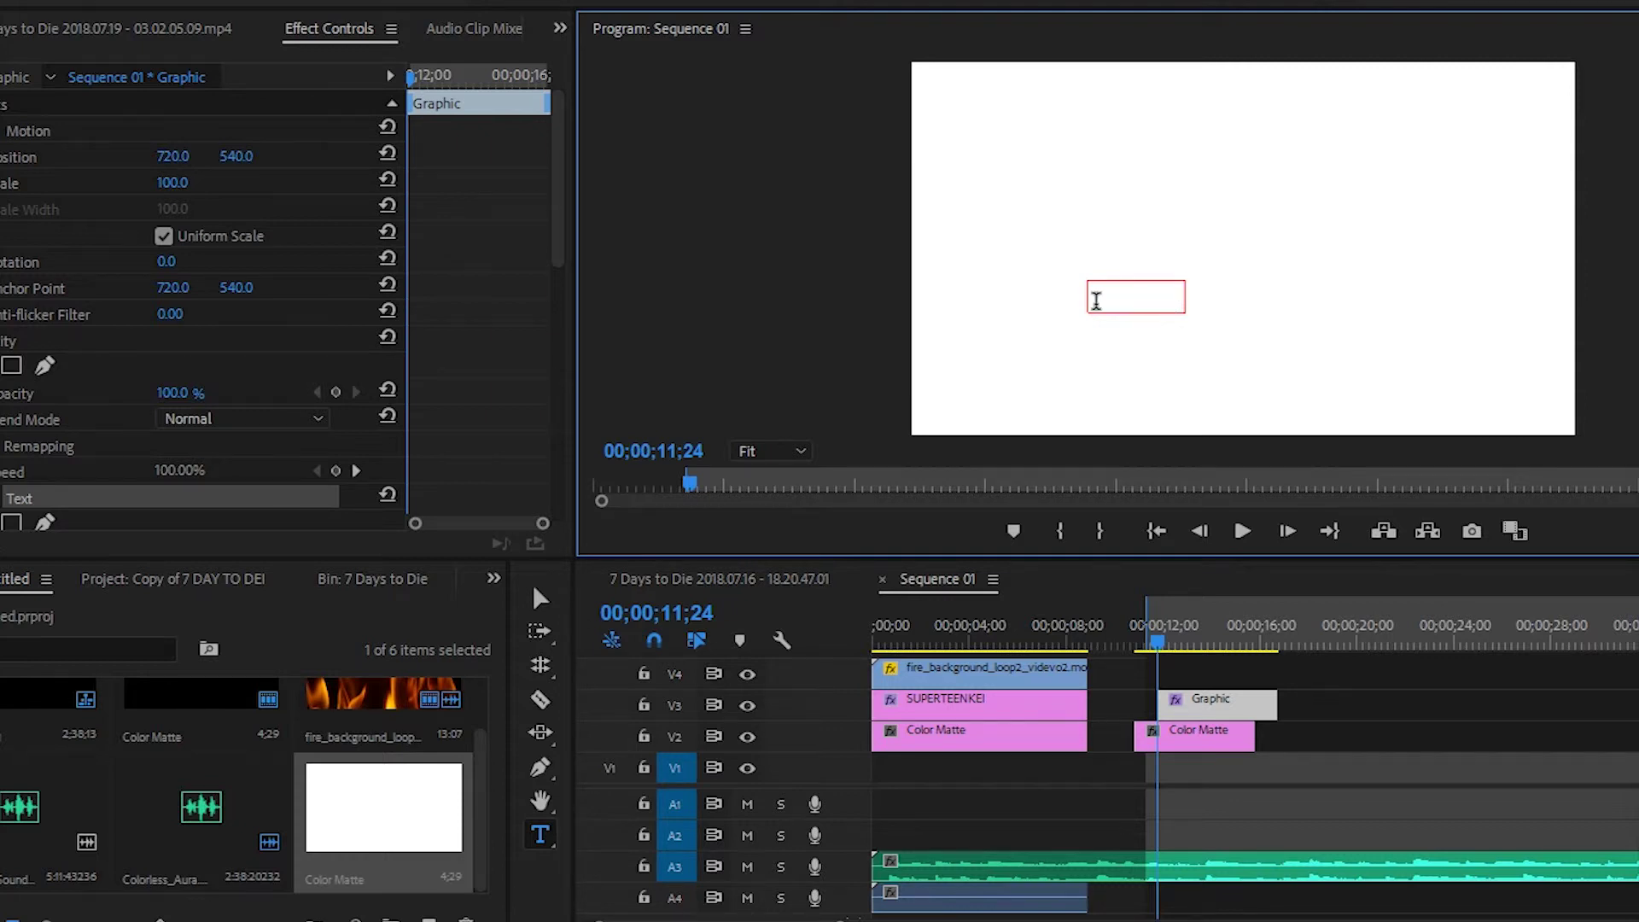
# Finish editing the spreteenkei text and set its fill colour to black.
pyautogui.moveTo(1093, 298); pyautogui.dragTo(1193, 314)
pyautogui.press('BackSpace')
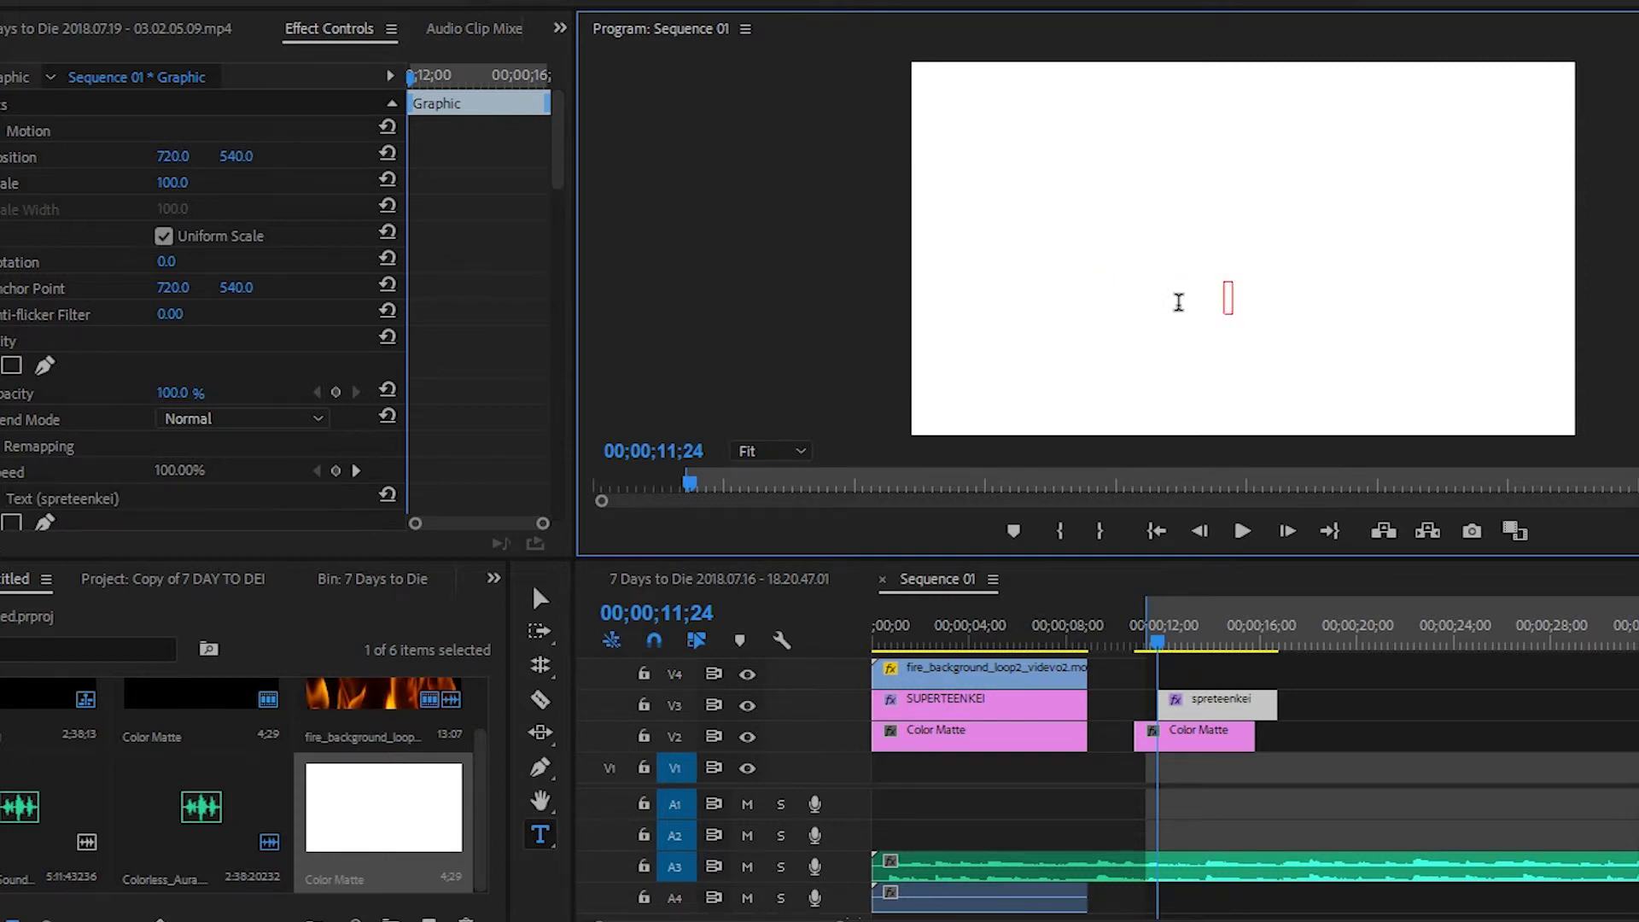
pyautogui.moveTo(561, 149); pyautogui.dragTo(566, 238)
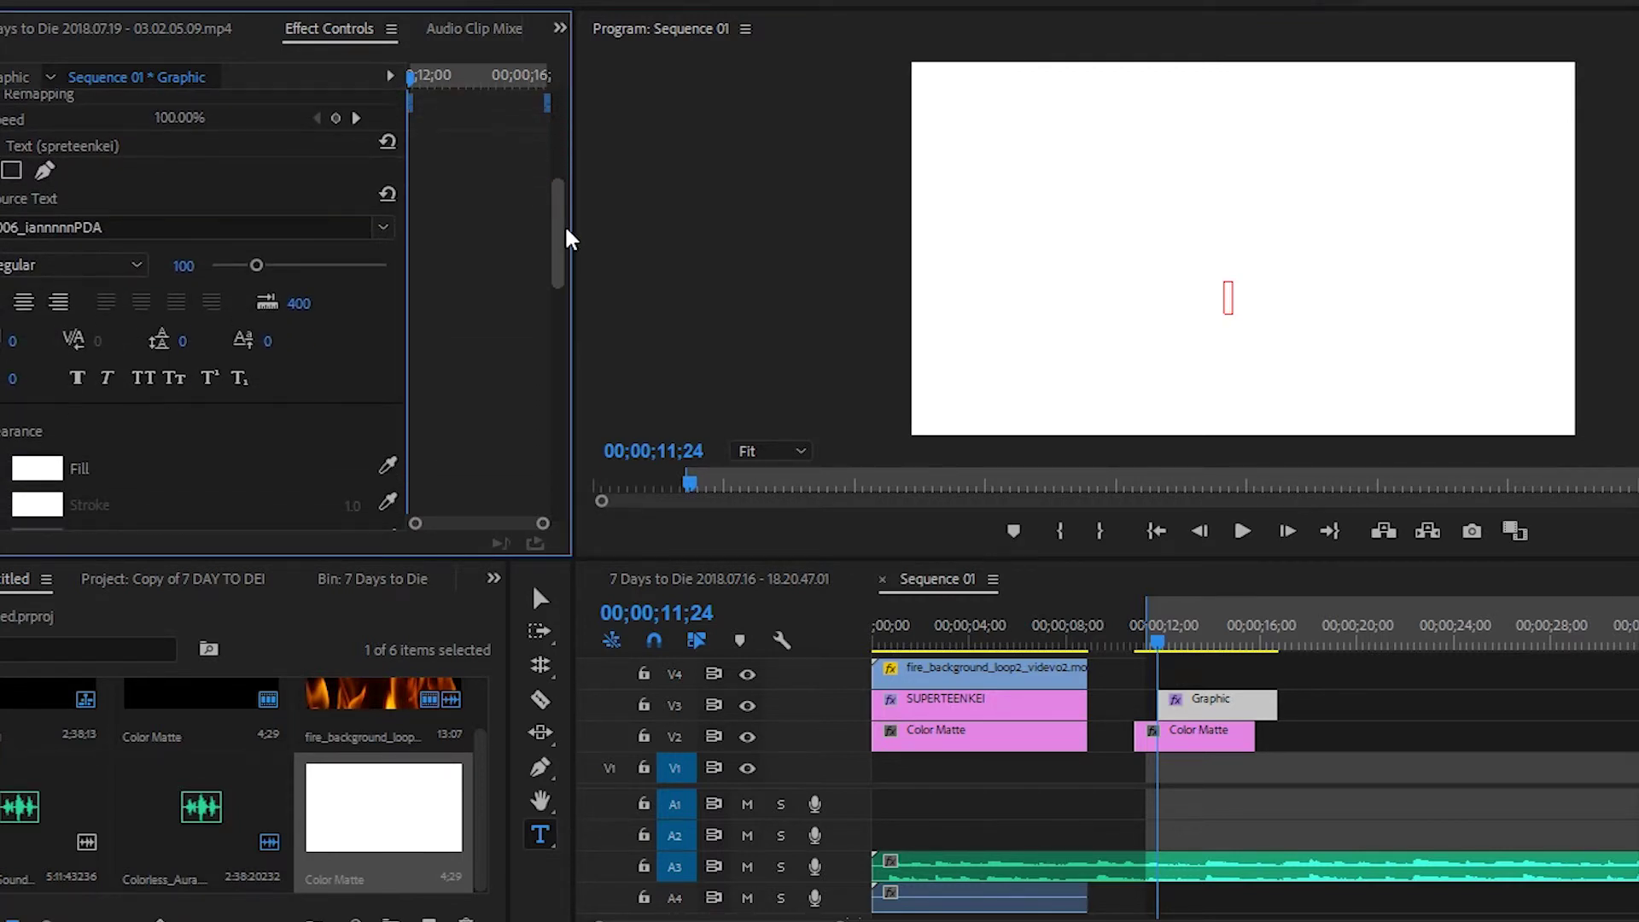
pyautogui.click(37, 468)
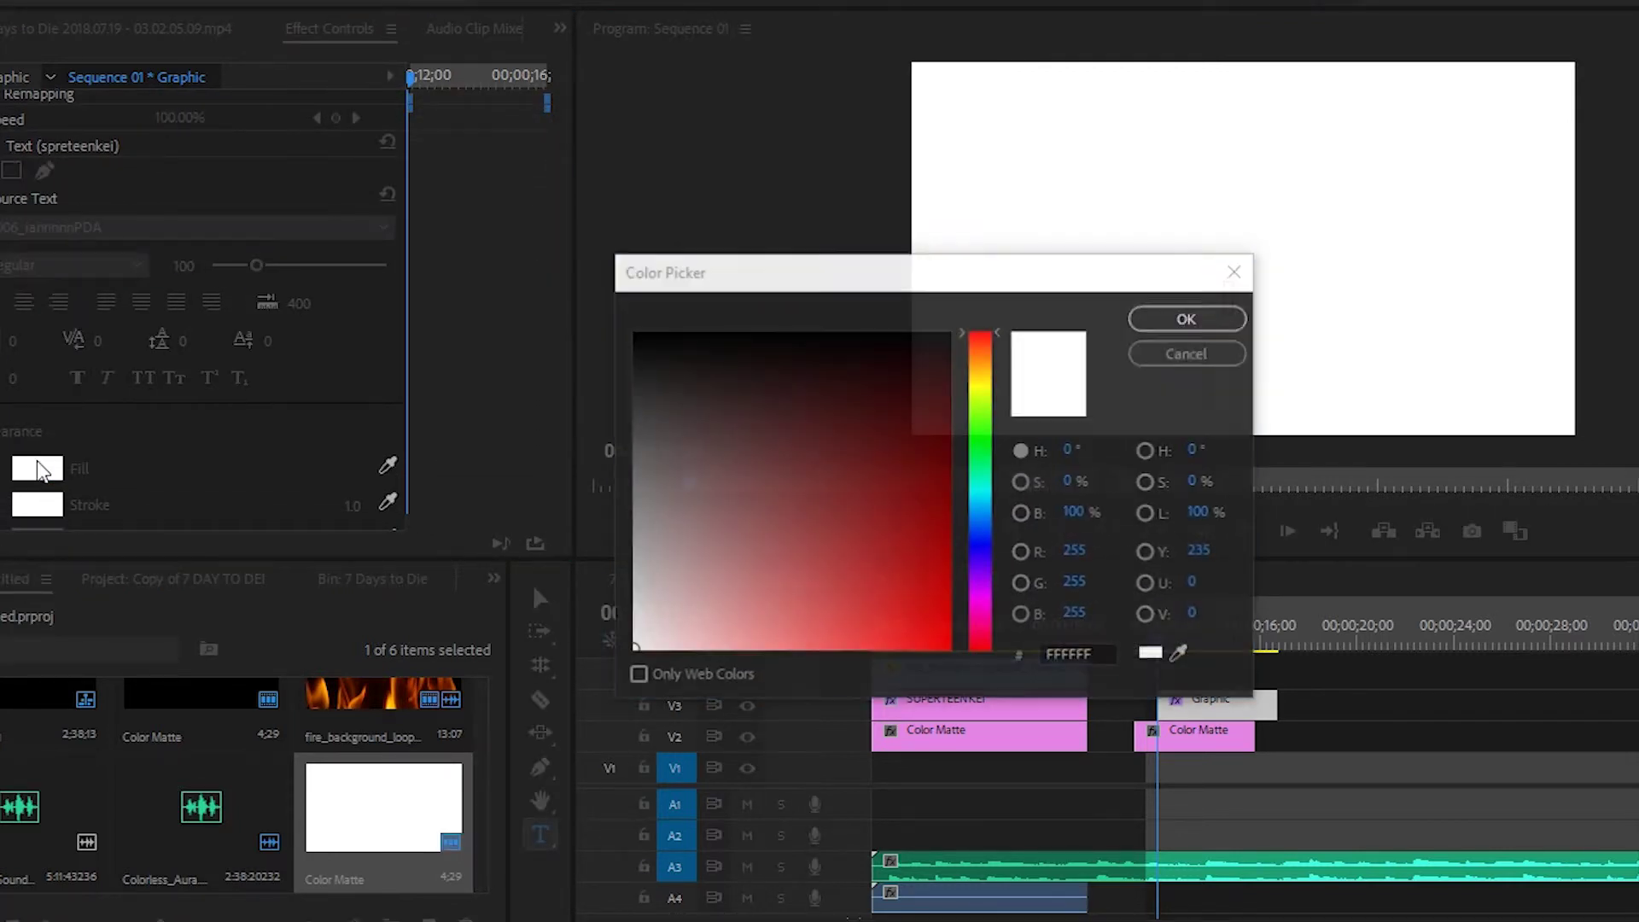
pyautogui.click(794, 332)
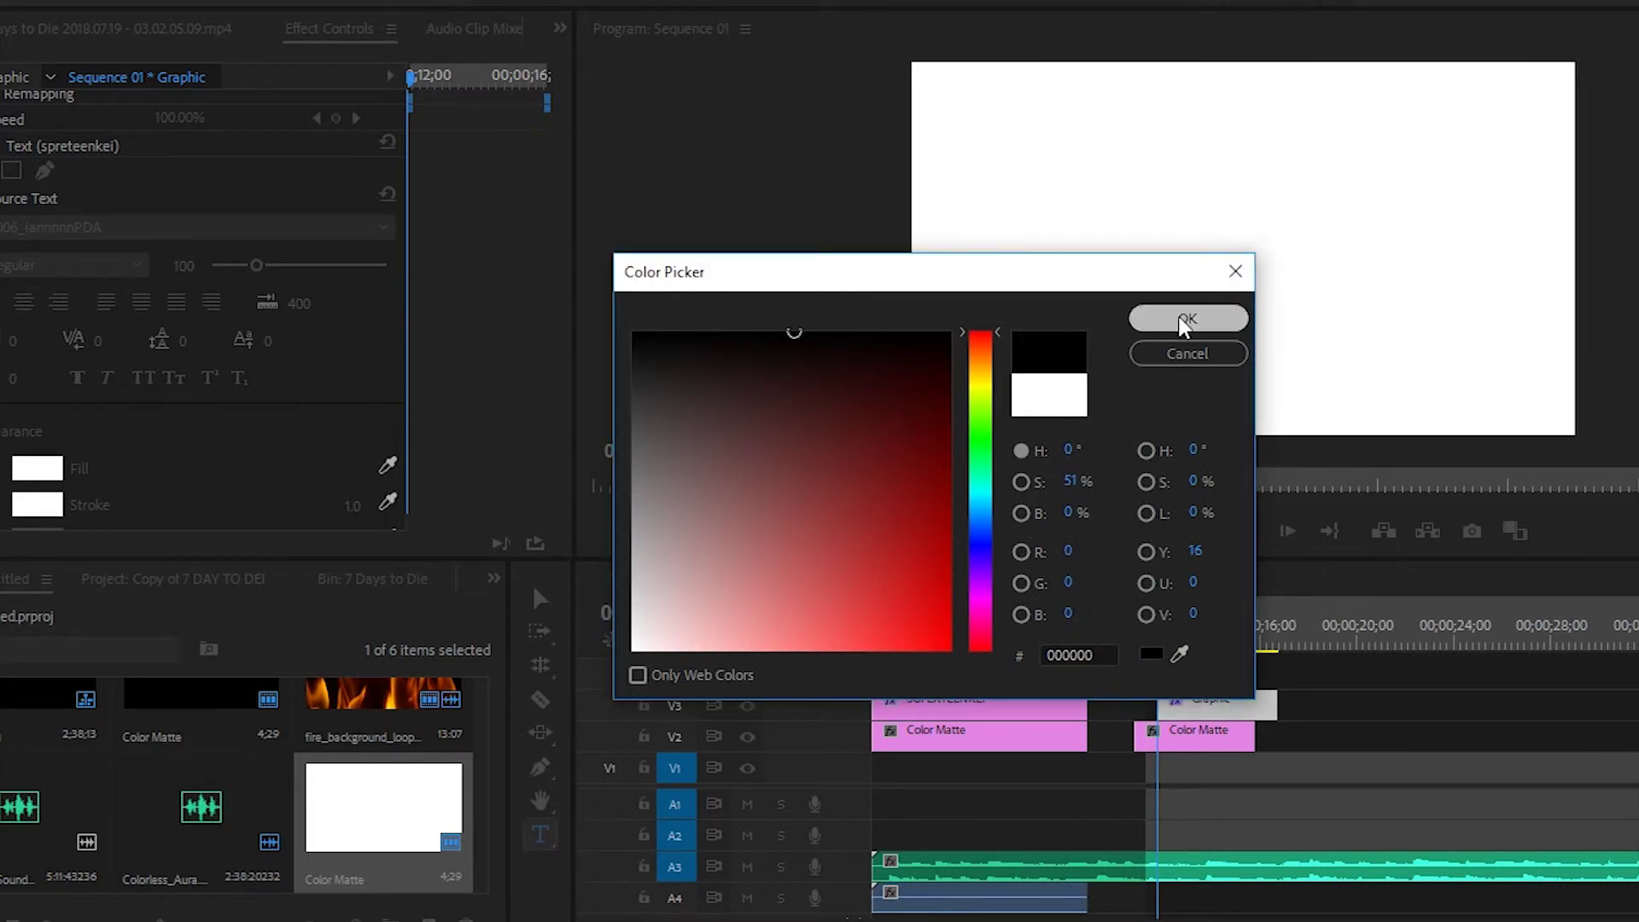
pyautogui.click(1186, 318)
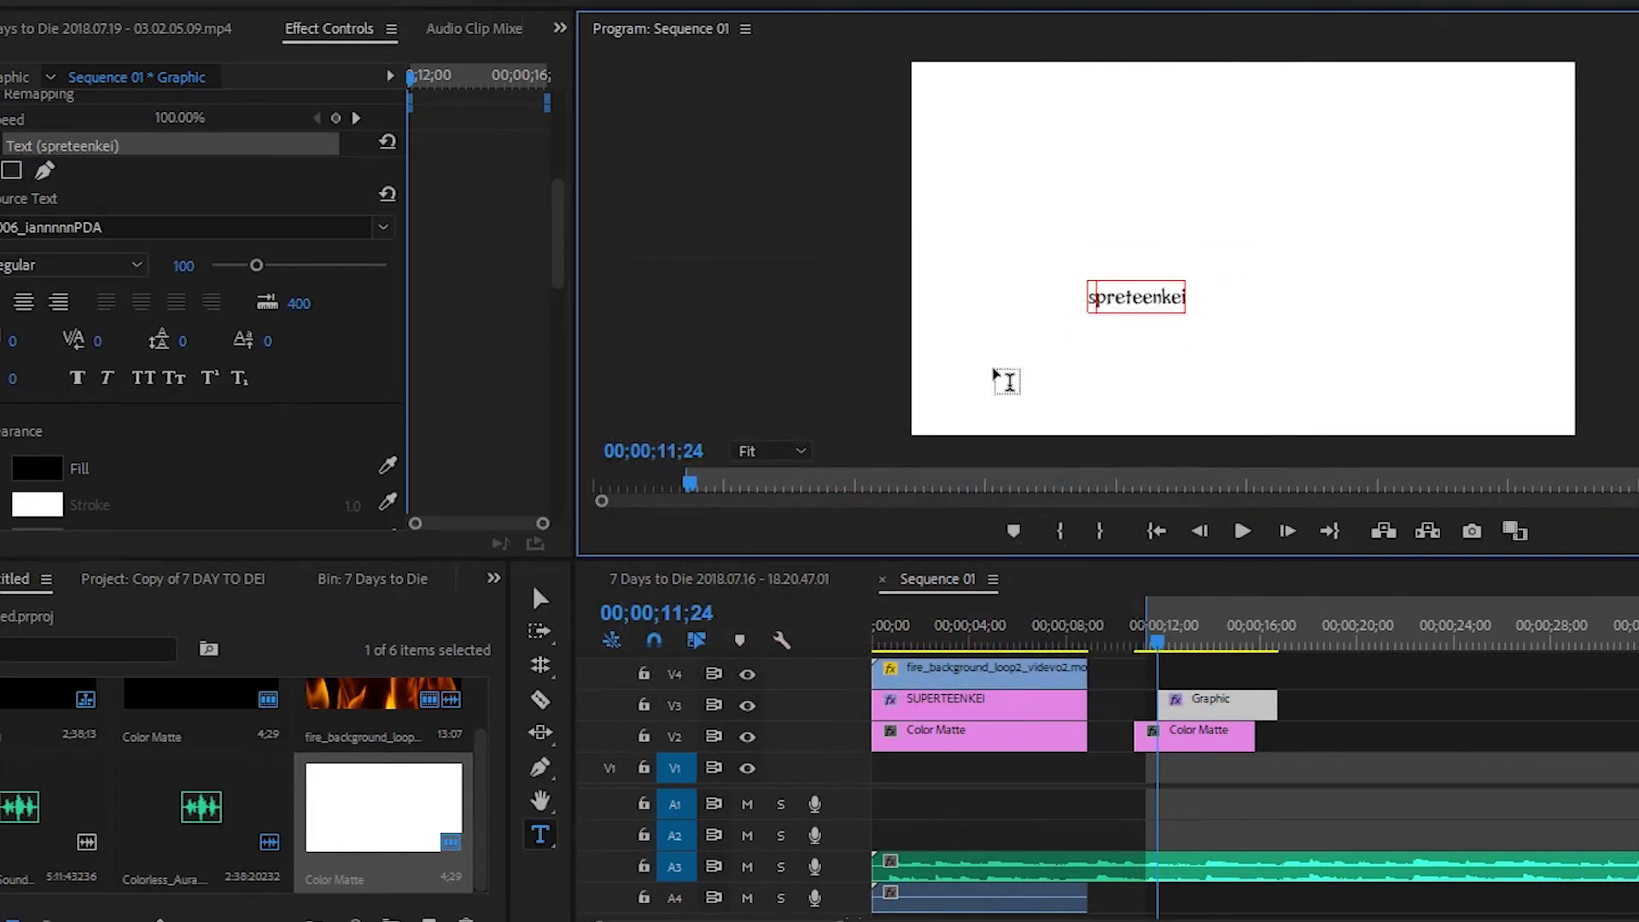
# Scale the spreteenkei text box up so the title sits large and centred on the matte.
pyautogui.press('Escape')
pyautogui.moveTo(1191, 285); pyautogui.dragTo(1552, 170)
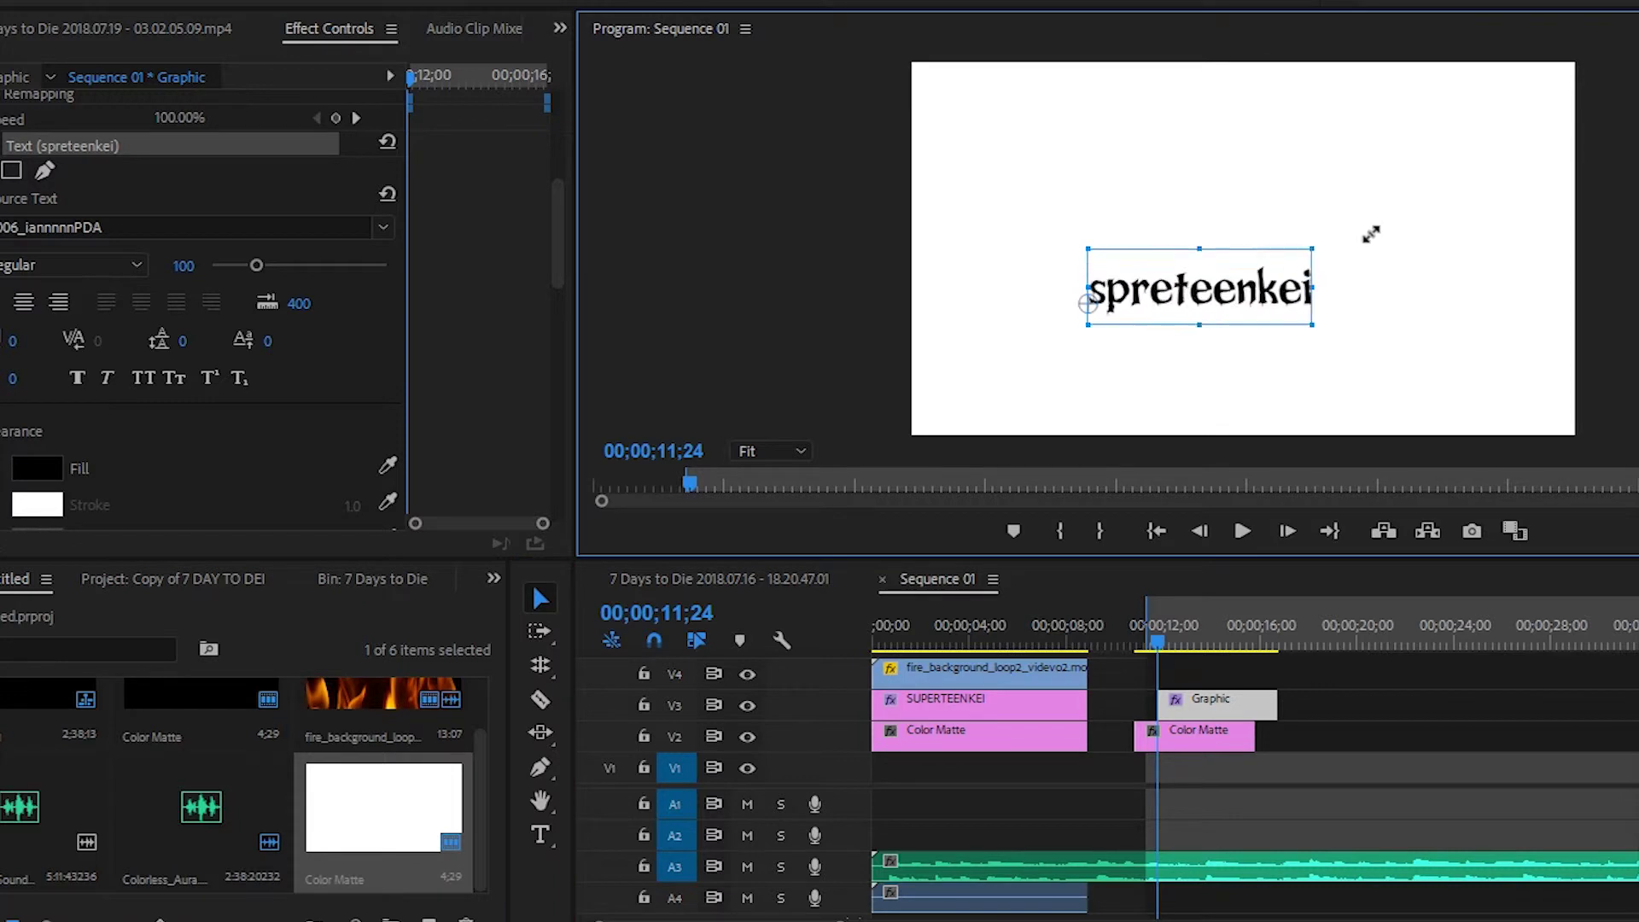
pyautogui.moveTo(1413, 307); pyautogui.dragTo(1365, 287)
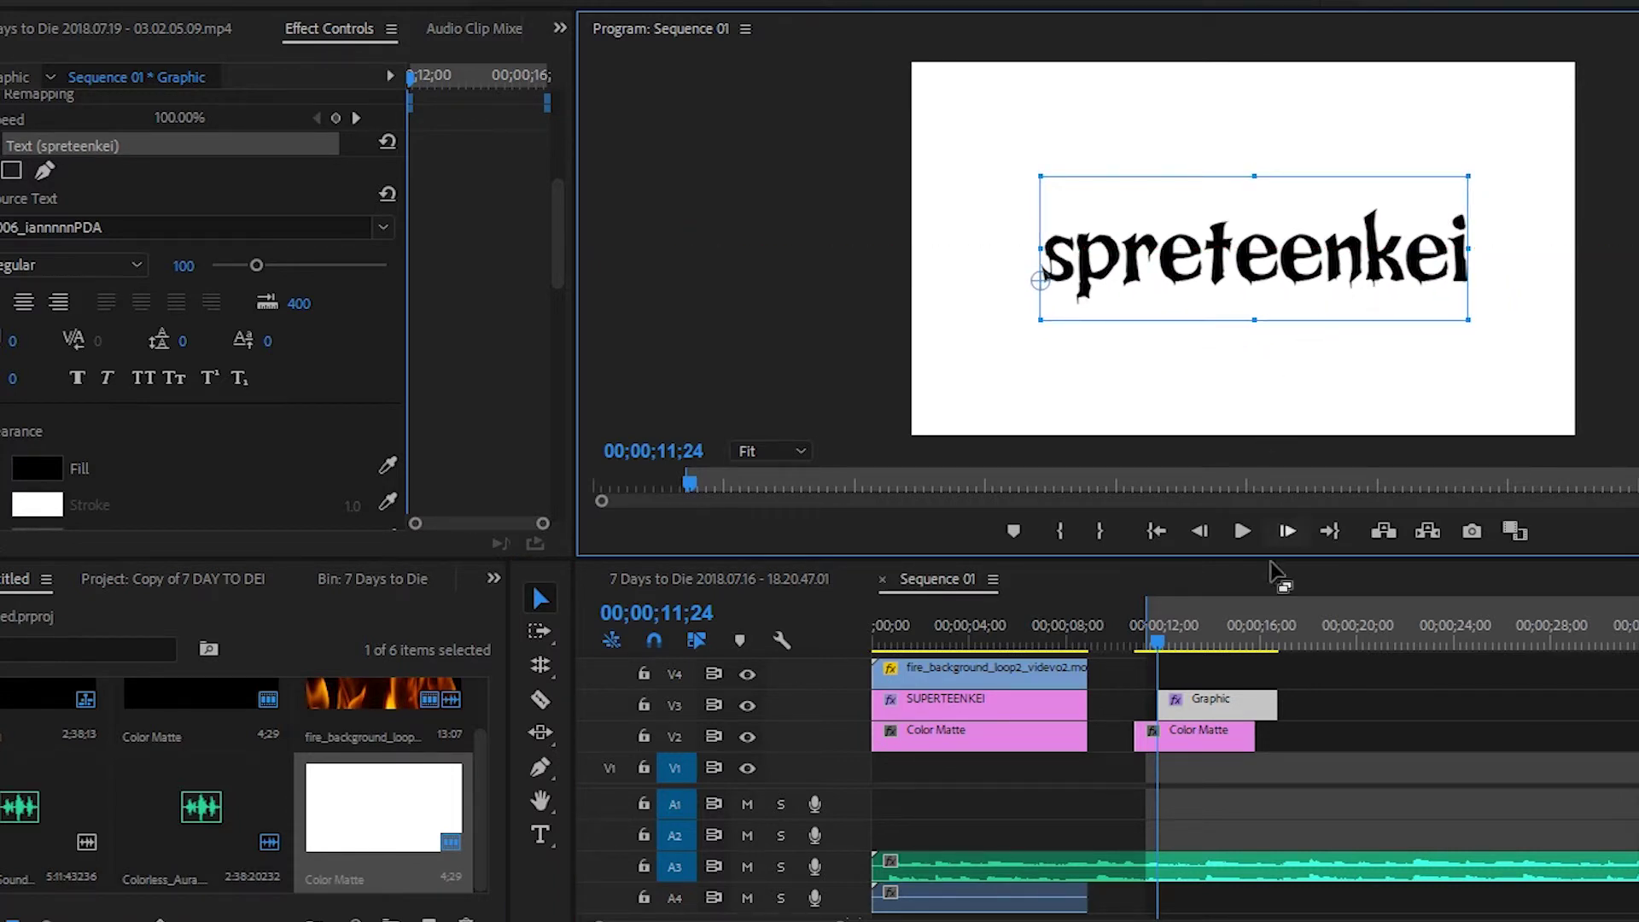
pyautogui.moveTo(1159, 640); pyautogui.dragTo(1139, 640)
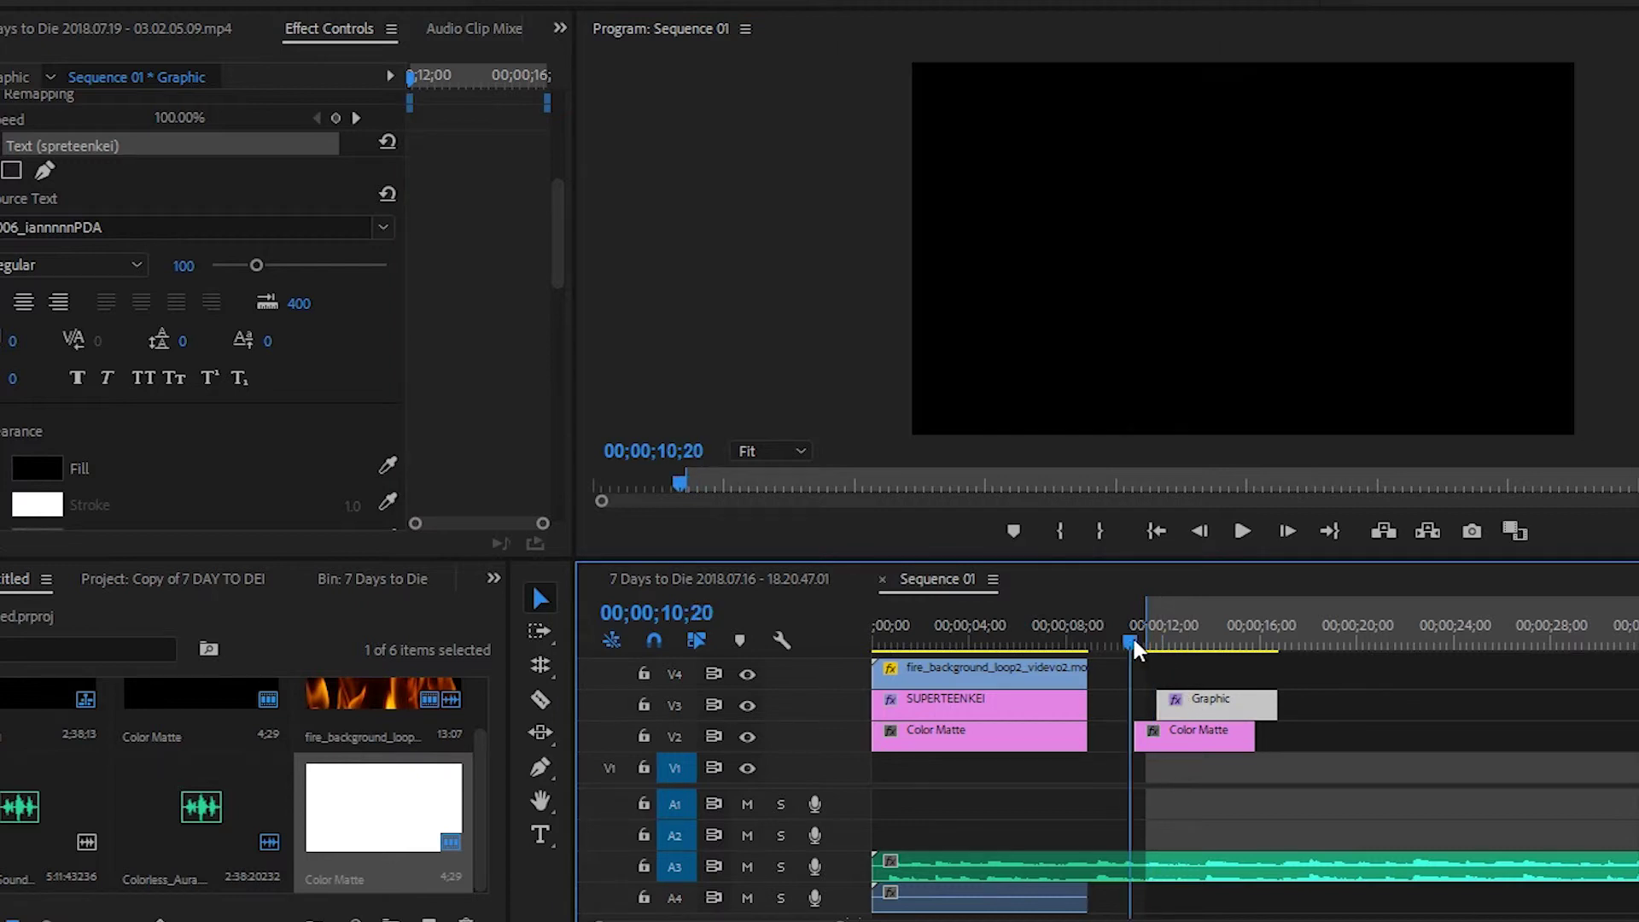
# Align the V3 Graphic clip with the Color Matte clip and preview the second title.
pyautogui.moveTo(1215, 699); pyautogui.dragTo(1194, 700)
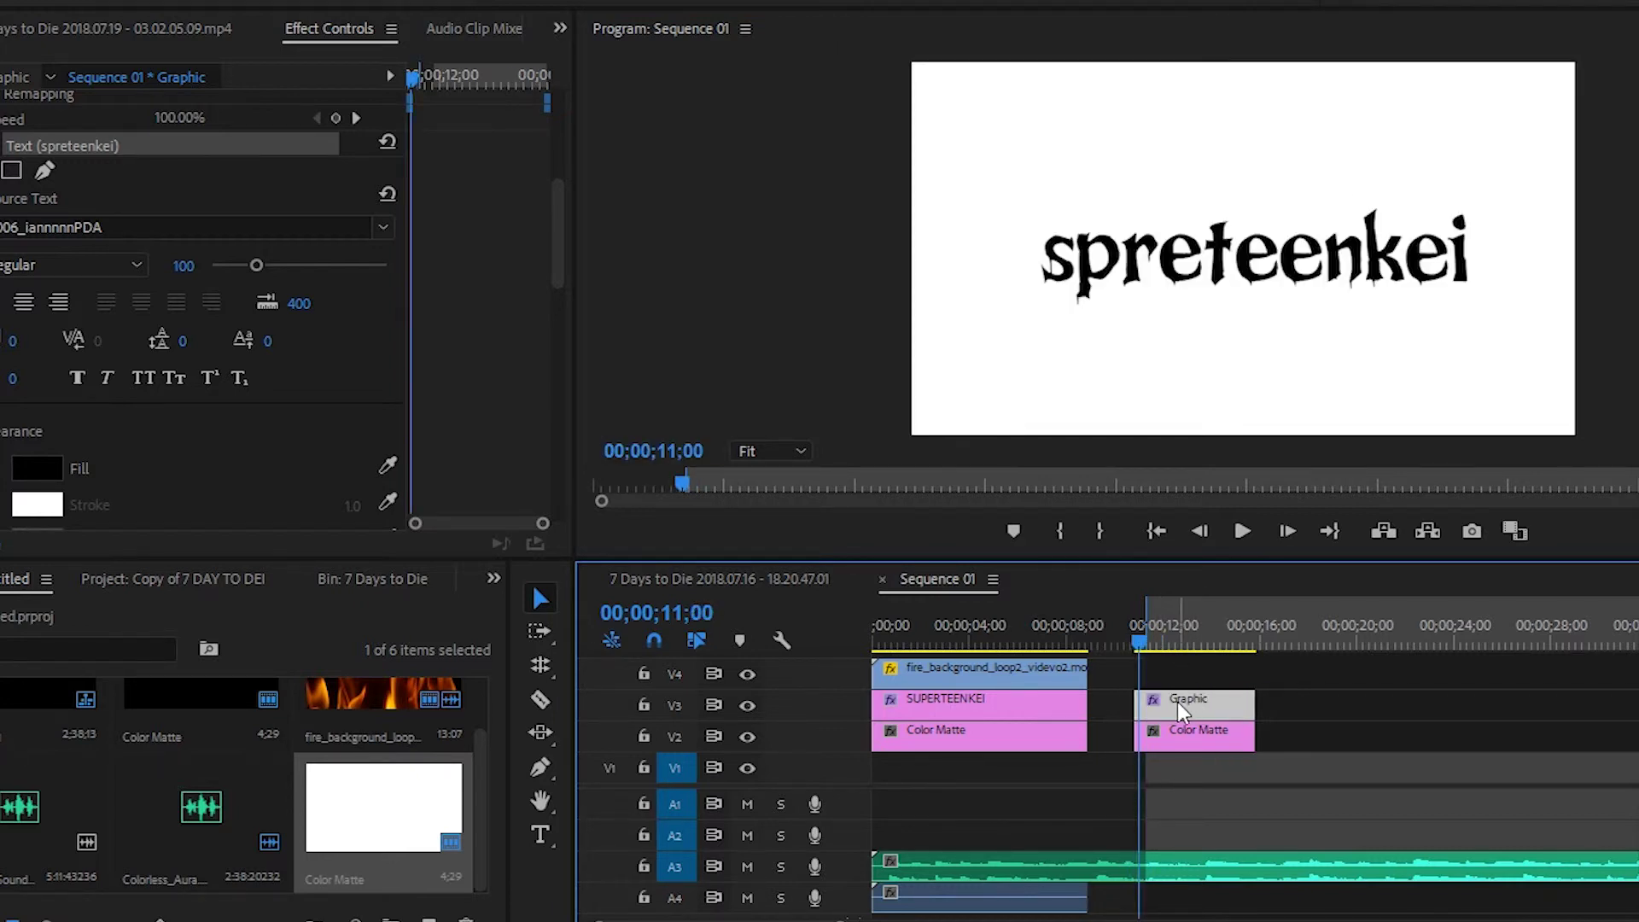
pyautogui.moveTo(1144, 635); pyautogui.dragTo(1135, 628)
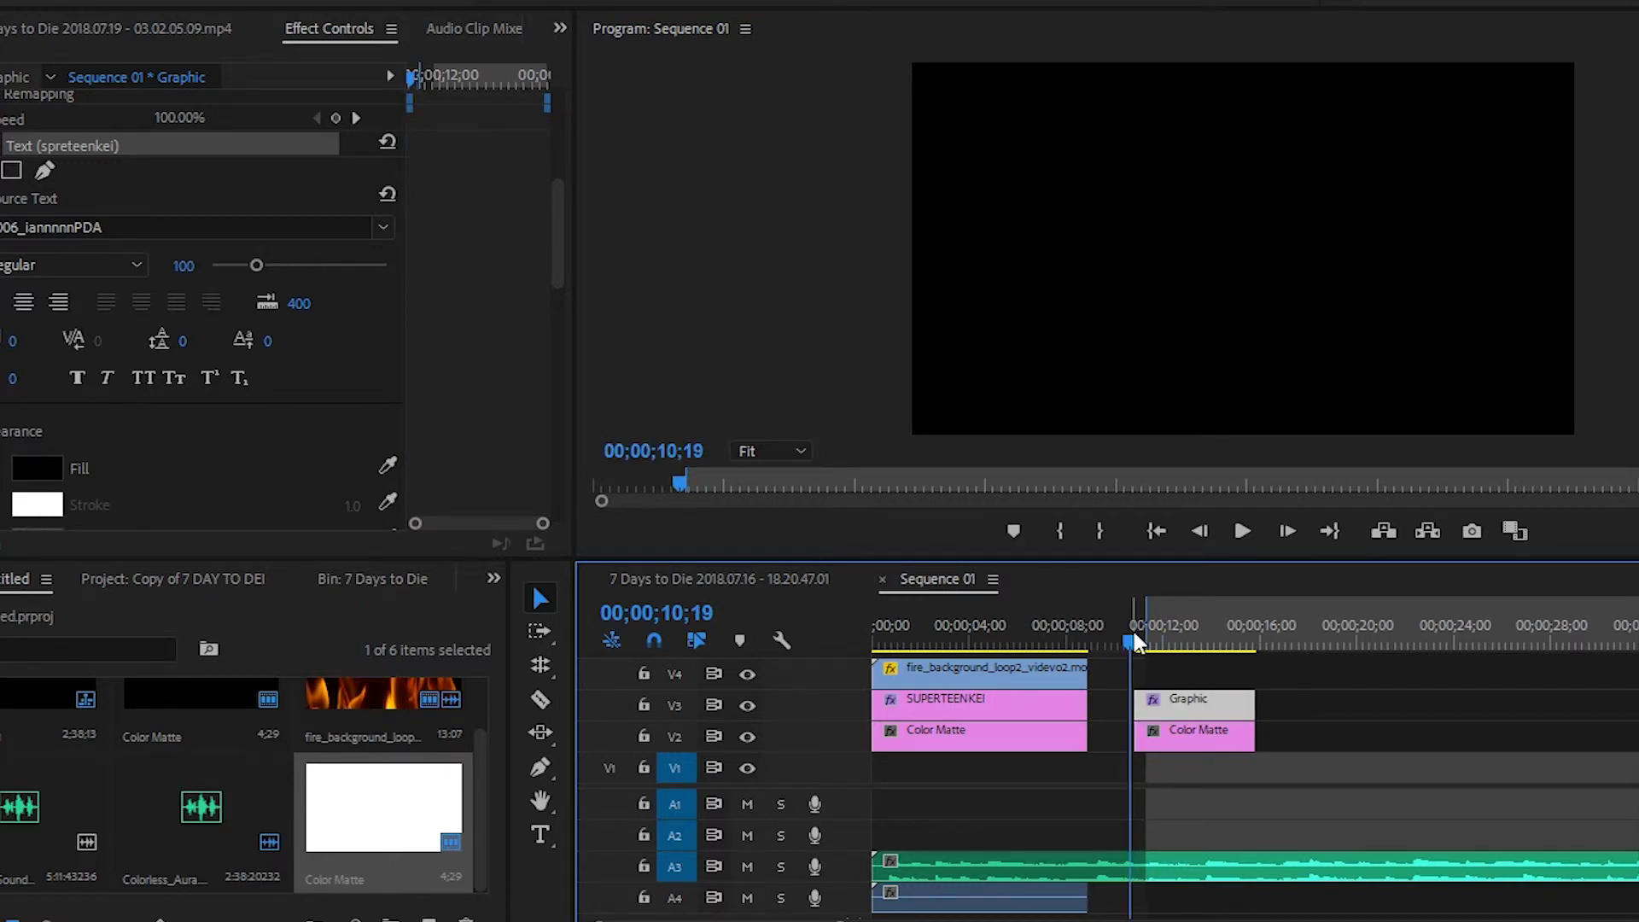
pyautogui.press('space')
pyautogui.click(1047, 677)
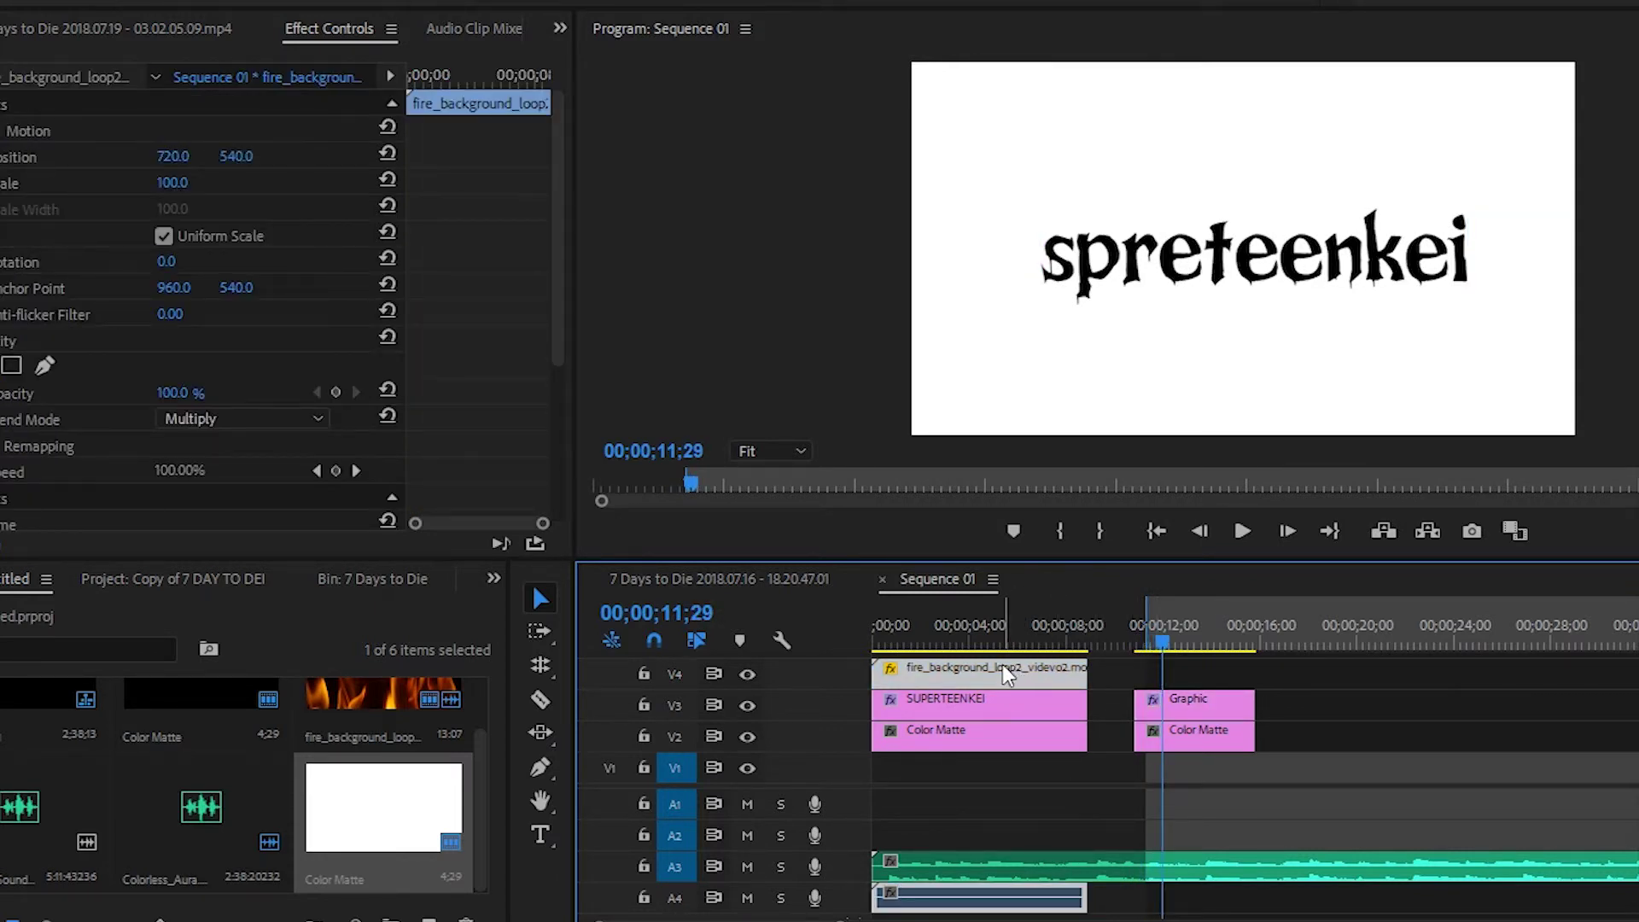
# Copy the fire_background_loop2 clip onto V4 above the Graphic clip and play it back.
pyautogui.keyDown('alt'); pyautogui.moveTo(1006, 674); pyautogui.dragTo(1271, 693); pyautogui.keyUp('alt')
pyautogui.moveTo(1175, 650); pyautogui.dragTo(1129, 633)
pyautogui.press('space')
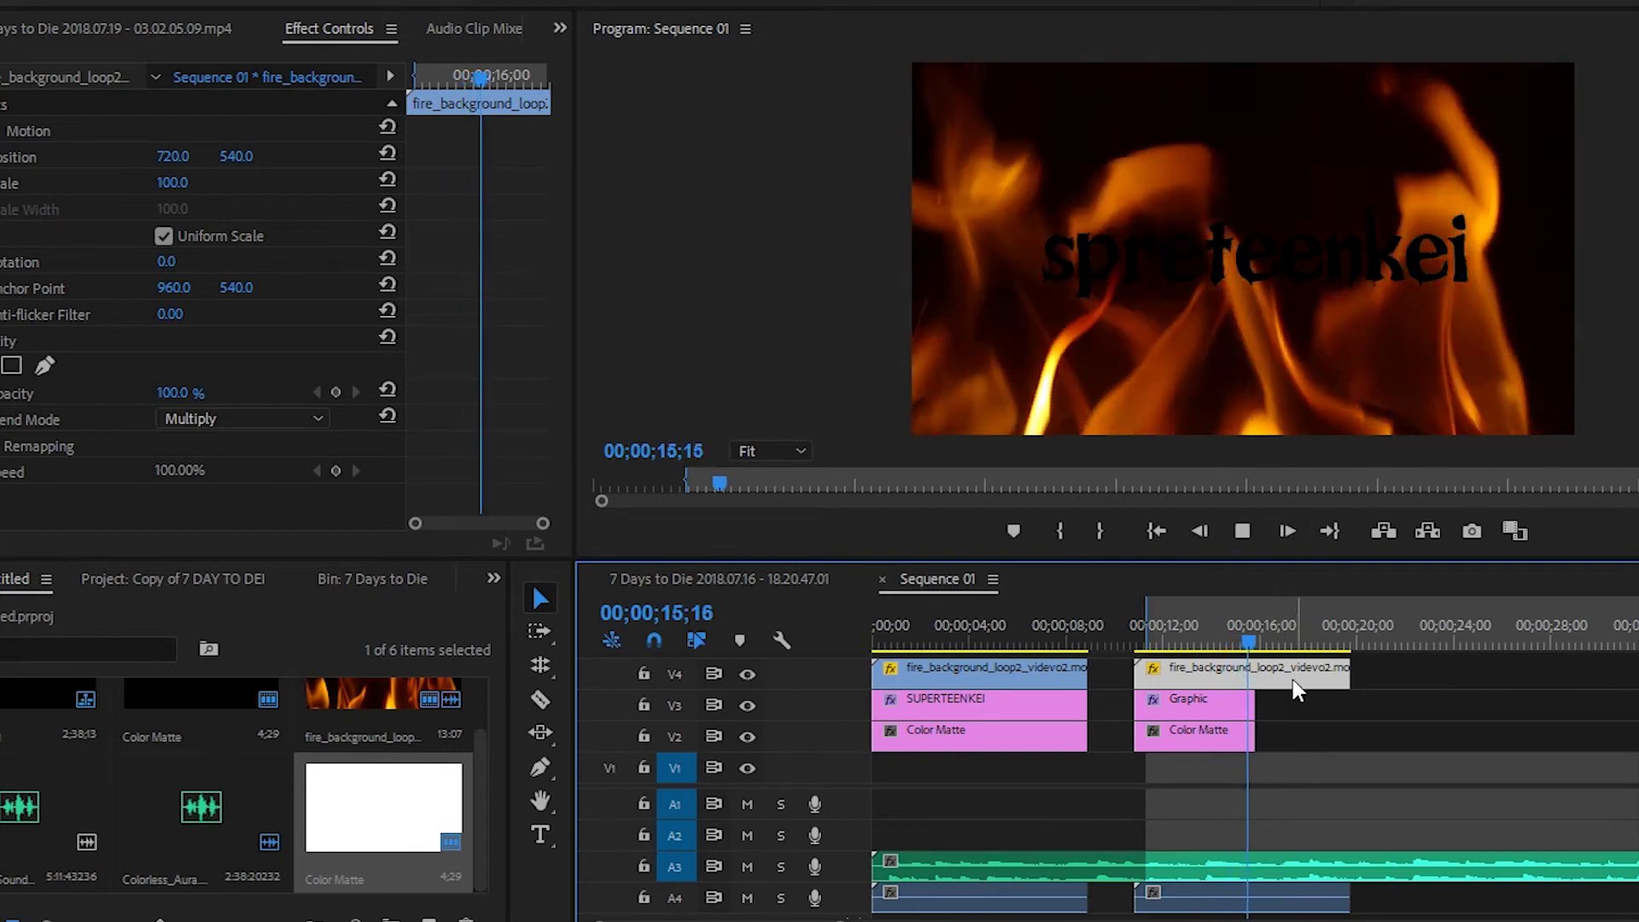
pyautogui.click(1165, 642)
# Set the V4 fire clip's Opacity blend mode to Screen in Effect Controls.
pyautogui.moveTo(1174, 647); pyautogui.dragTo(1134, 645)
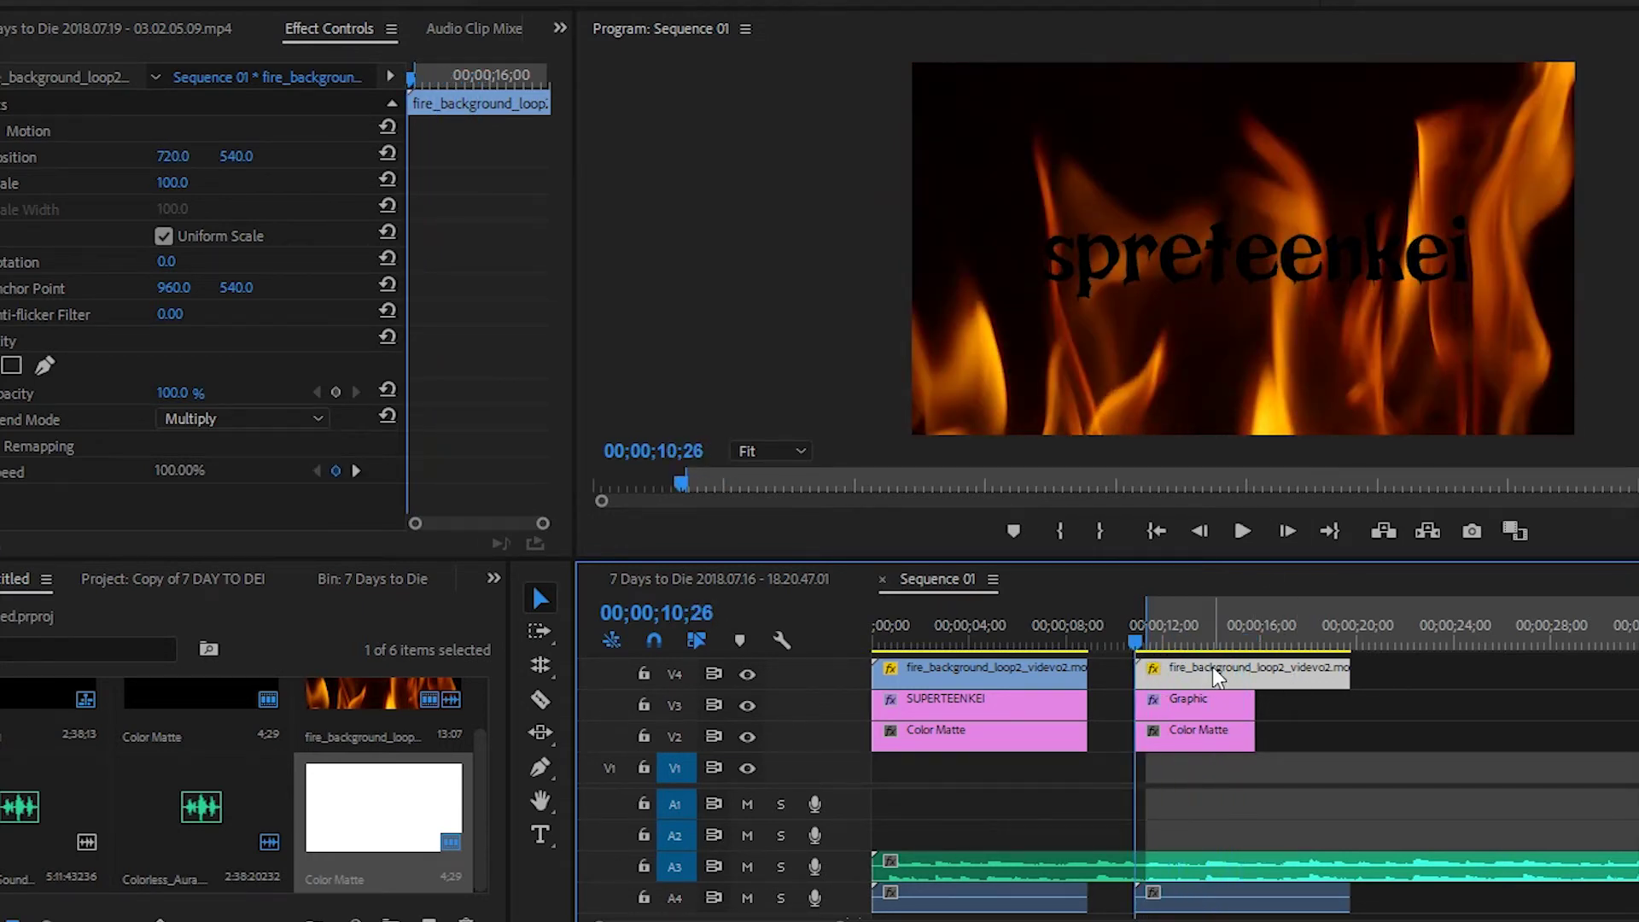
pyautogui.click(333, 30)
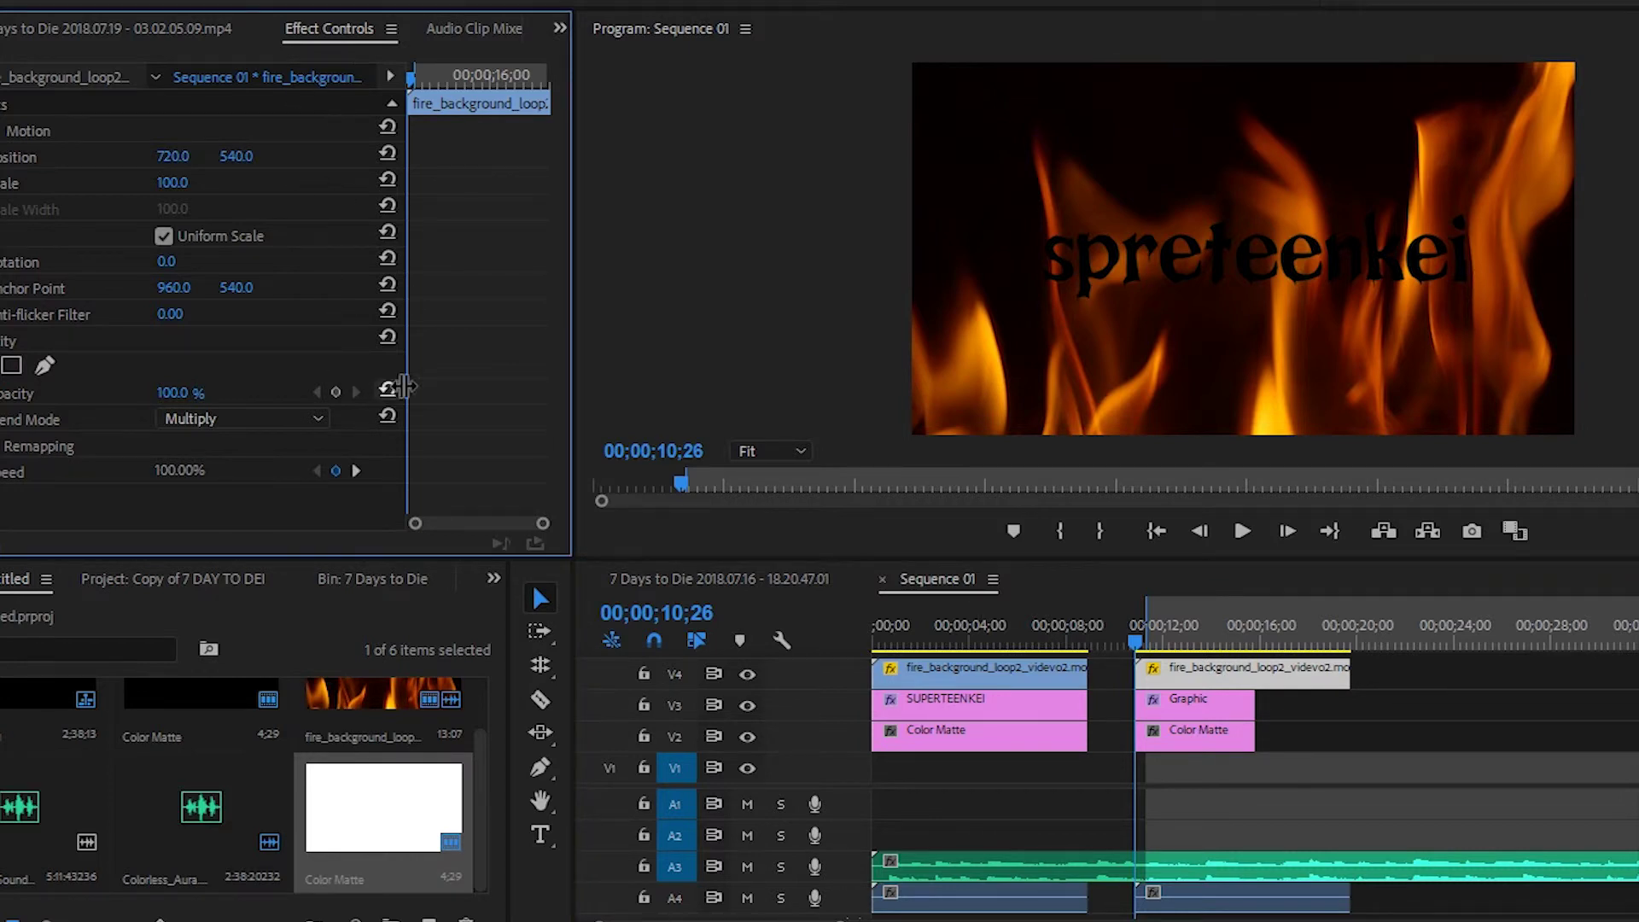
pyautogui.click(265, 419)
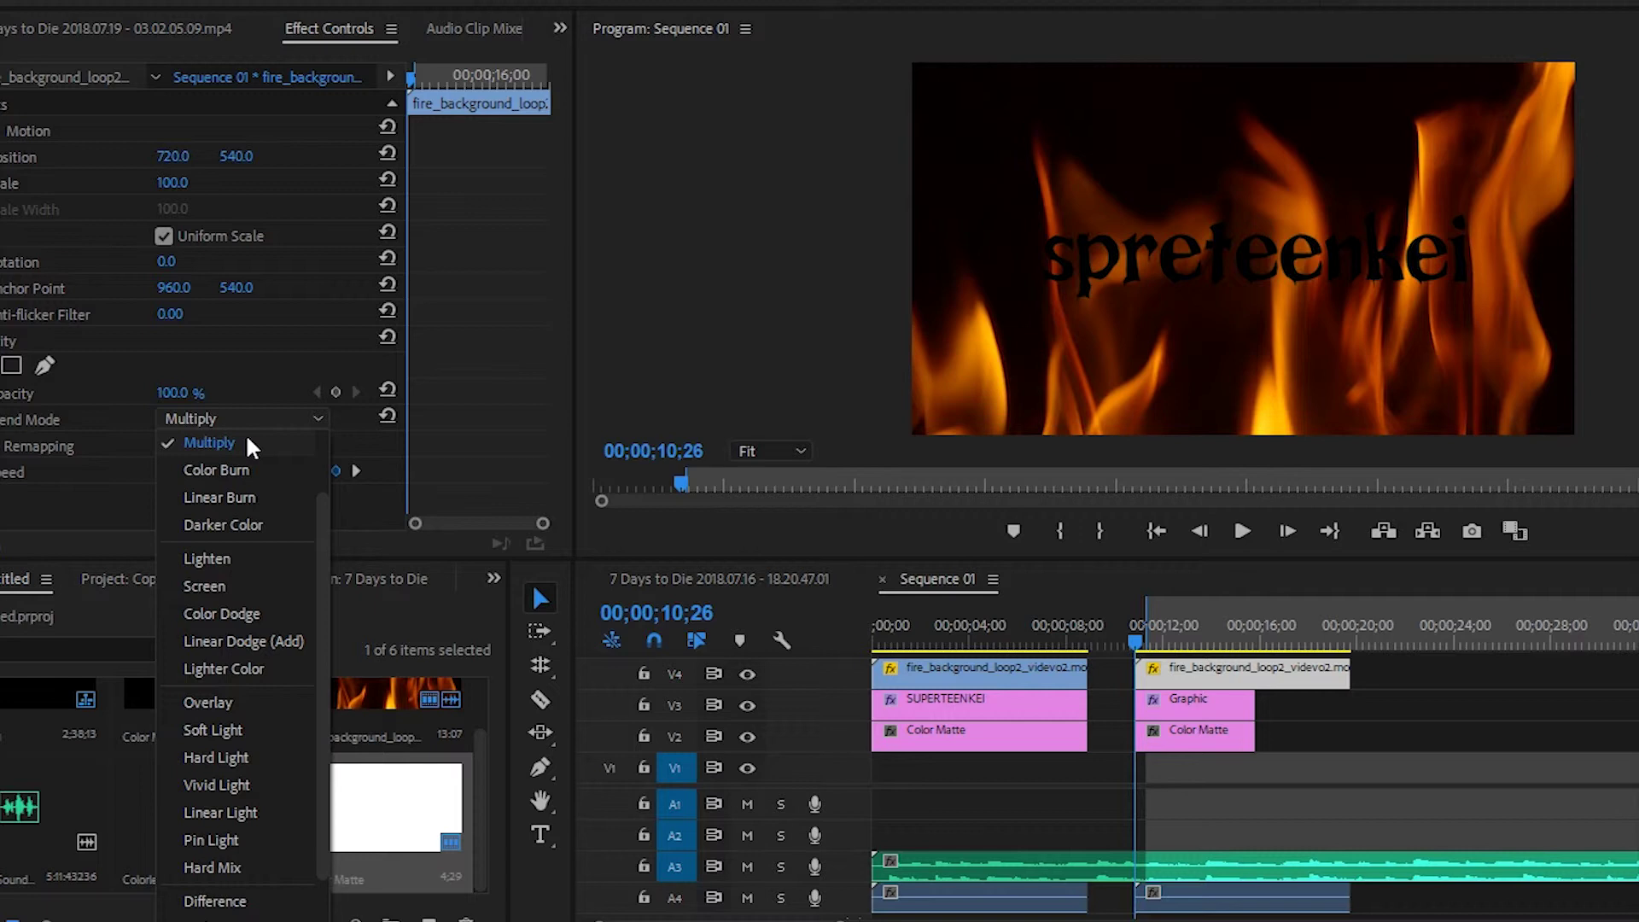
pyautogui.click(205, 586)
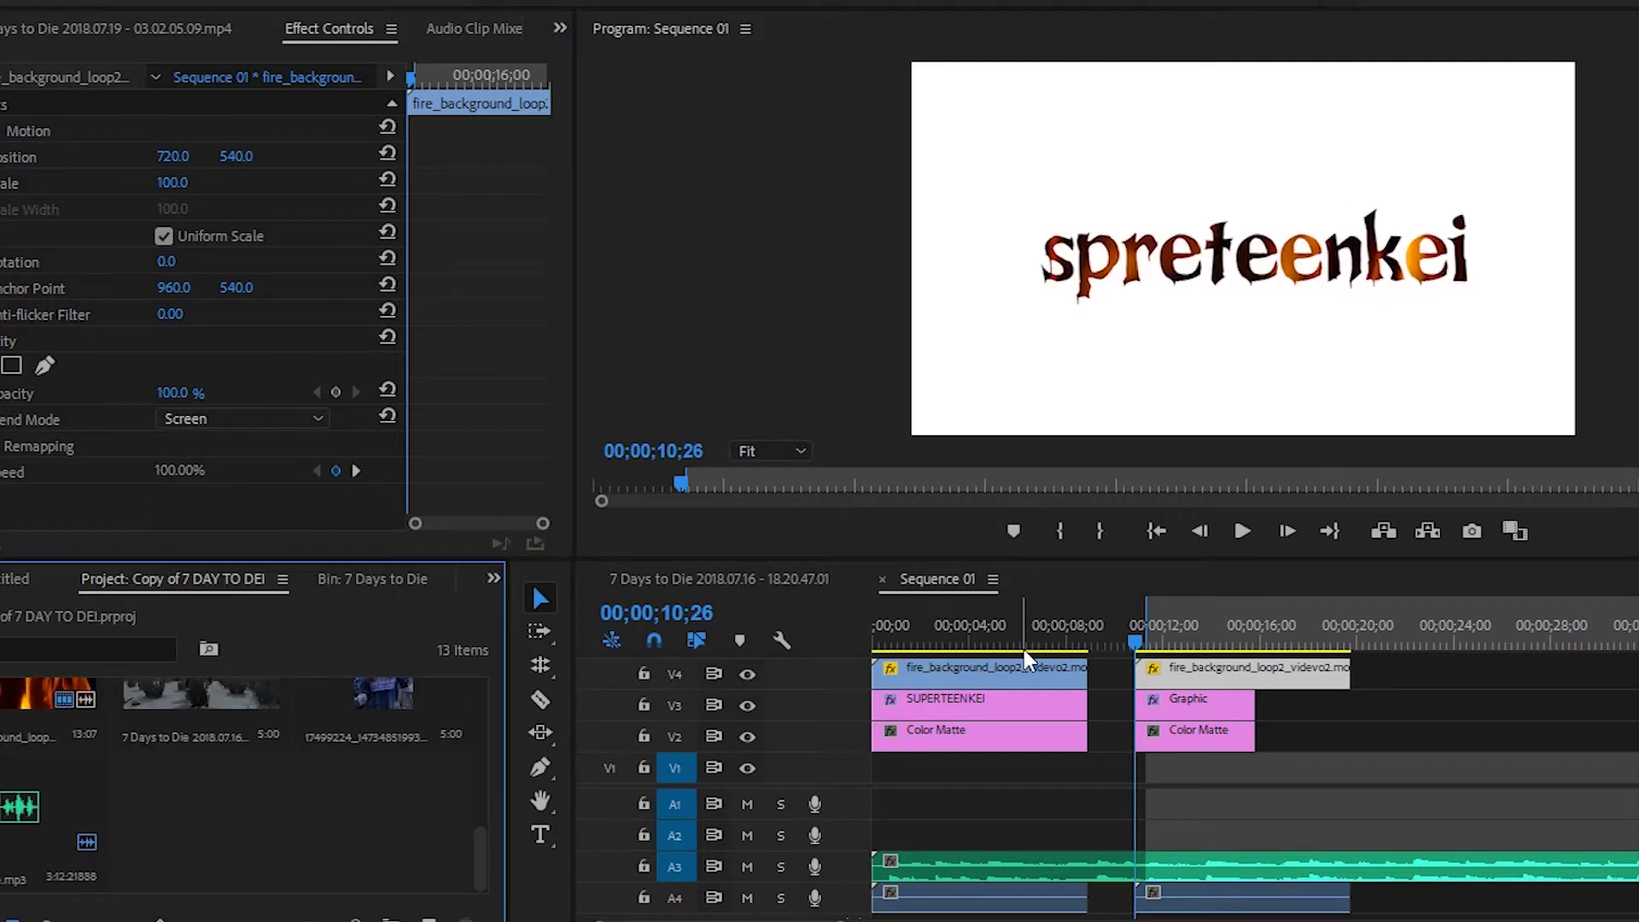
# Preview the fire-filled title, then trim the fire copy to end with the Graphic clip.
pyautogui.click(1135, 649)
pyautogui.press('space')
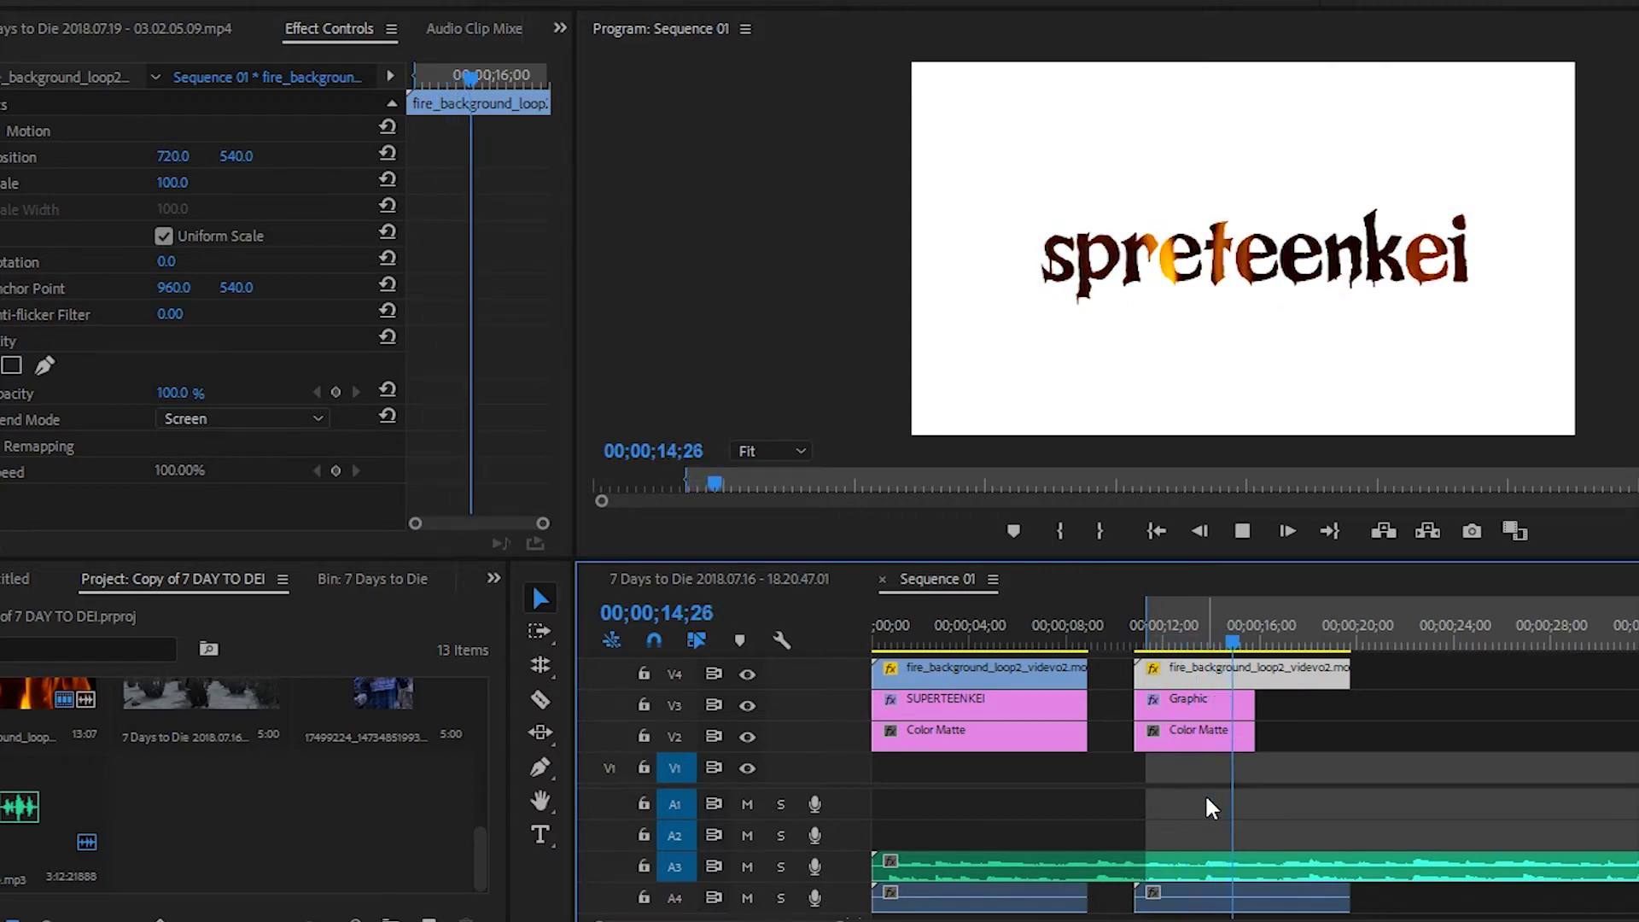
pyautogui.press('space')
pyautogui.moveTo(1348, 668); pyautogui.dragTo(1252, 672)
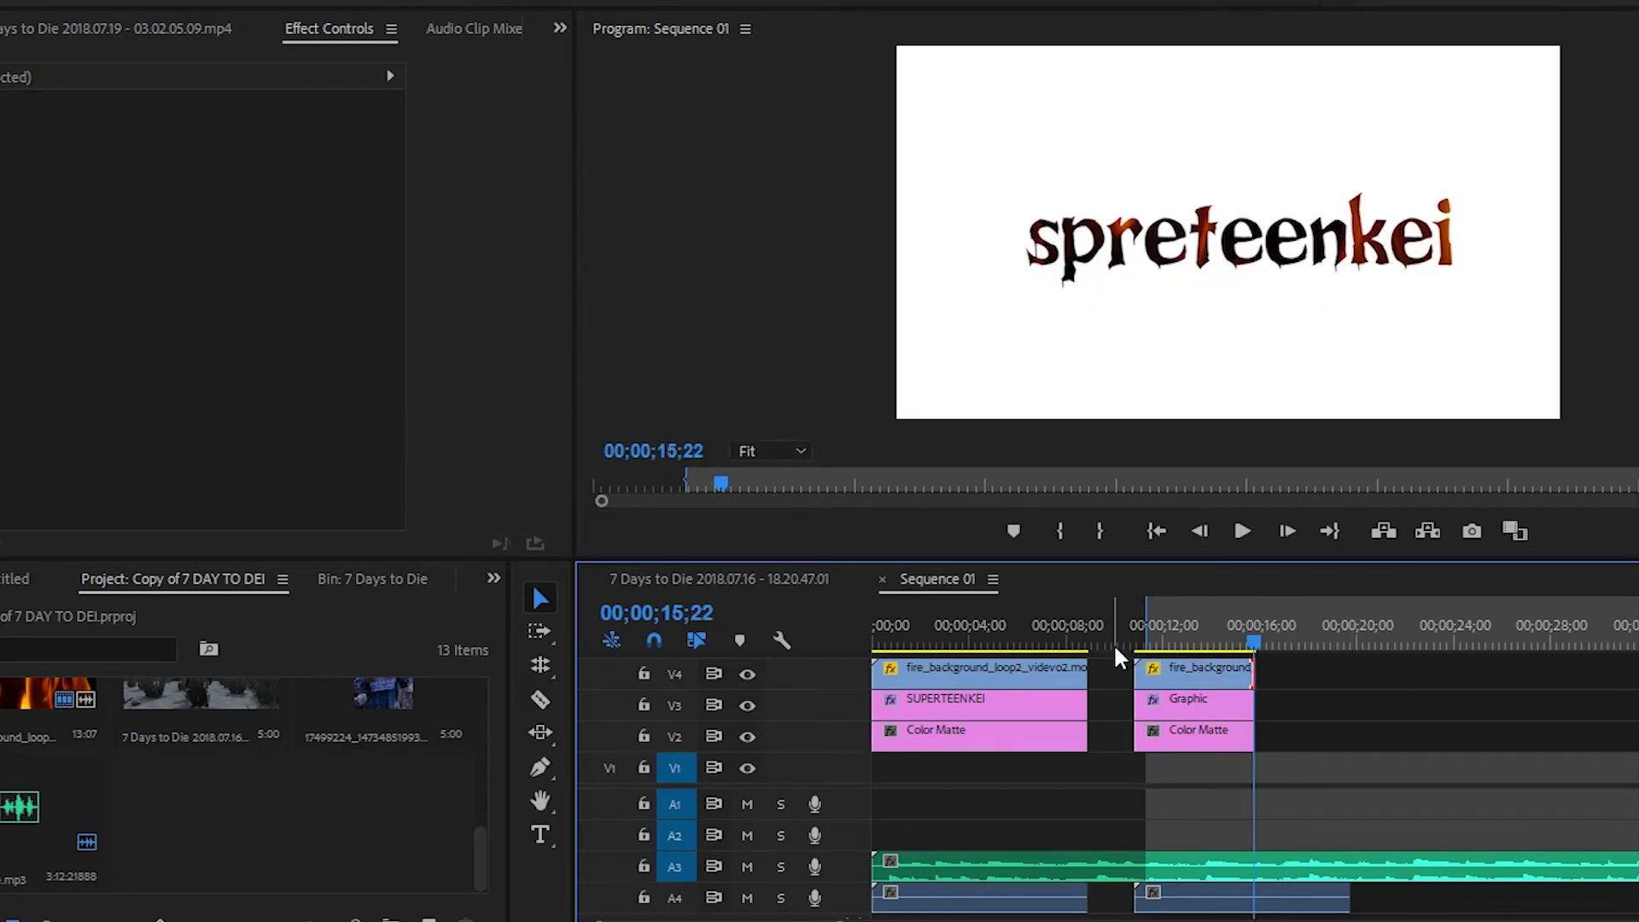
# Play back the trimmed title, park at 12;17 and select the first Color Matte clip.
pyautogui.click(1135, 650)
pyautogui.press('space')
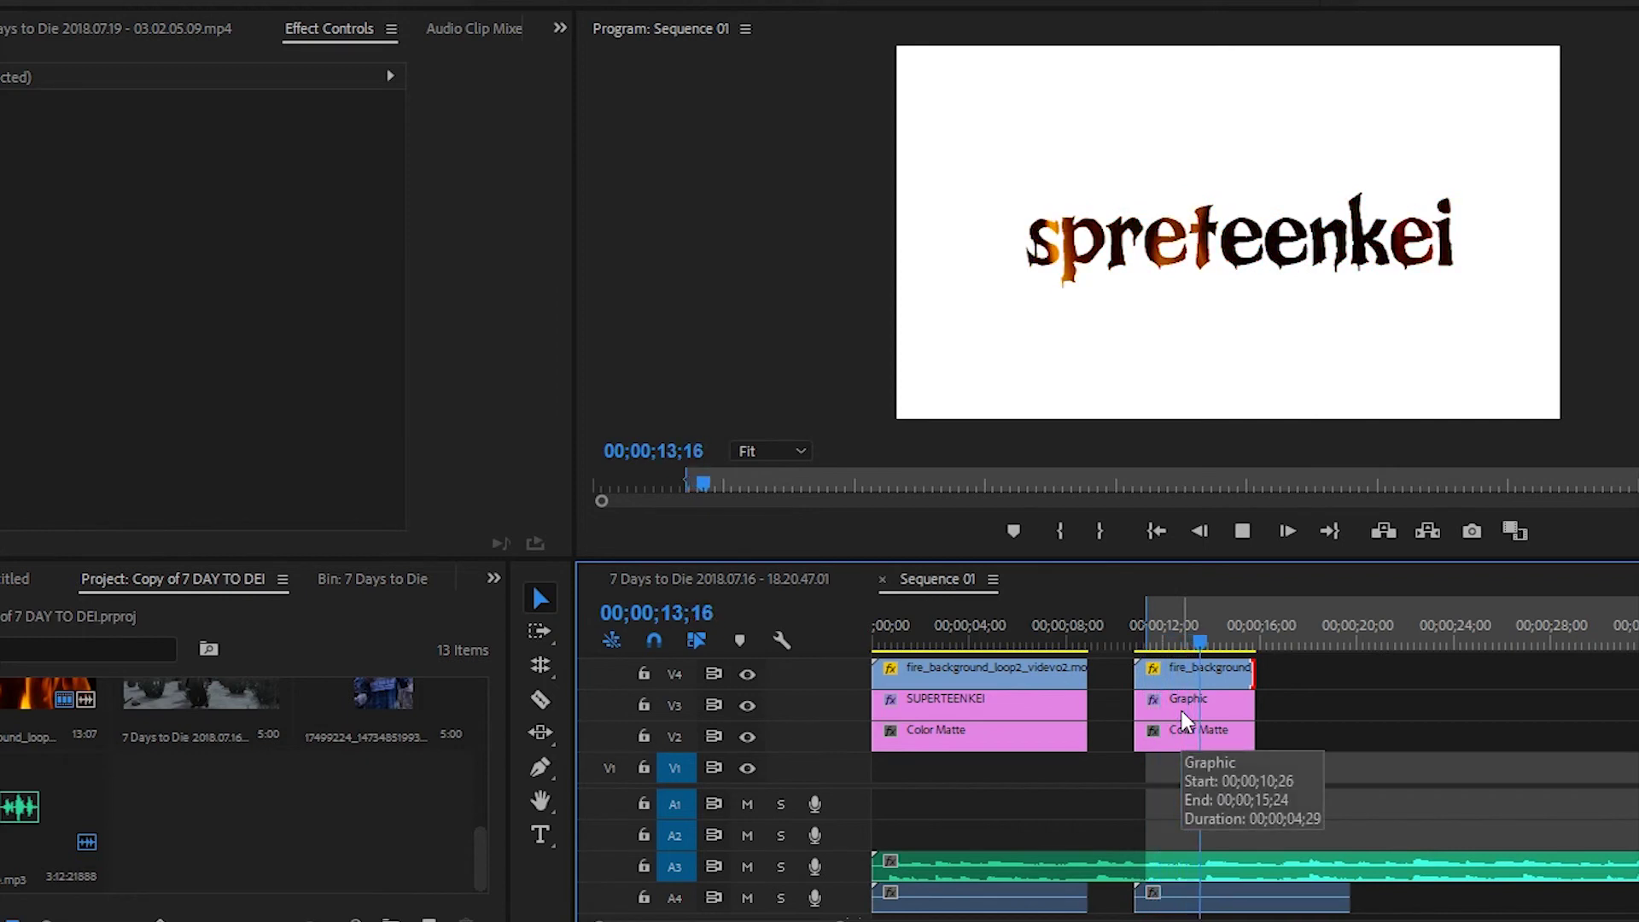
pyautogui.press('space')
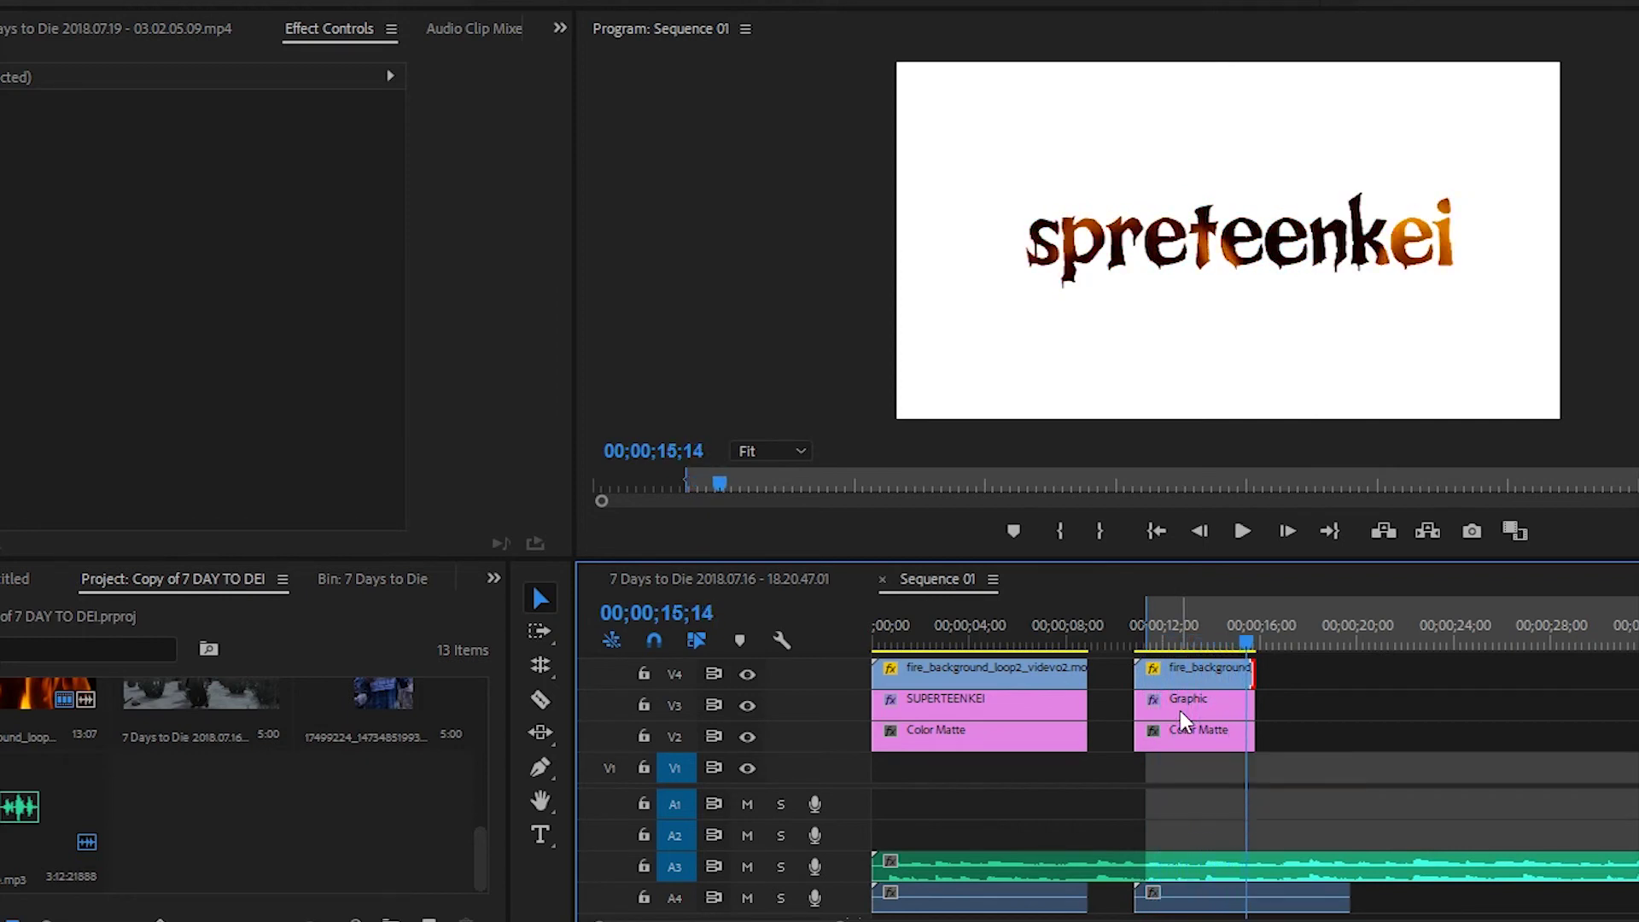
pyautogui.moveTo(1244, 633); pyautogui.dragTo(1176, 630)
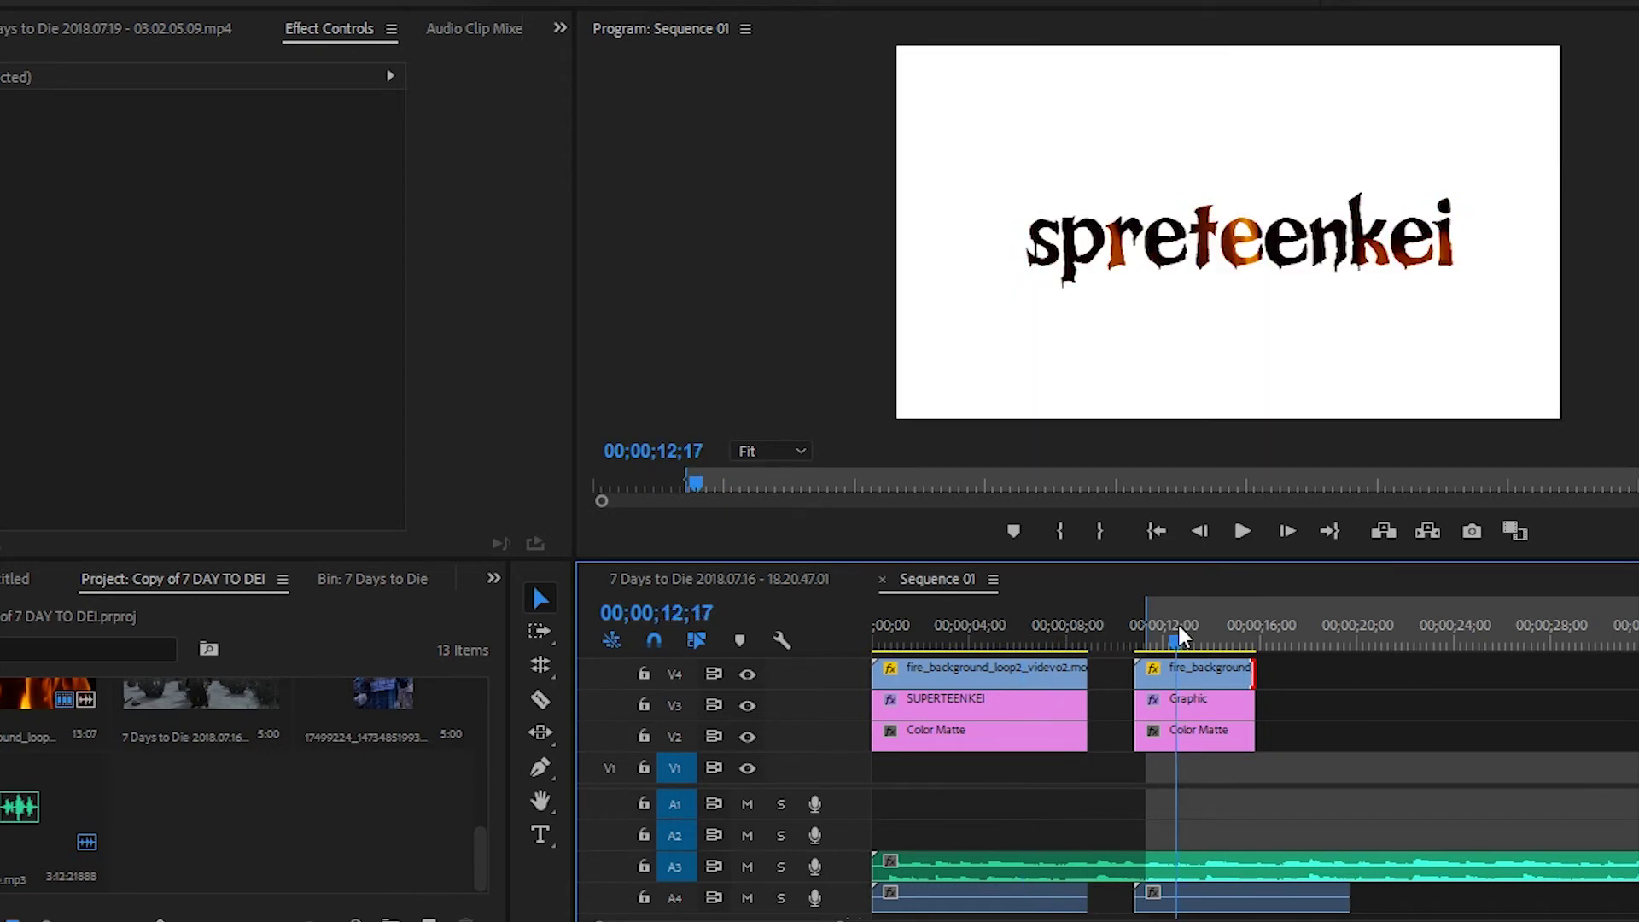
pyautogui.click(1010, 732)
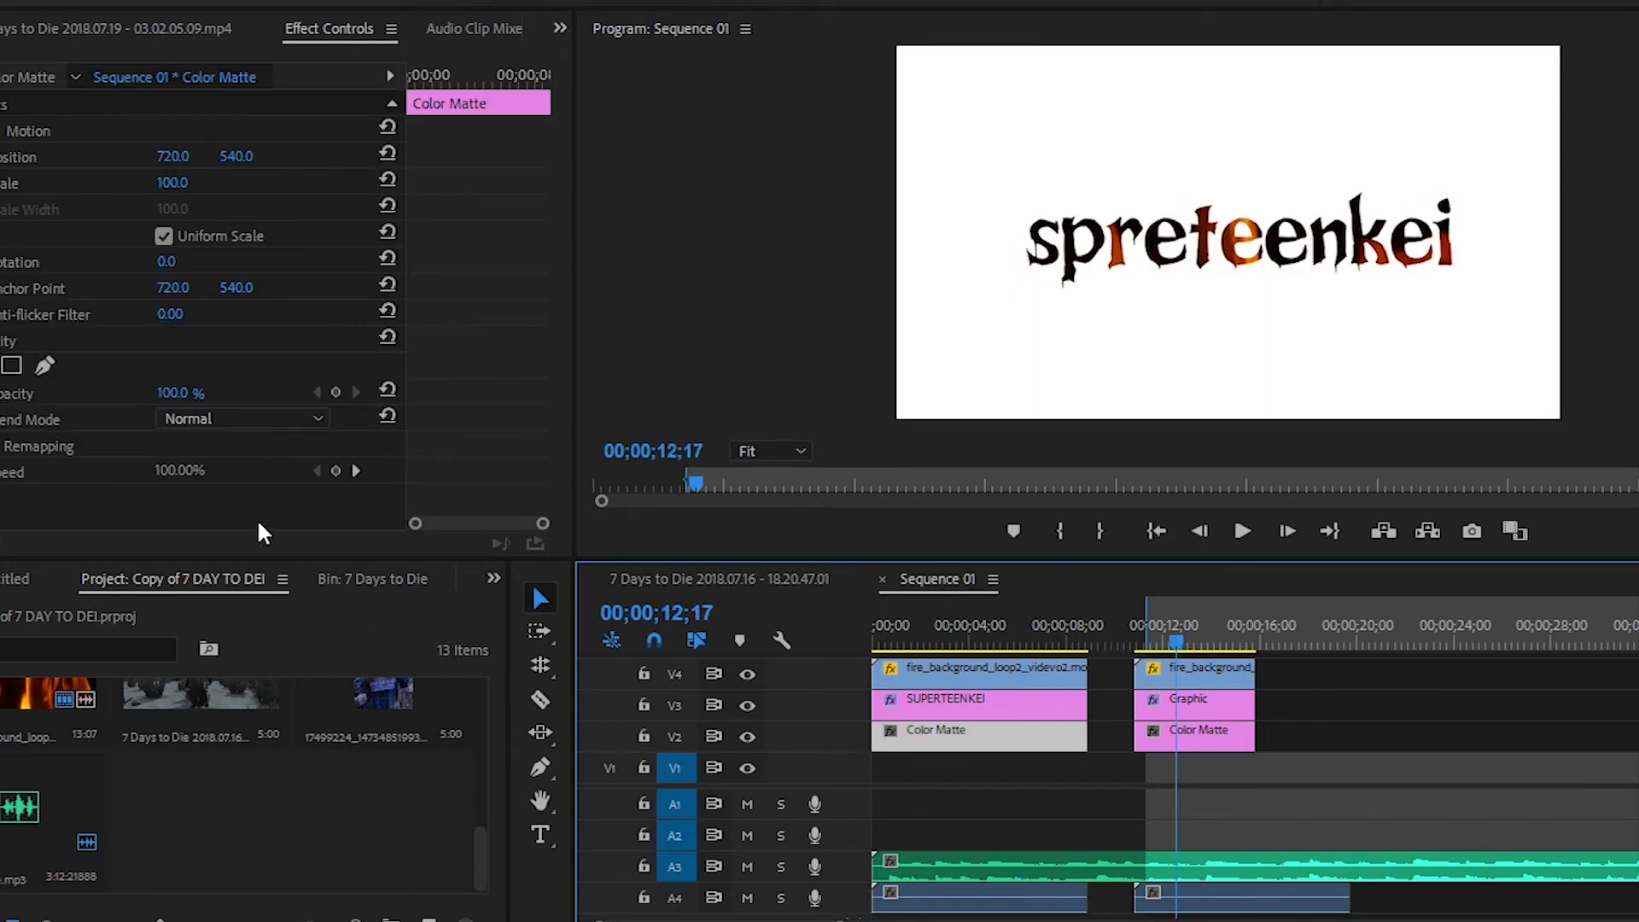
pyautogui.click(236, 419)
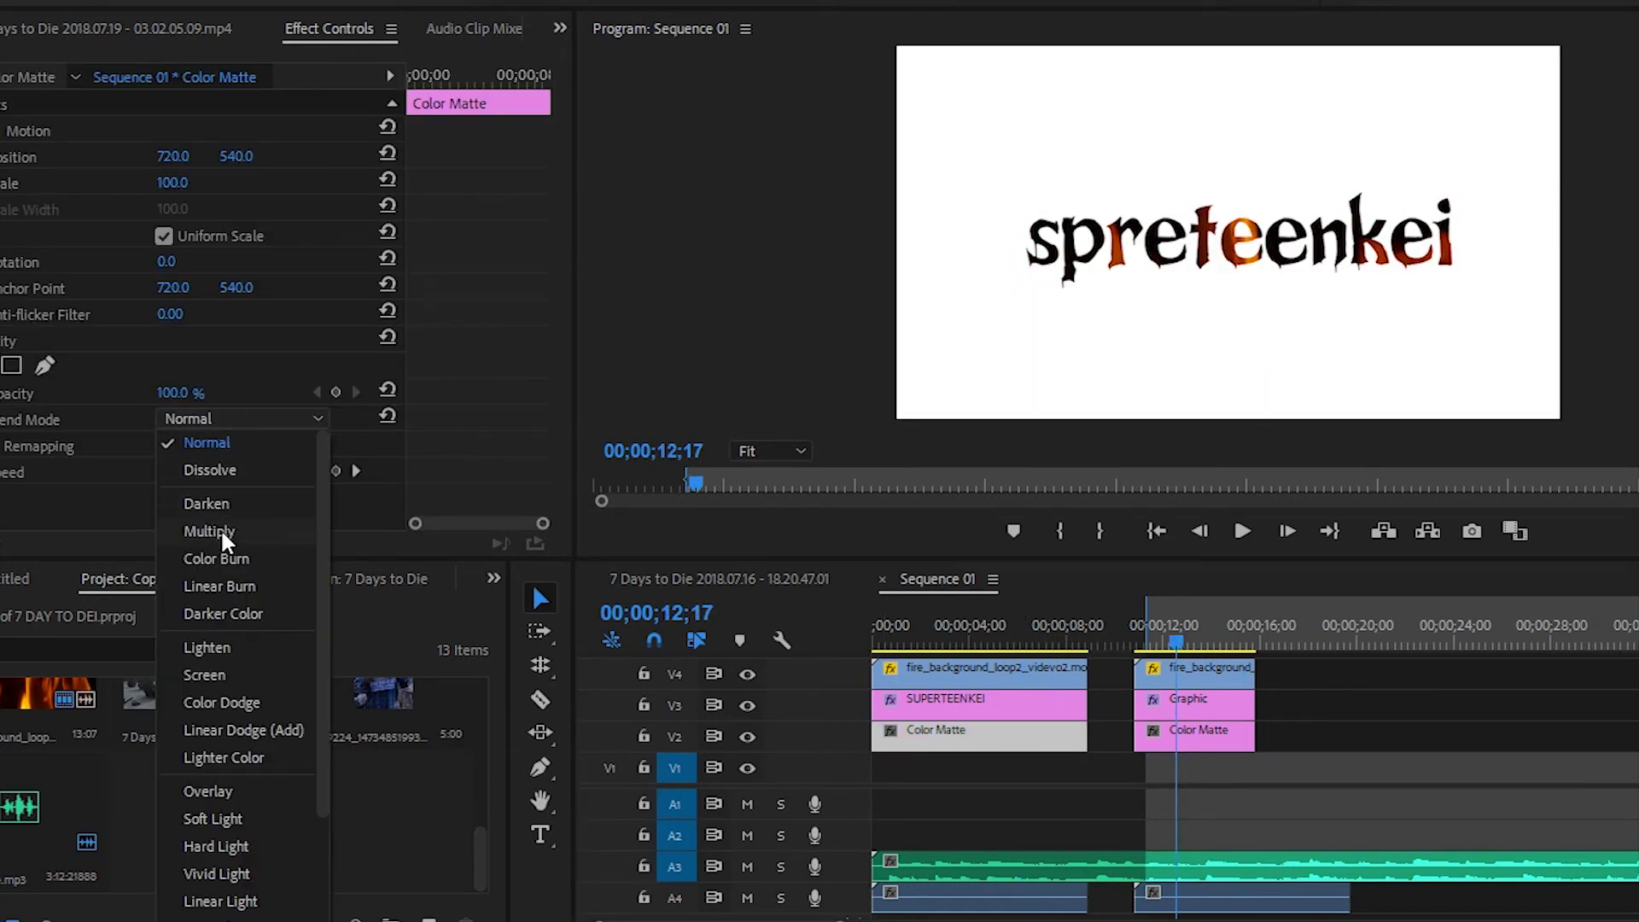
pyautogui.click(1229, 742)
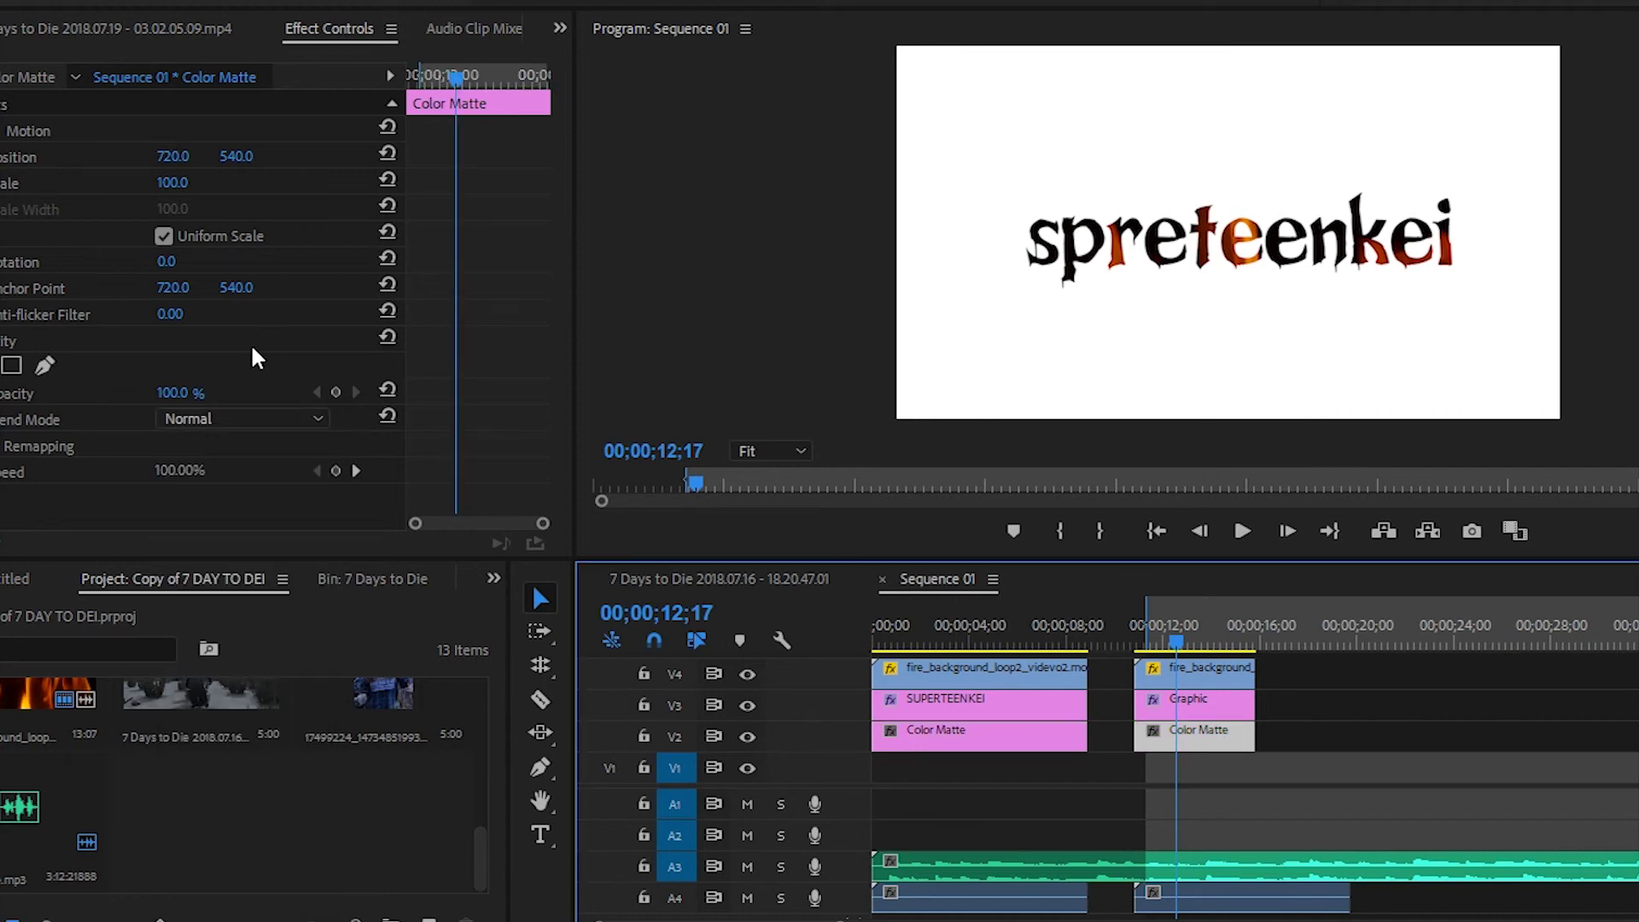
pyautogui.click(260, 416)
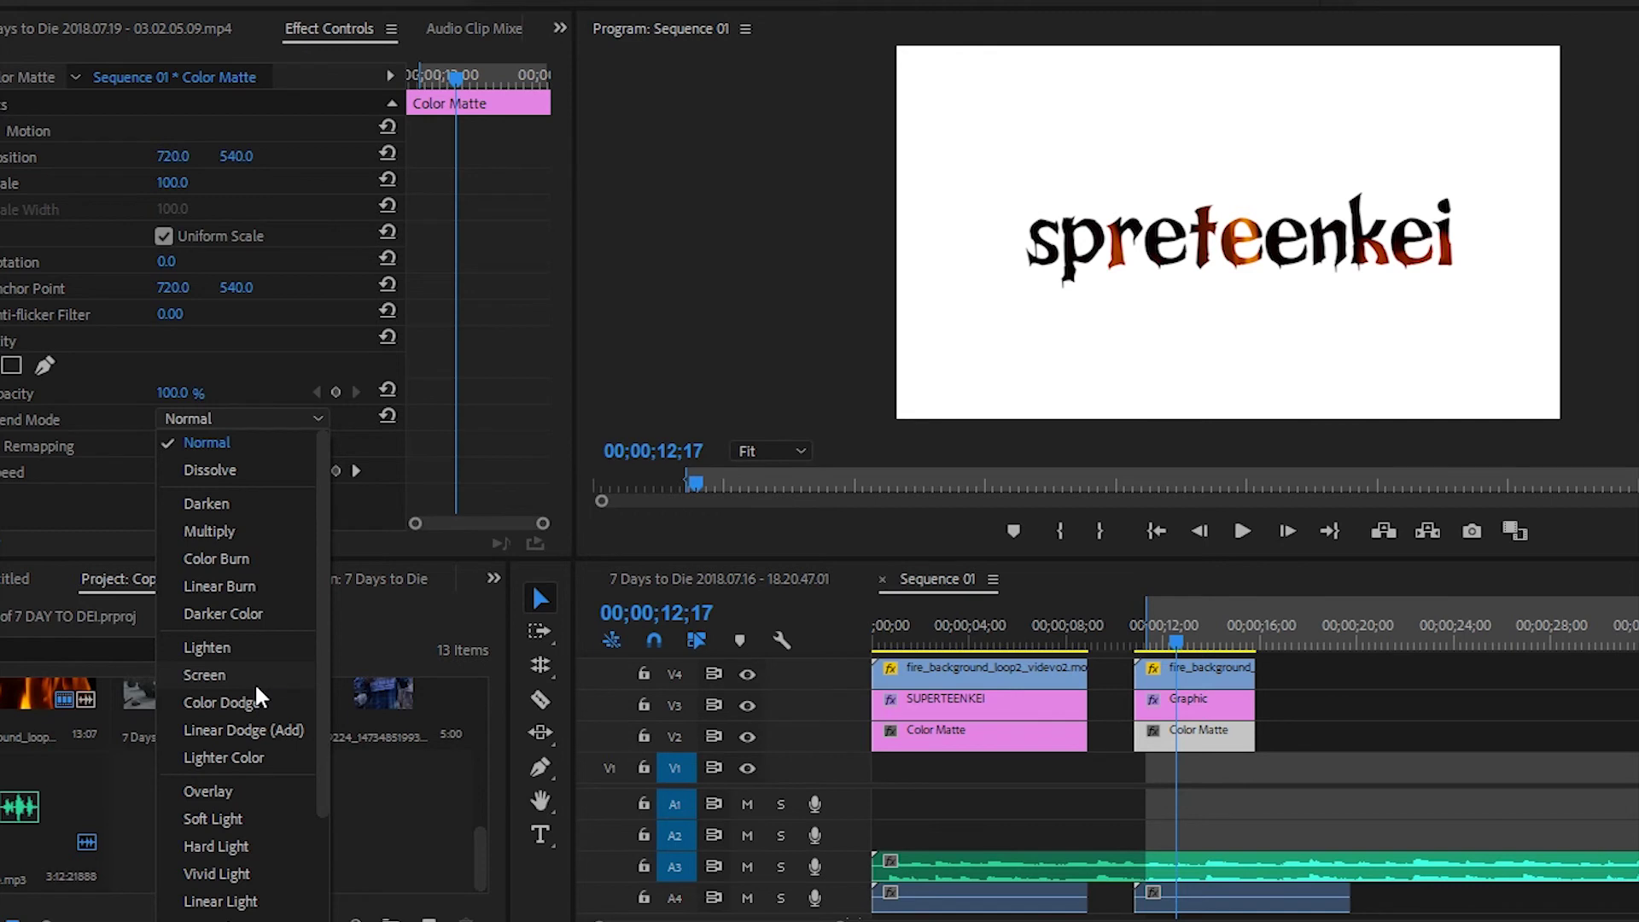
pyautogui.moveTo(1174, 644)
pyautogui.mouseDown()
pyautogui.moveTo(855, 653)
pyautogui.moveTo(1208, 664)
pyautogui.mouseUp()
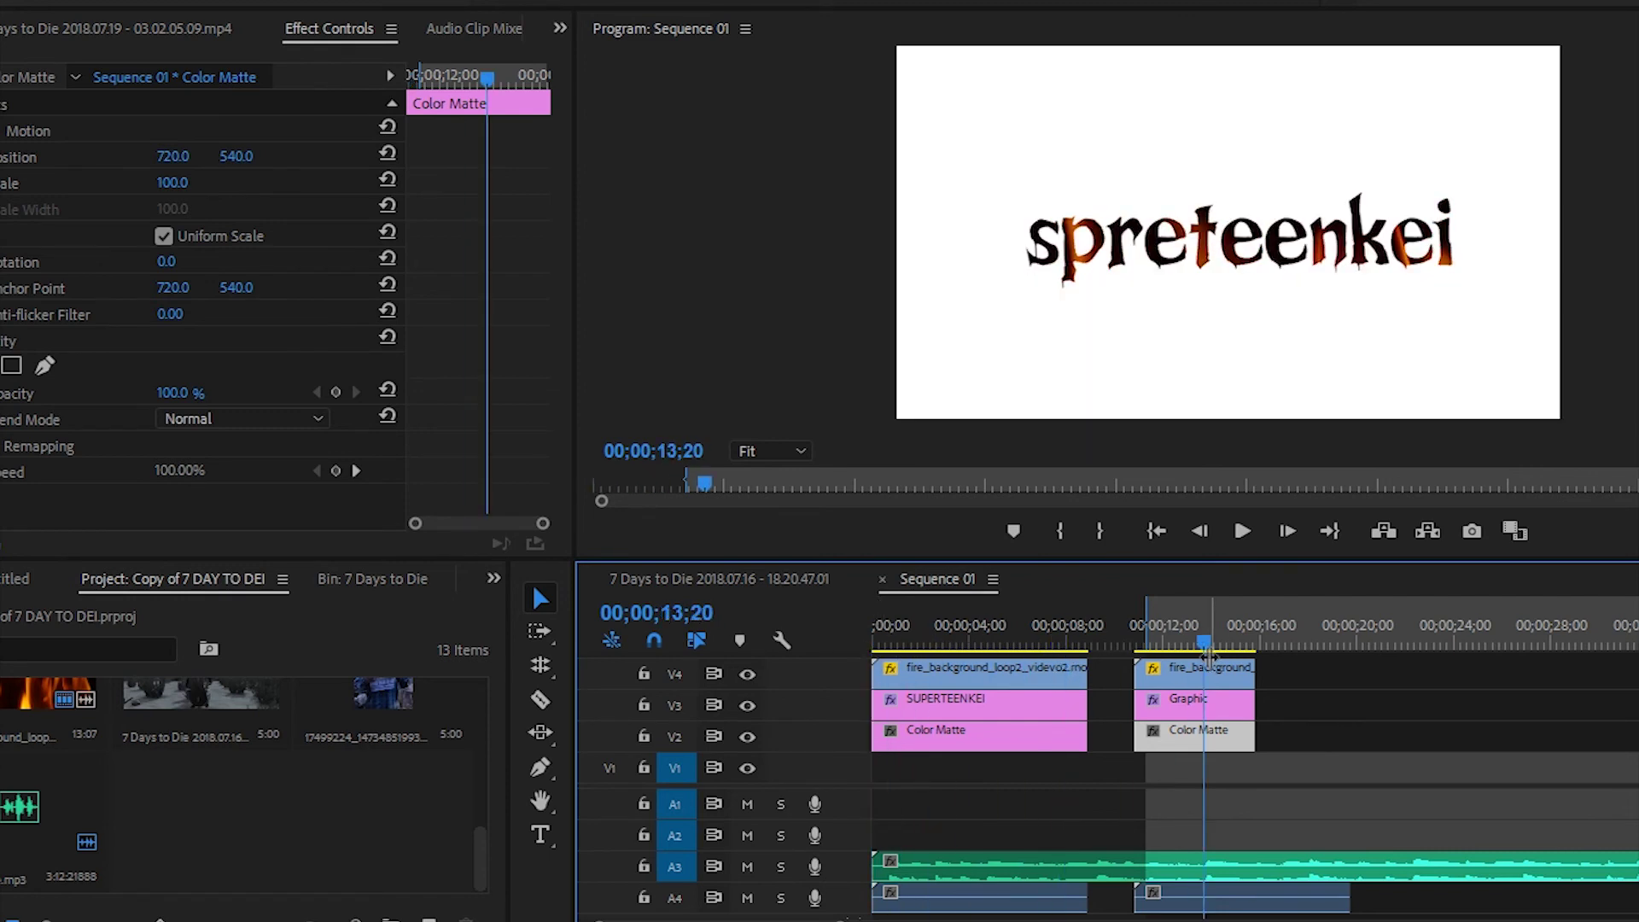
pyautogui.moveTo(1205, 640); pyautogui.dragTo(1143, 643)
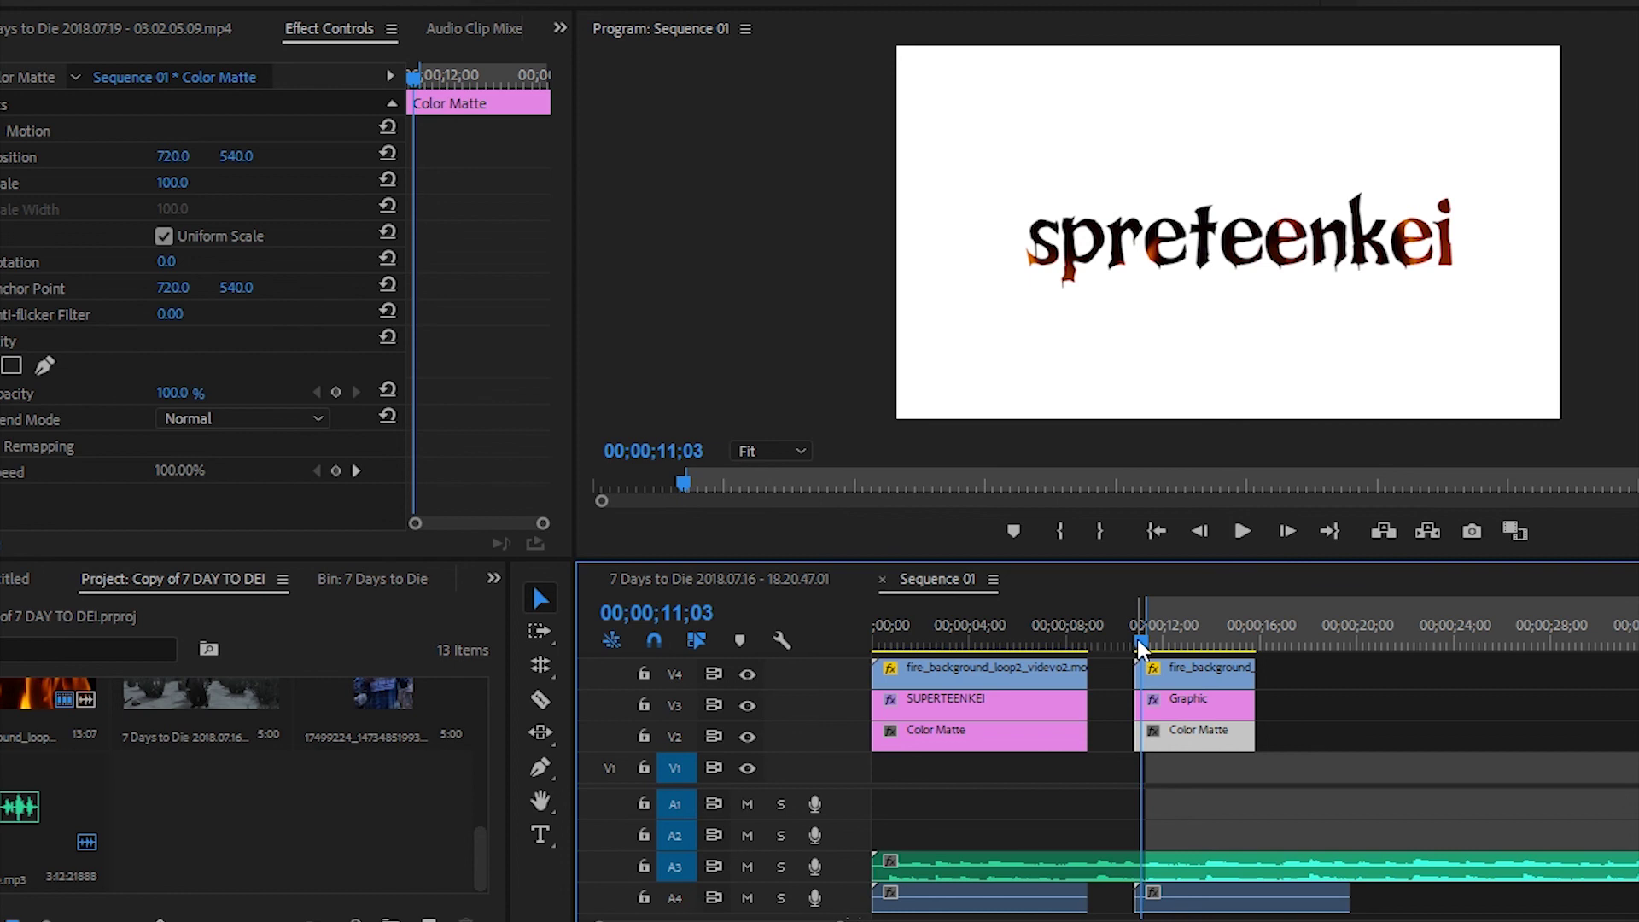
pyautogui.moveTo(1141, 642); pyautogui.dragTo(1168, 640)
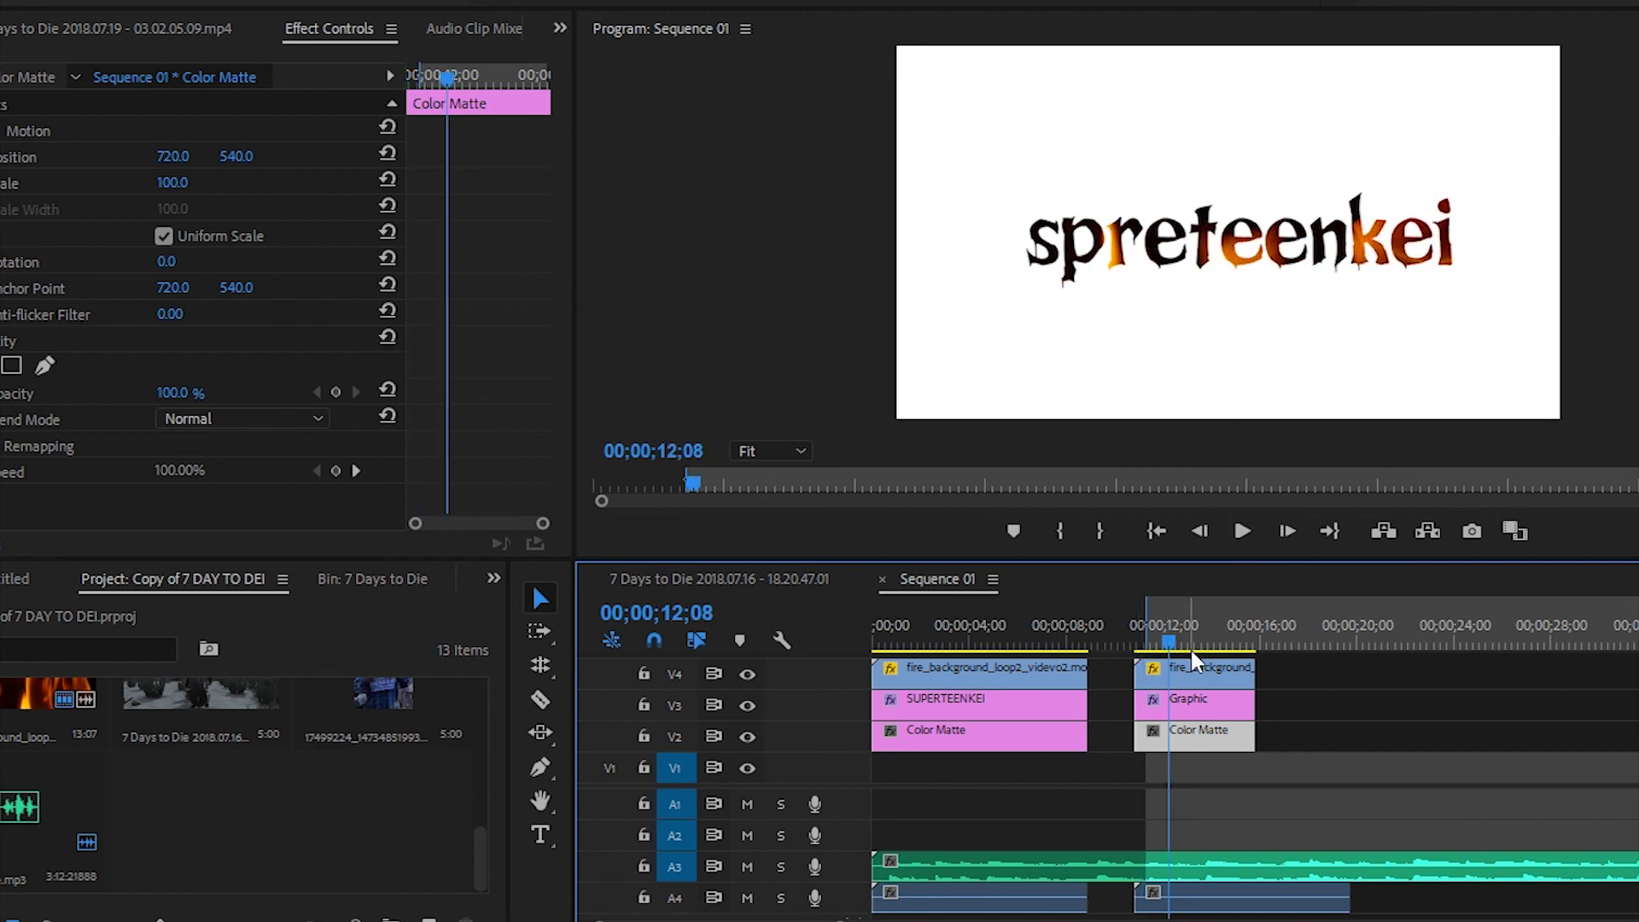